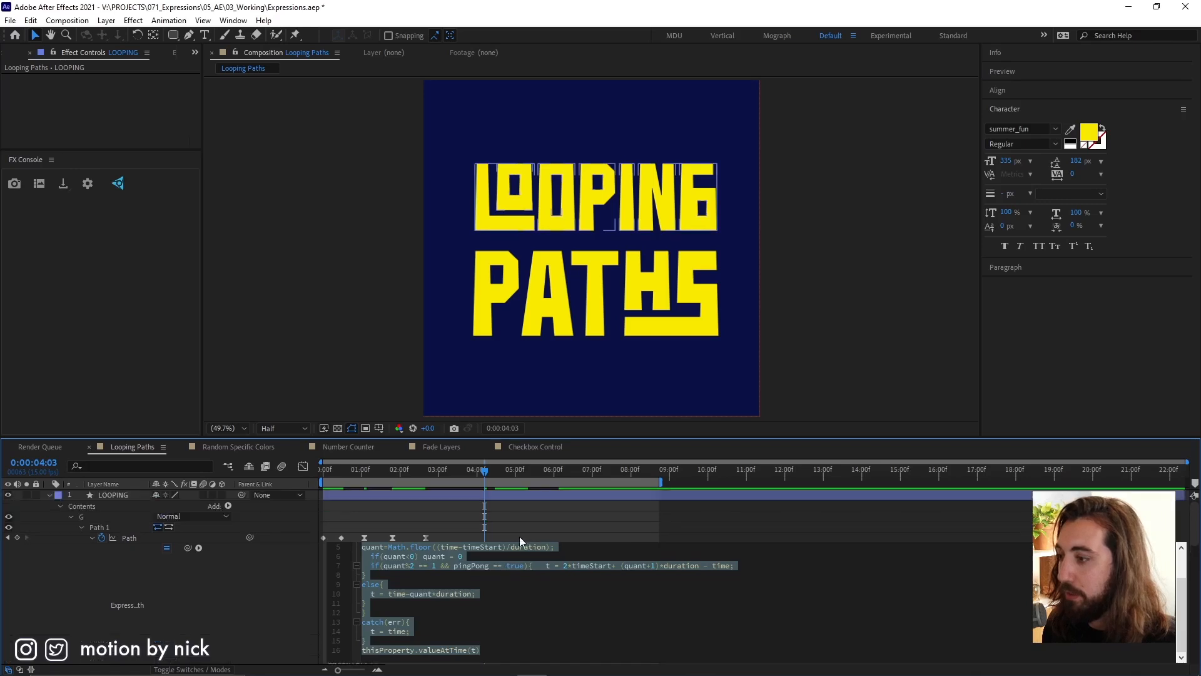
Play back the LOOPING layer's path animation to review how it loops.
drag(460, 470, 375, 467)
key(space)
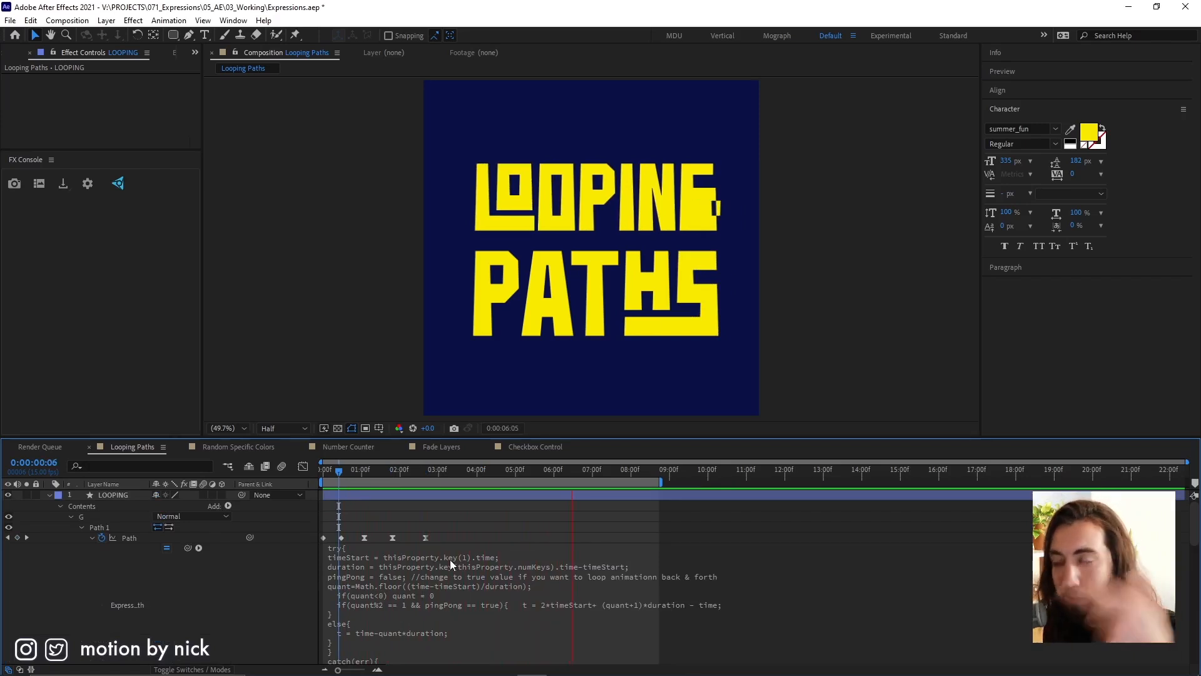
key(space)
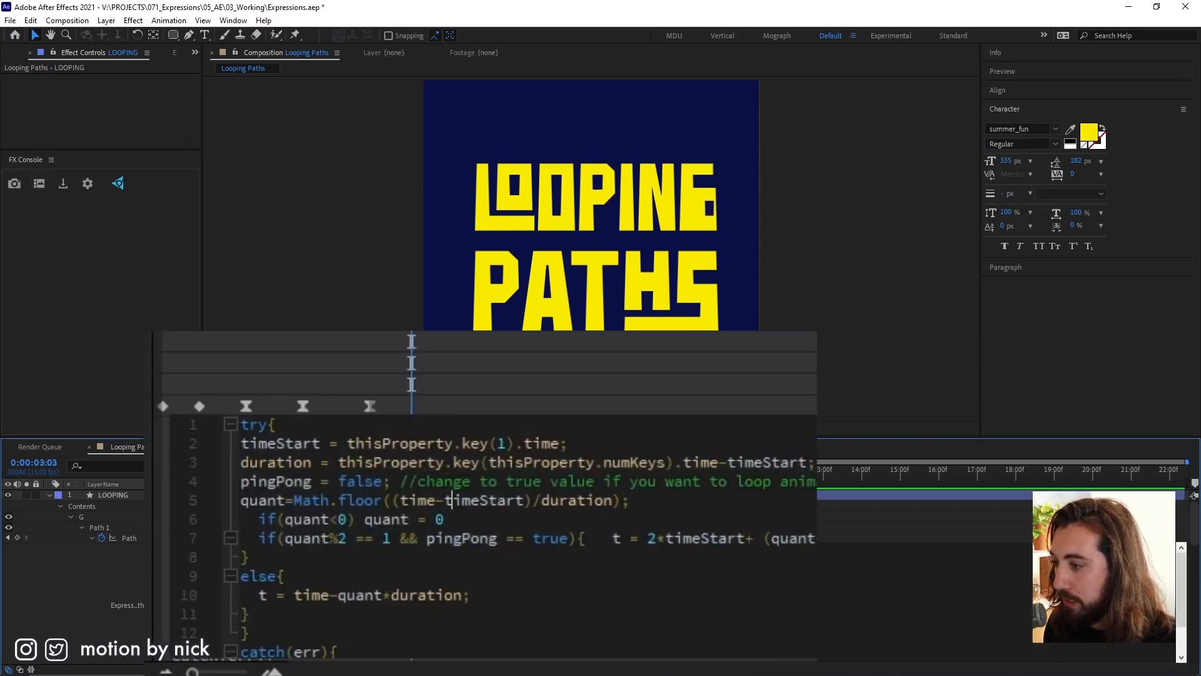
Set the pingPong variable to true in the Path expression of the letter G on the LOOPING layer.
click(340, 480)
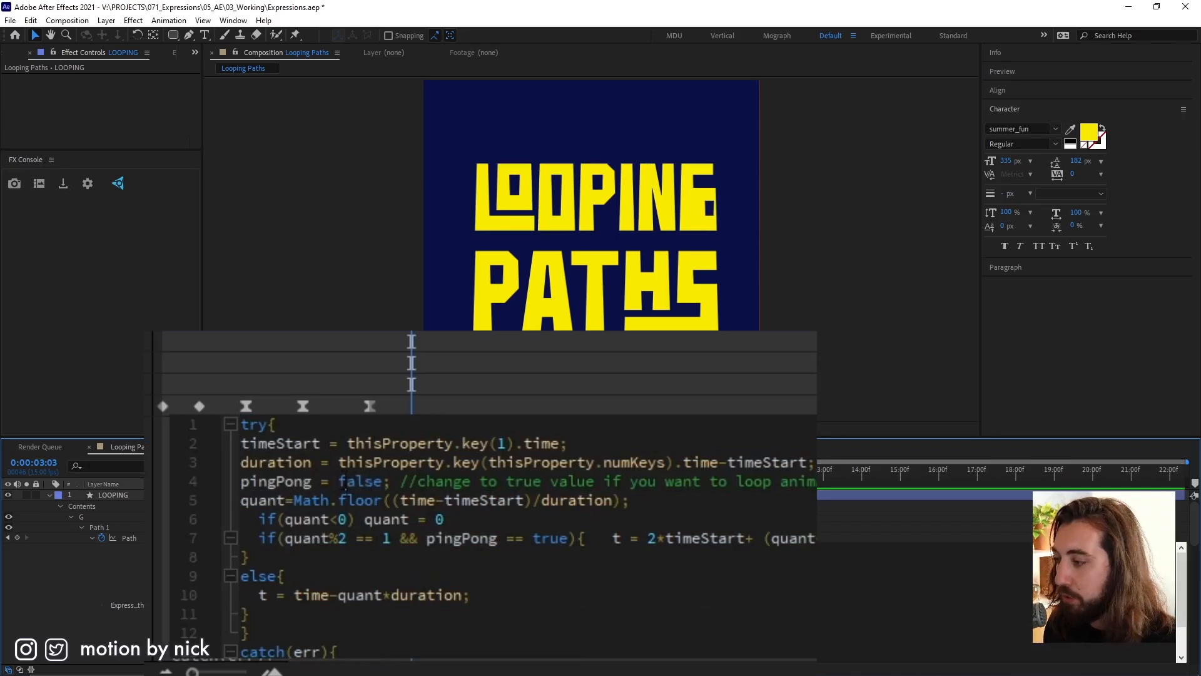
drag(338, 481, 382, 481)
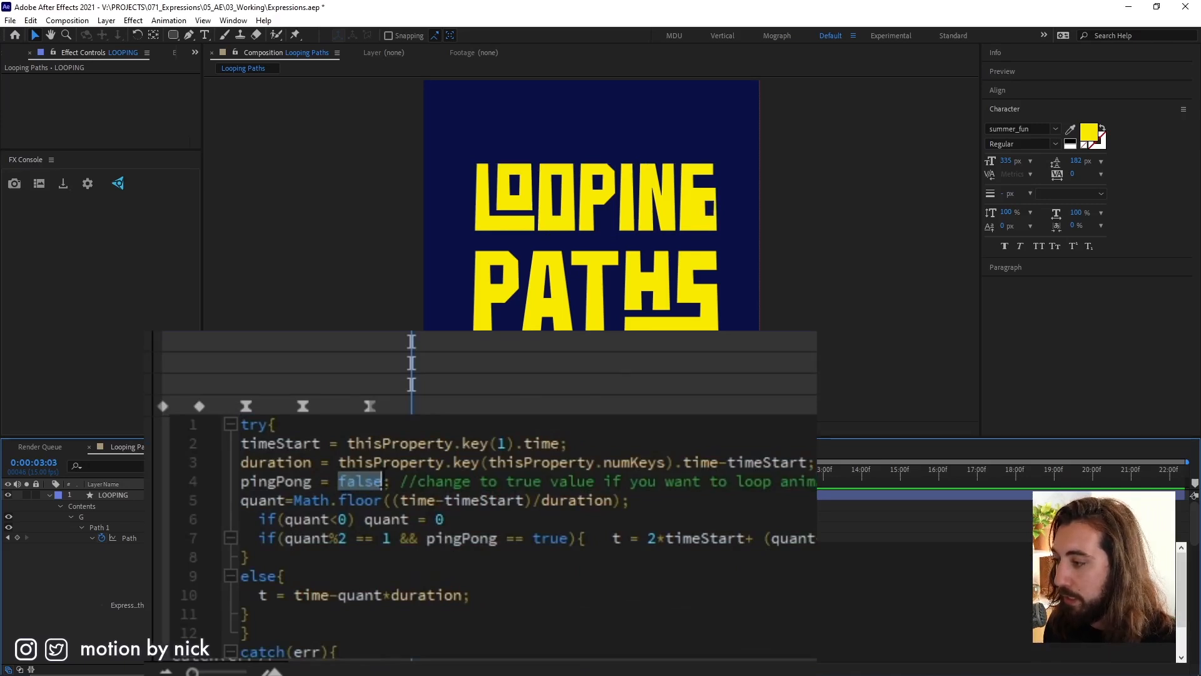
text(ture)
key(BackSpace)
key(BackSpace)
key(BackSpace)
text(rue)
click(469, 477)
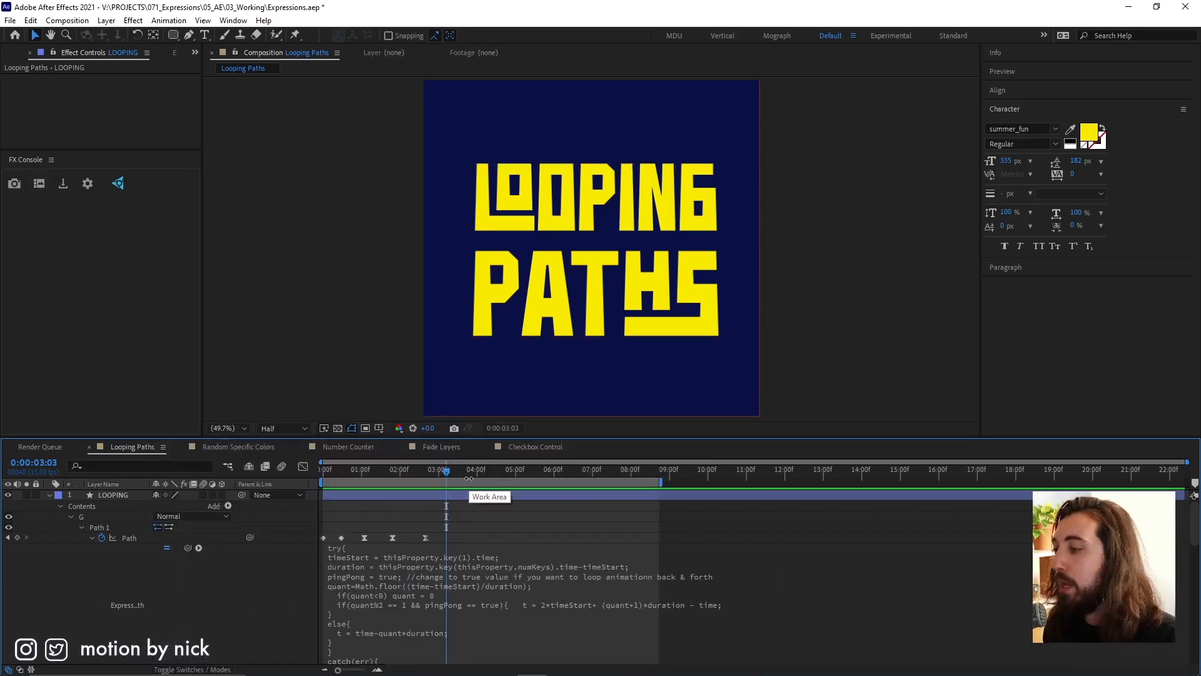
Copy only the expression from the letter G's Path and paste it onto all keyframed Path properties of the LOOPING layer.
right_click(127, 537)
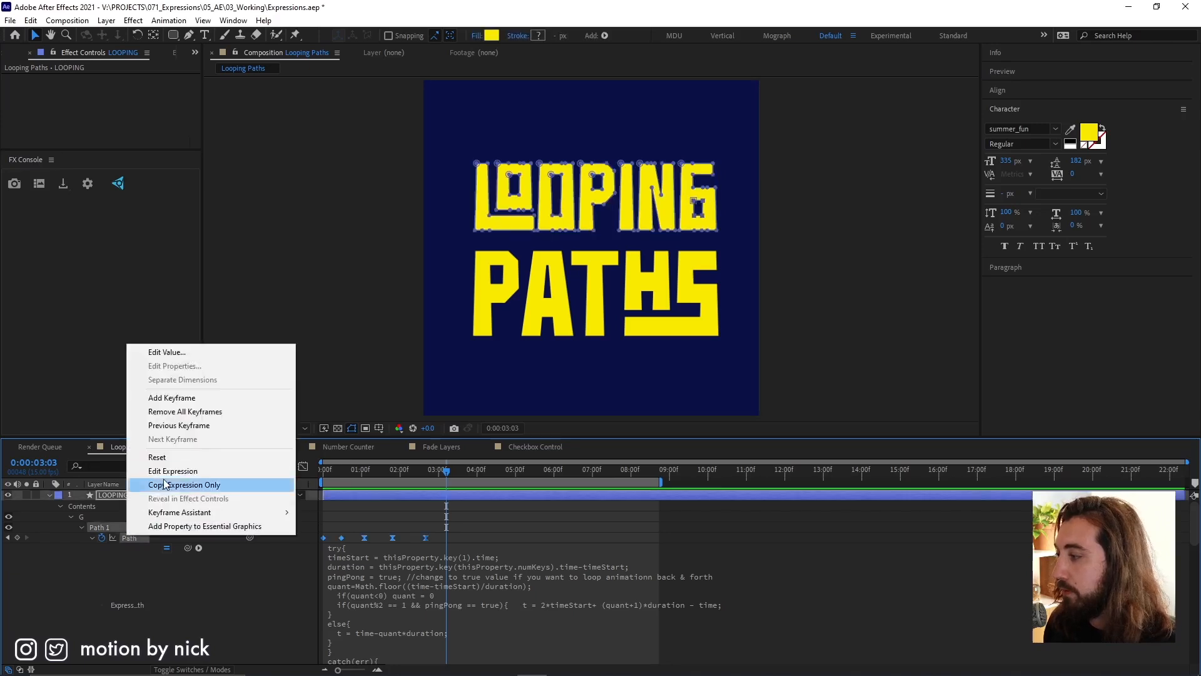
click(195, 485)
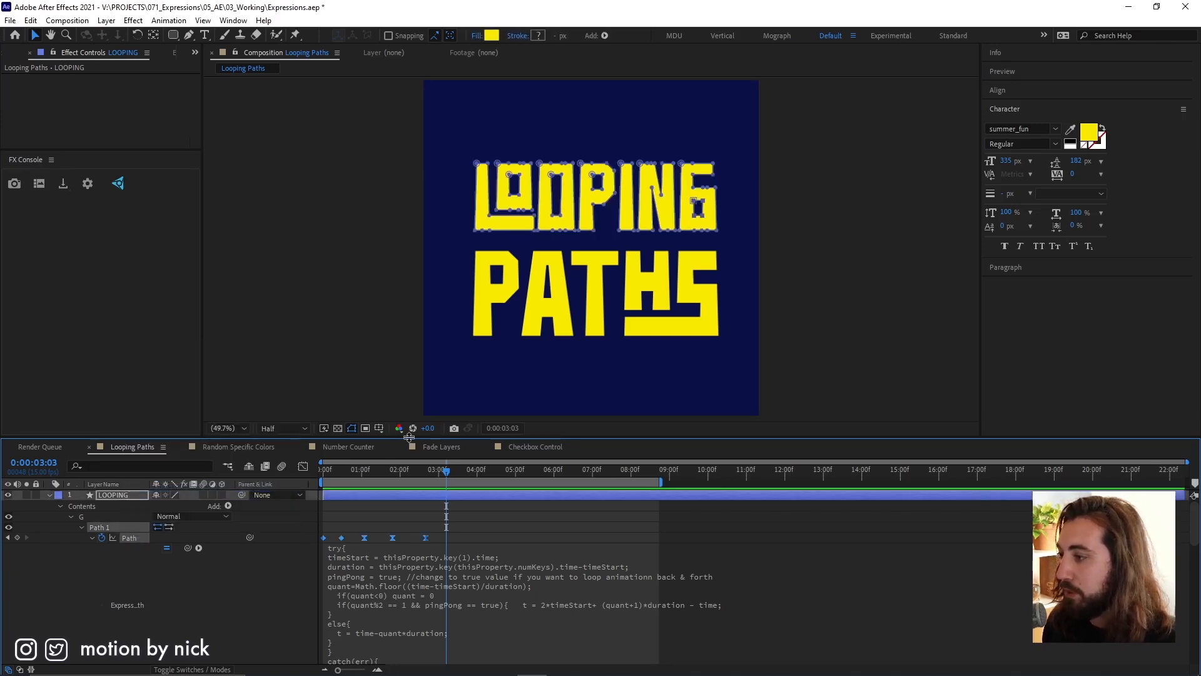
drag(408, 436, 409, 252)
click(369, 313)
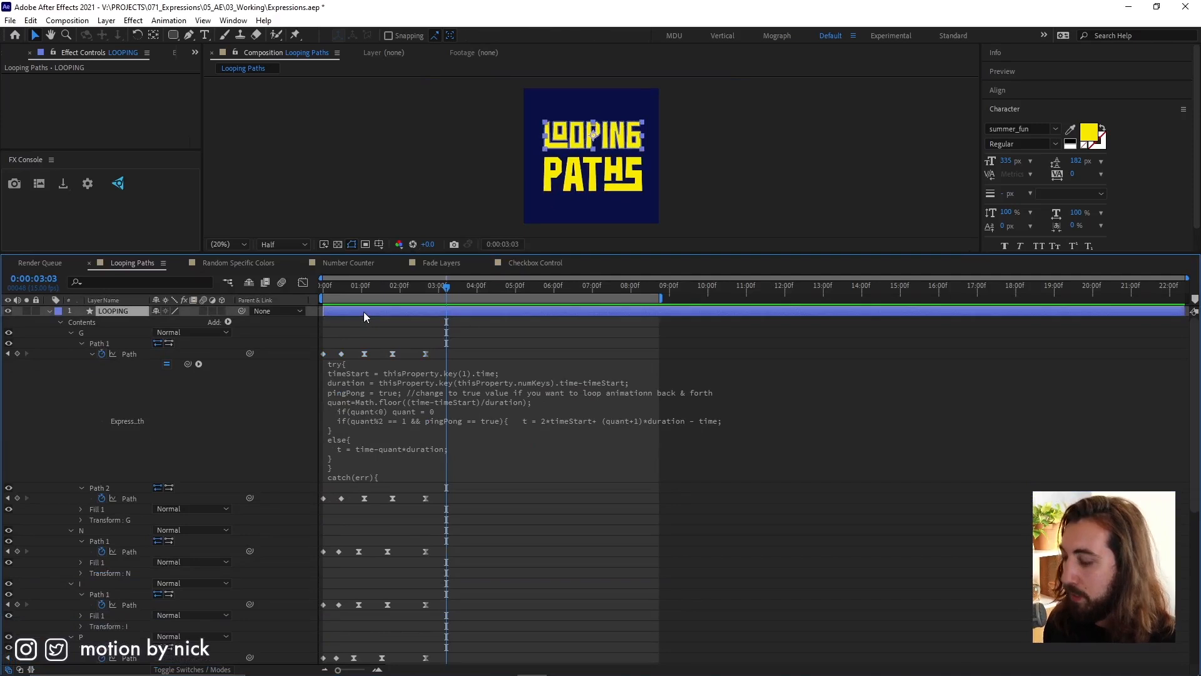
key(u)
drag(451, 322, 275, 438)
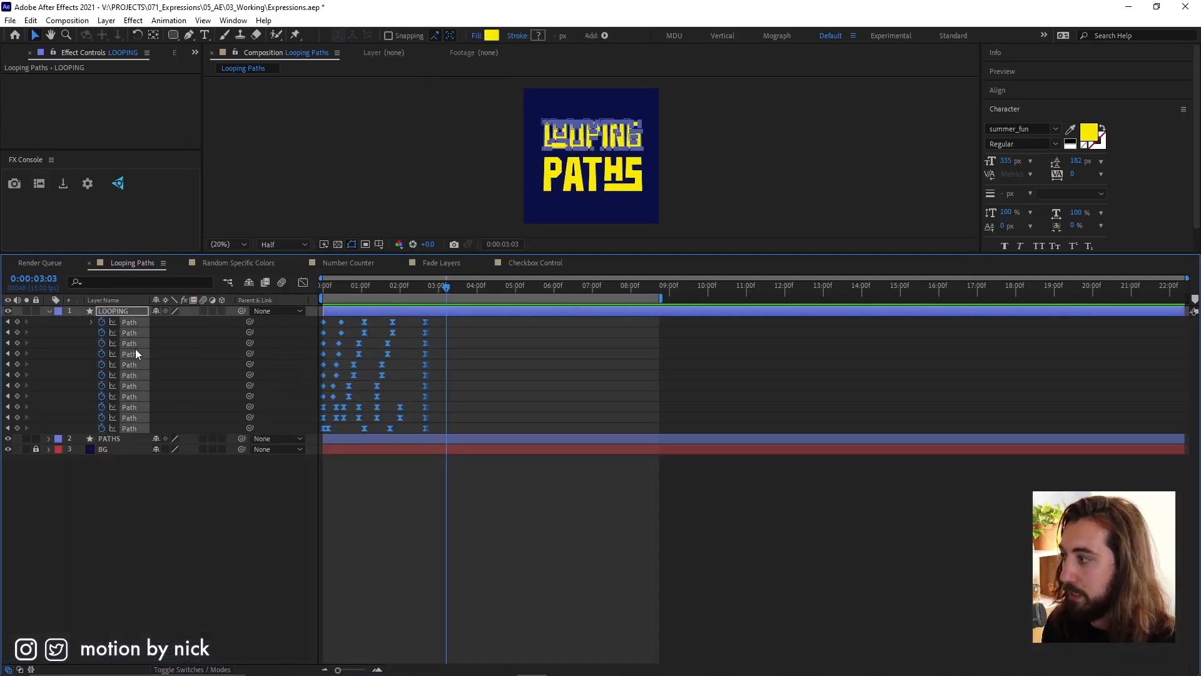
key(ctrl+v)
Apply the copied loop expression to all keyframed Path properties of the PATHS layer.
click(118, 438)
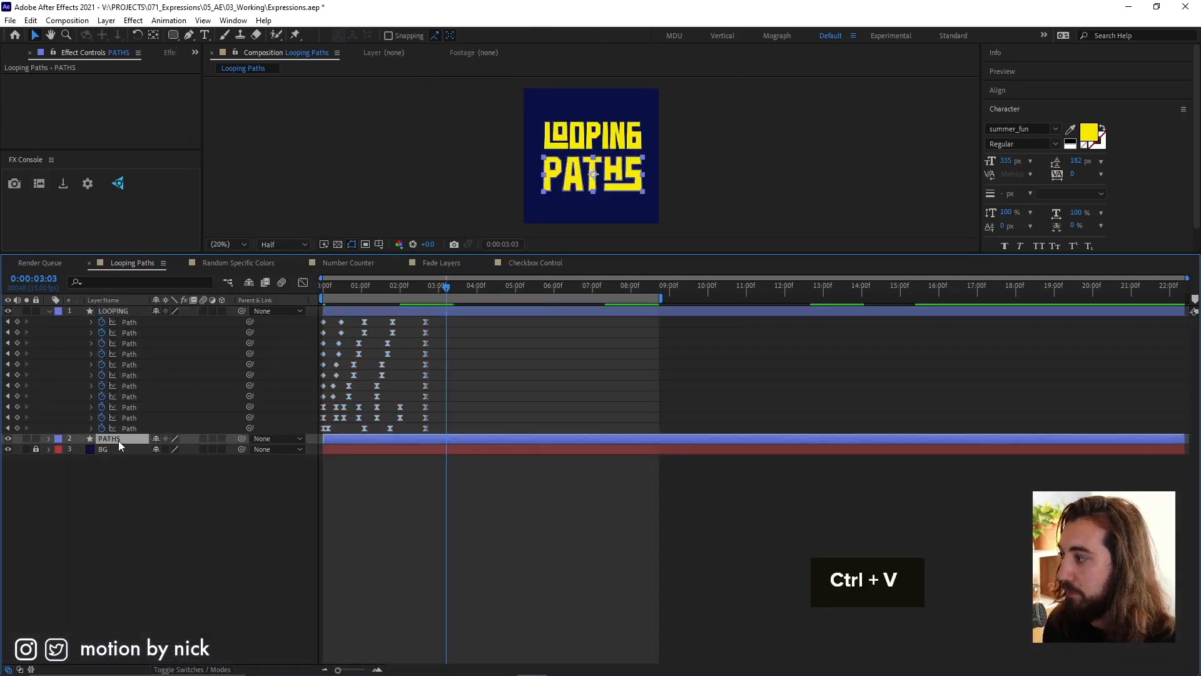
key(u)
drag(433, 444, 286, 509)
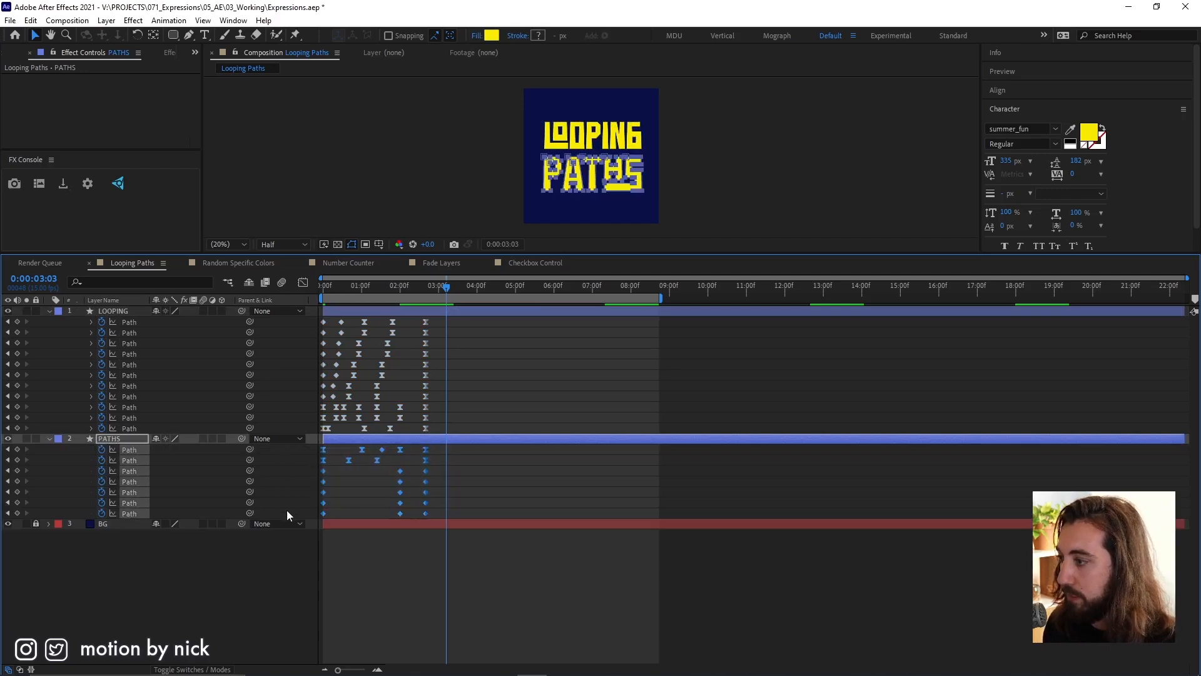
click(418, 551)
Preview the looping animation of both text layers in an enlarged composition view.
click(395, 285)
key(space)
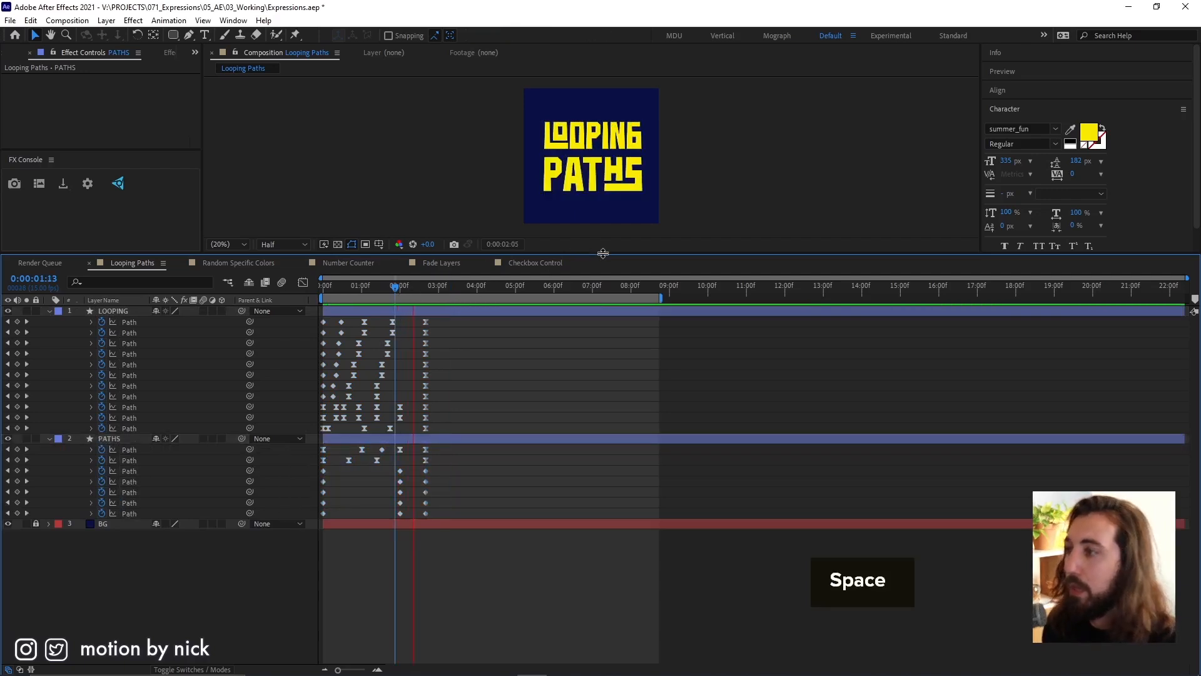
drag(602, 253, 603, 354)
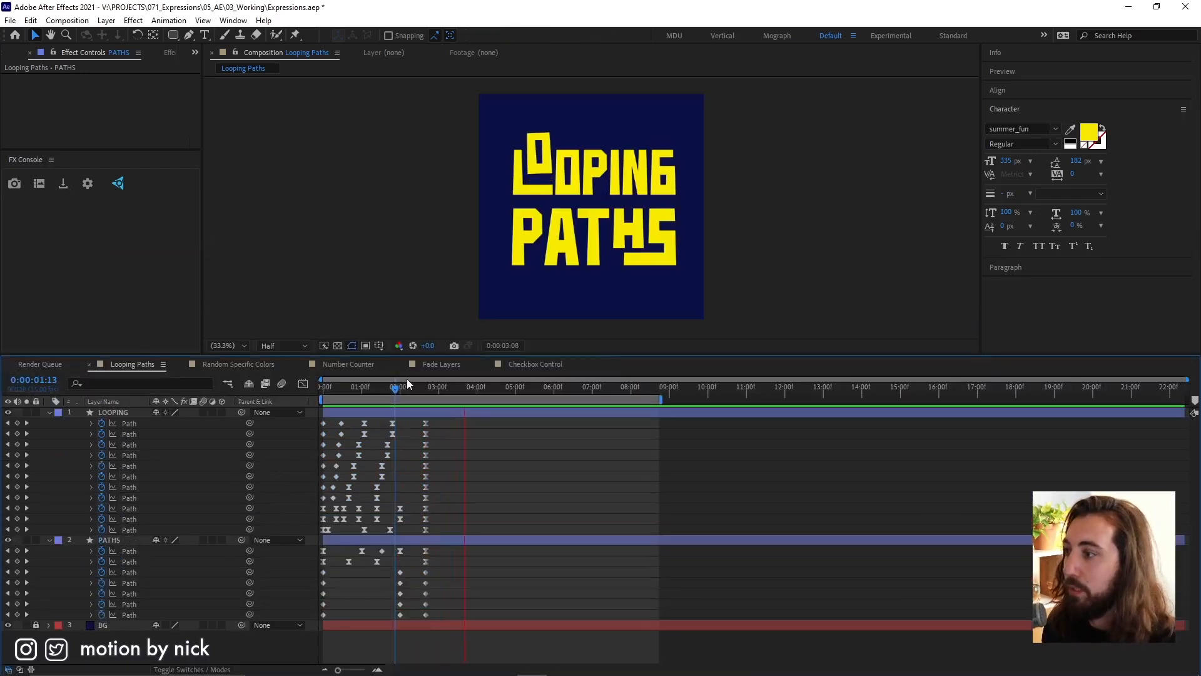
key(space)
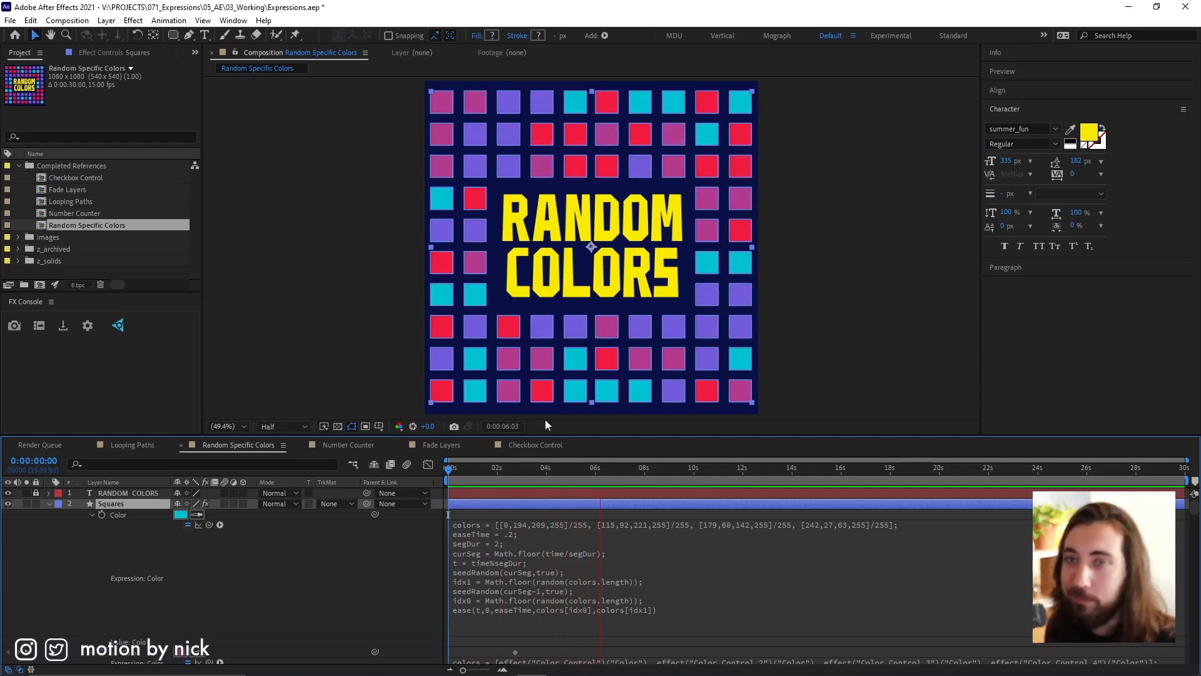
Examine the colors array in the Squares layer's first Color expression, including the four channel values and the division by 255.
drag(664, 473, 574, 466)
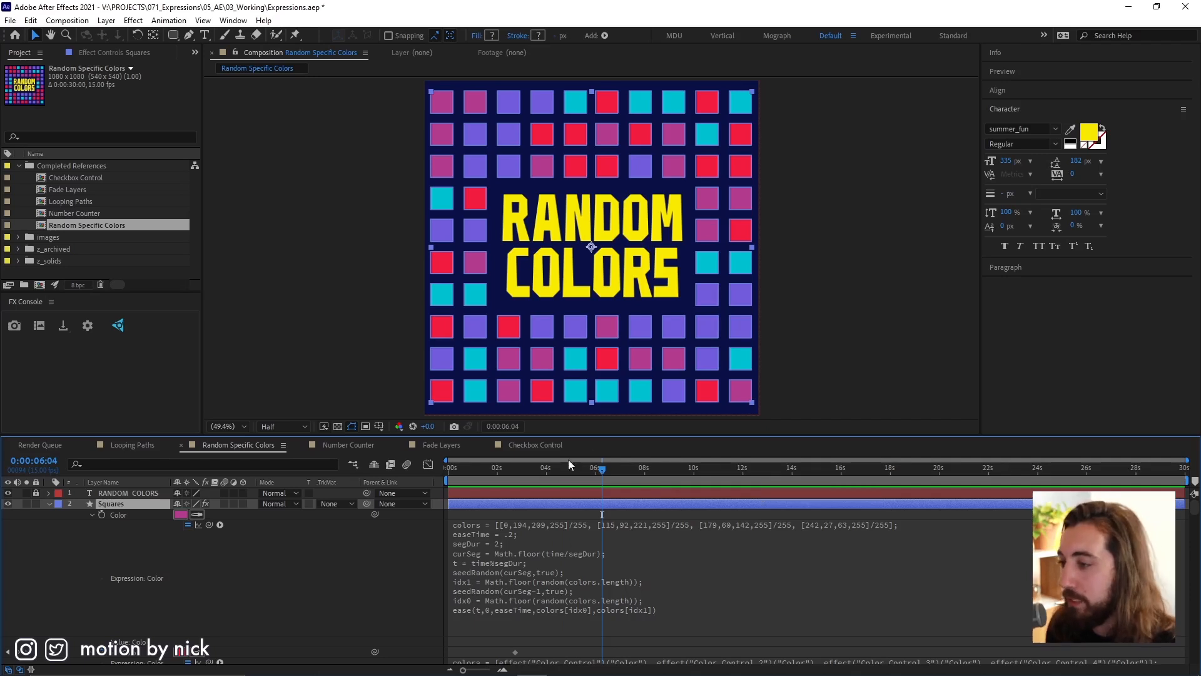
drag(643, 436, 641, 392)
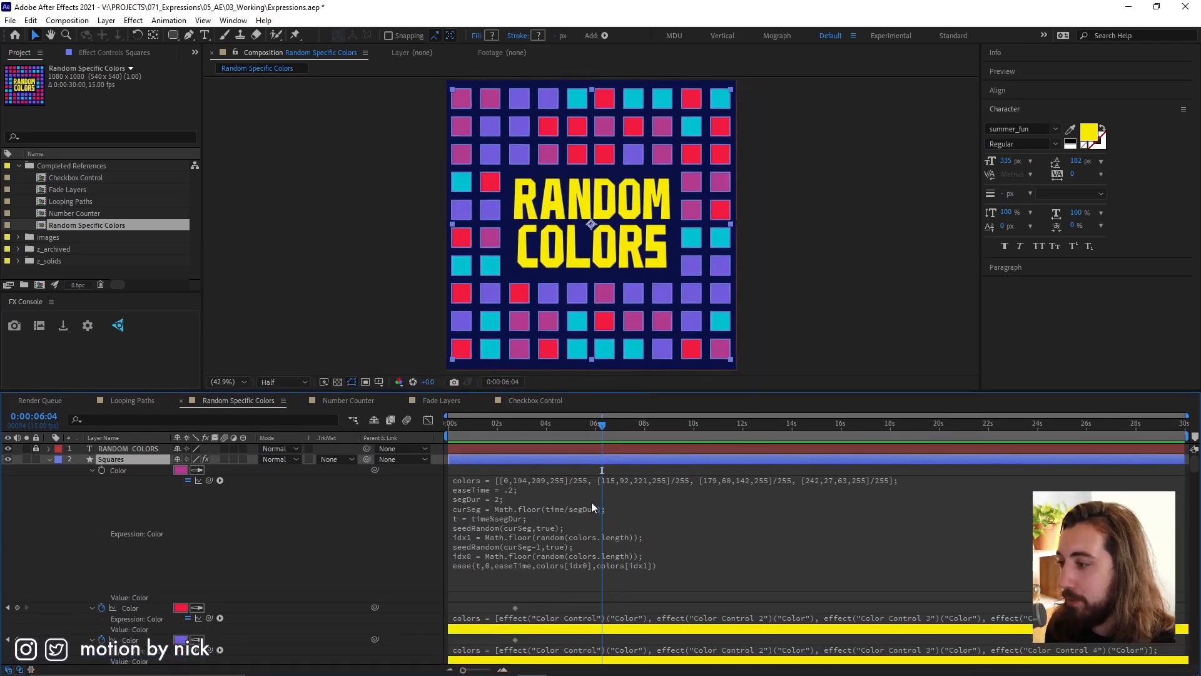
click(591, 502)
drag(527, 479, 613, 479)
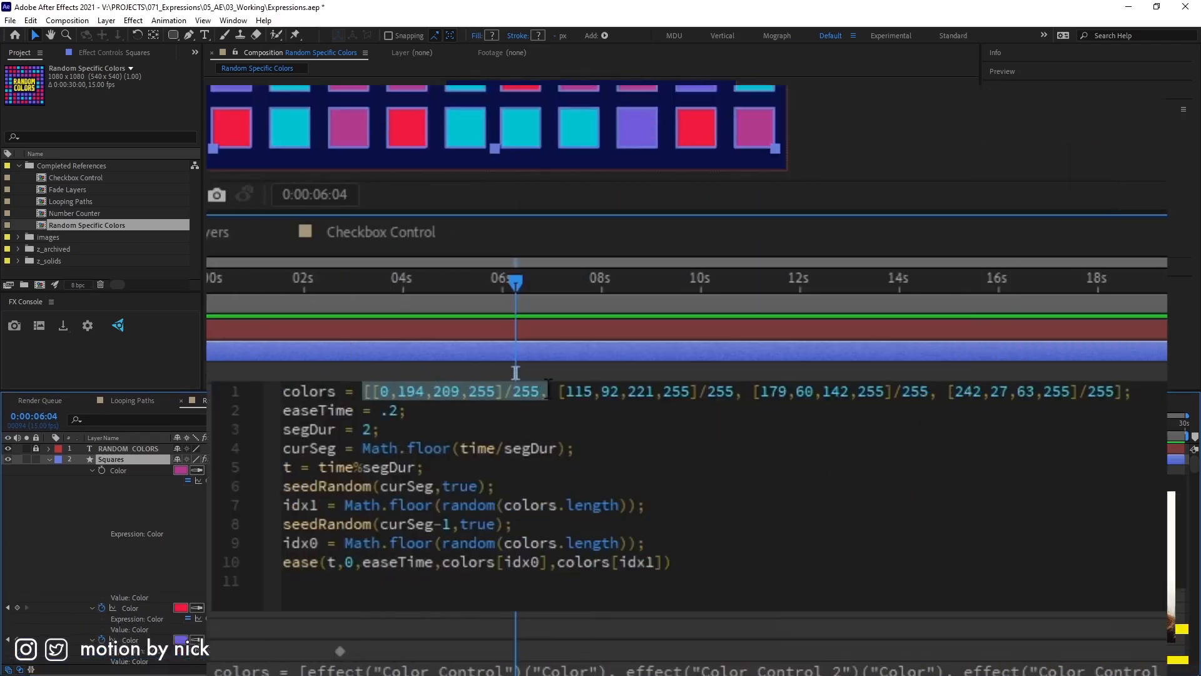
drag(556, 391, 1076, 391)
click(510, 409)
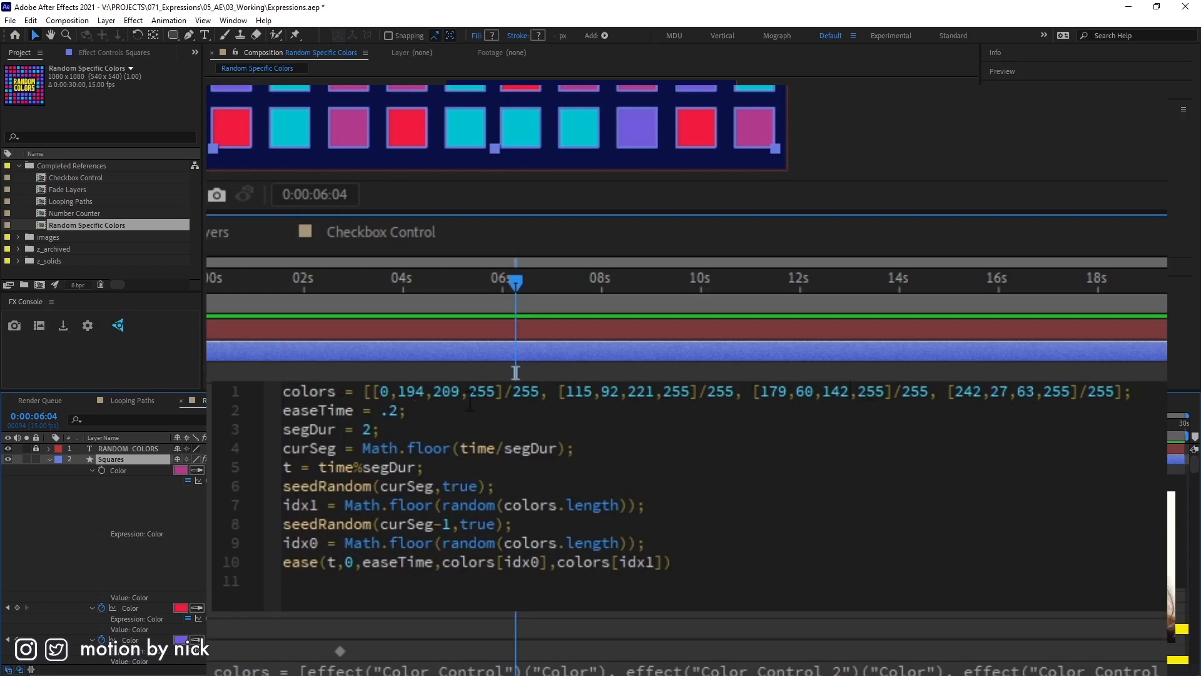
drag(380, 391, 501, 393)
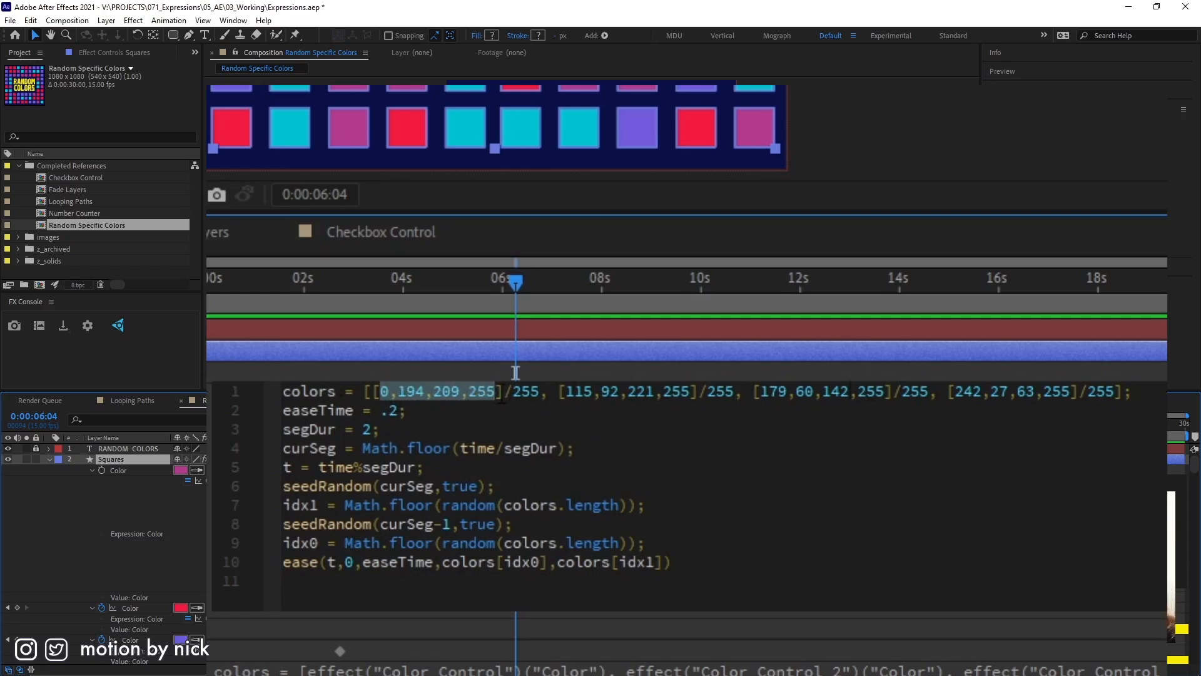
click(382, 392)
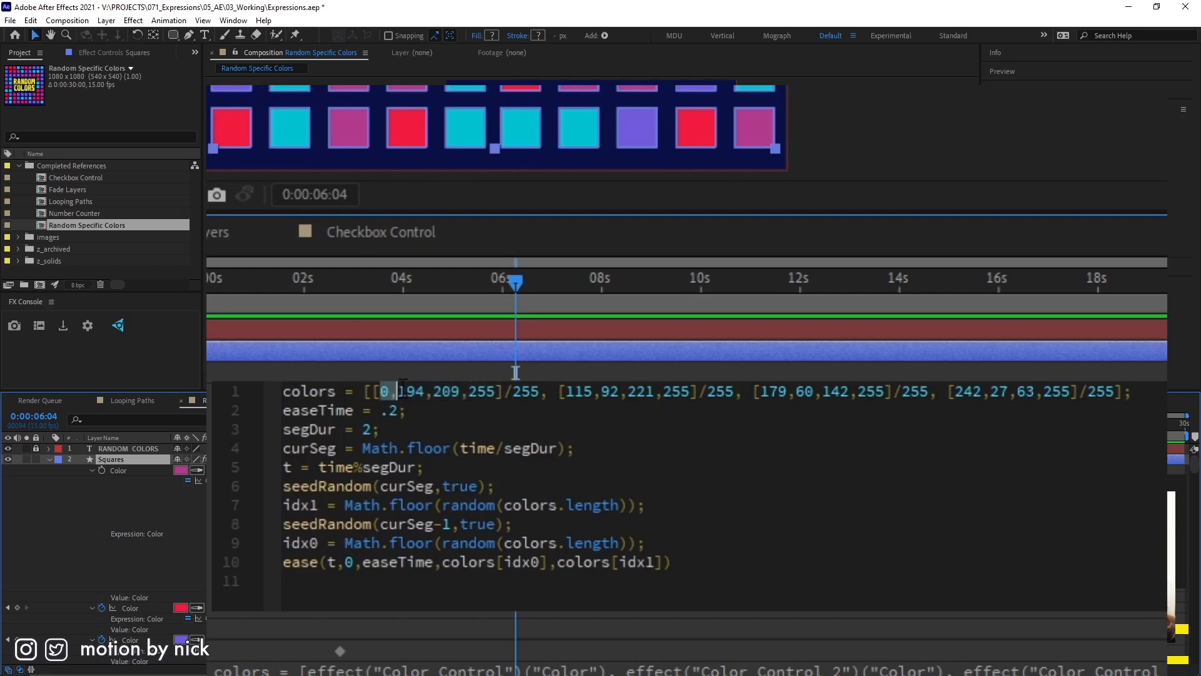
drag(469, 392, 498, 395)
click(529, 393)
double_click(533, 393)
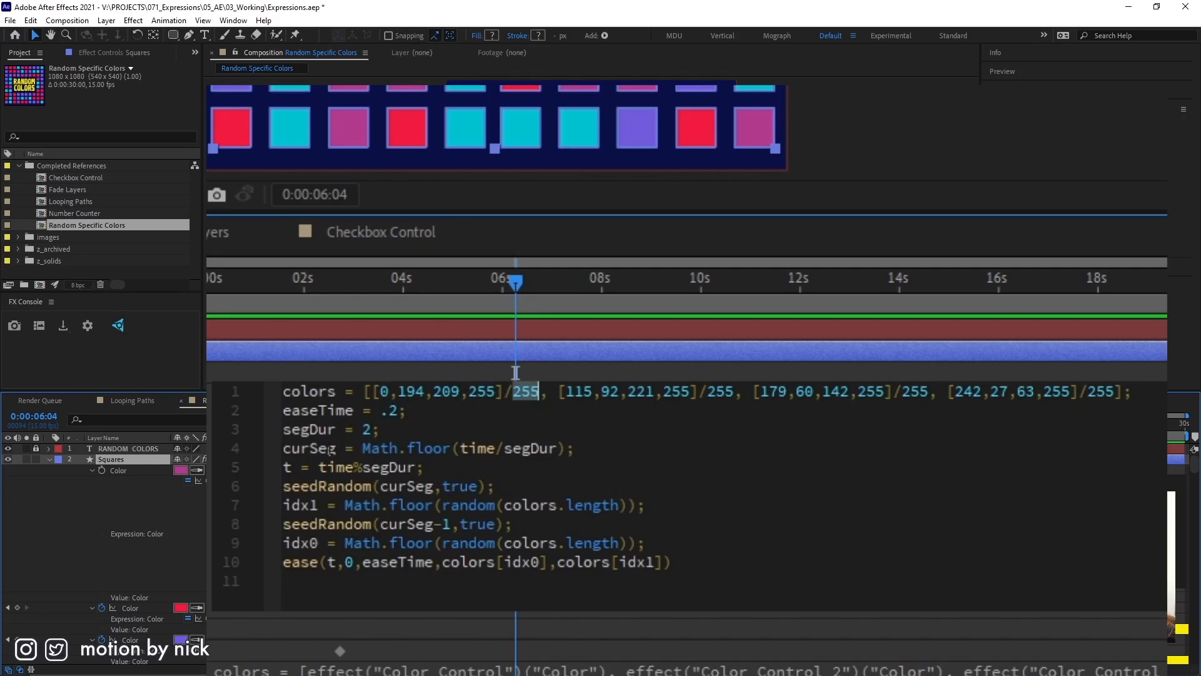
Inspect the RGB values in the first square's color picker by trying a dark olive and pure white, and discard the changes.
click(180, 469)
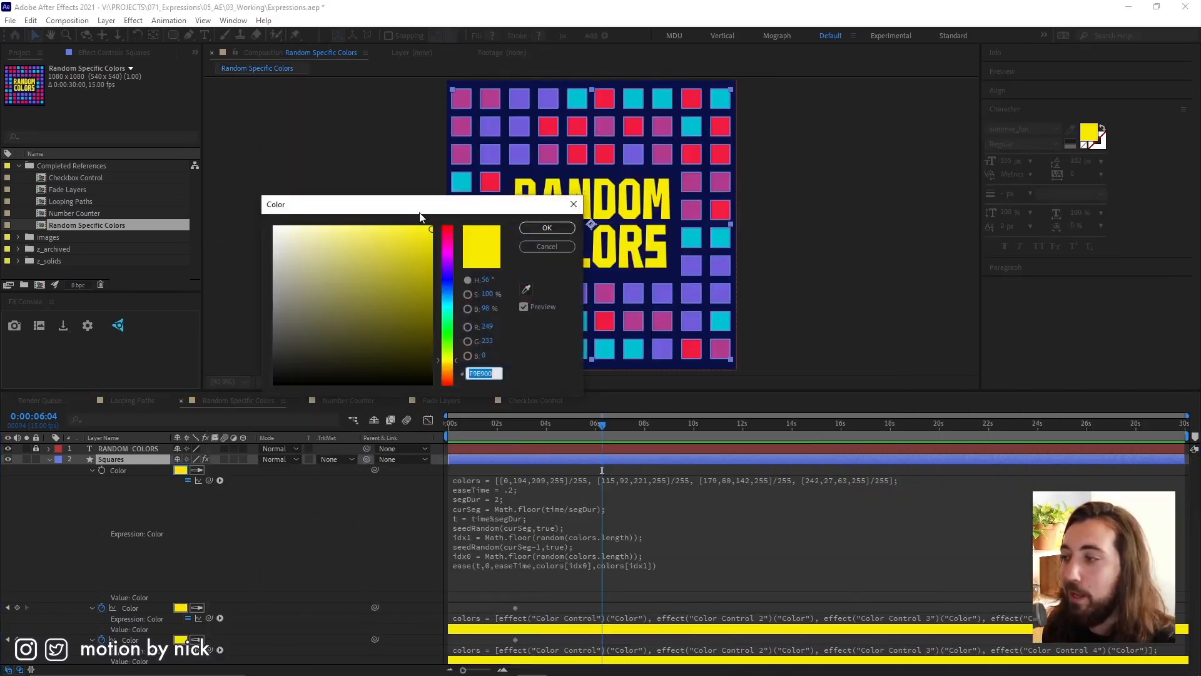
drag(420, 205, 493, 237)
click(563, 358)
key(Tab)
key(Tab)
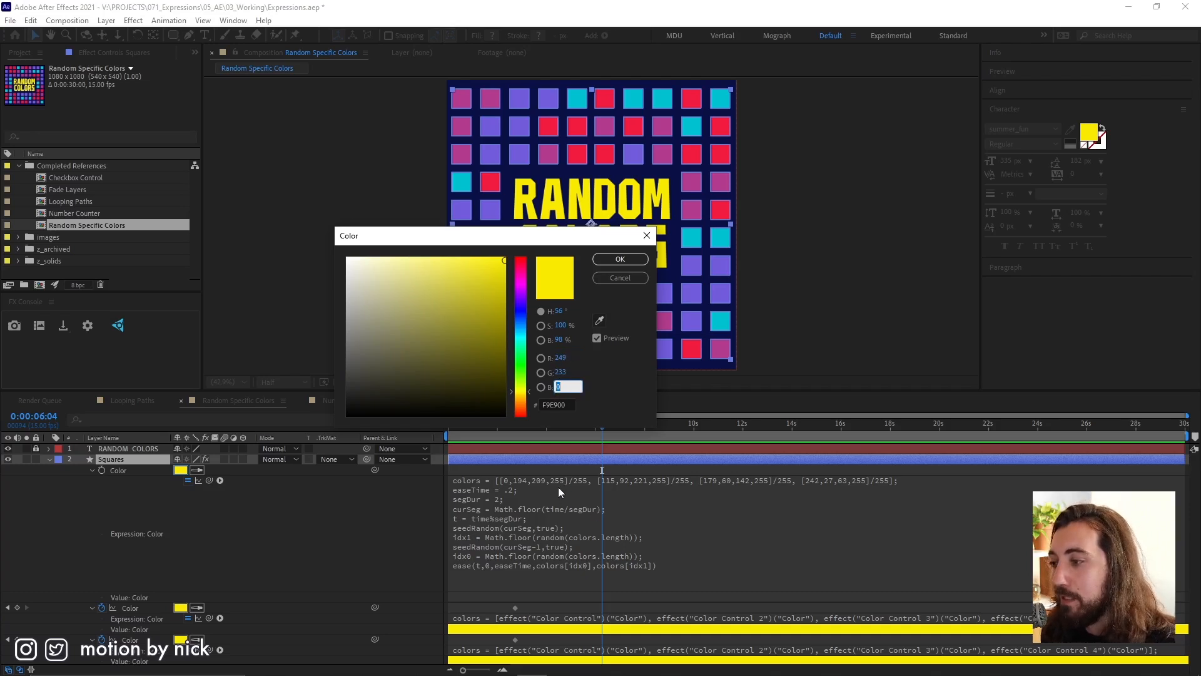
mouse_move(444, 297)
mouse_down()
mouse_move(523, 432)
mouse_move(471, 370)
mouse_move(466, 343)
mouse_up()
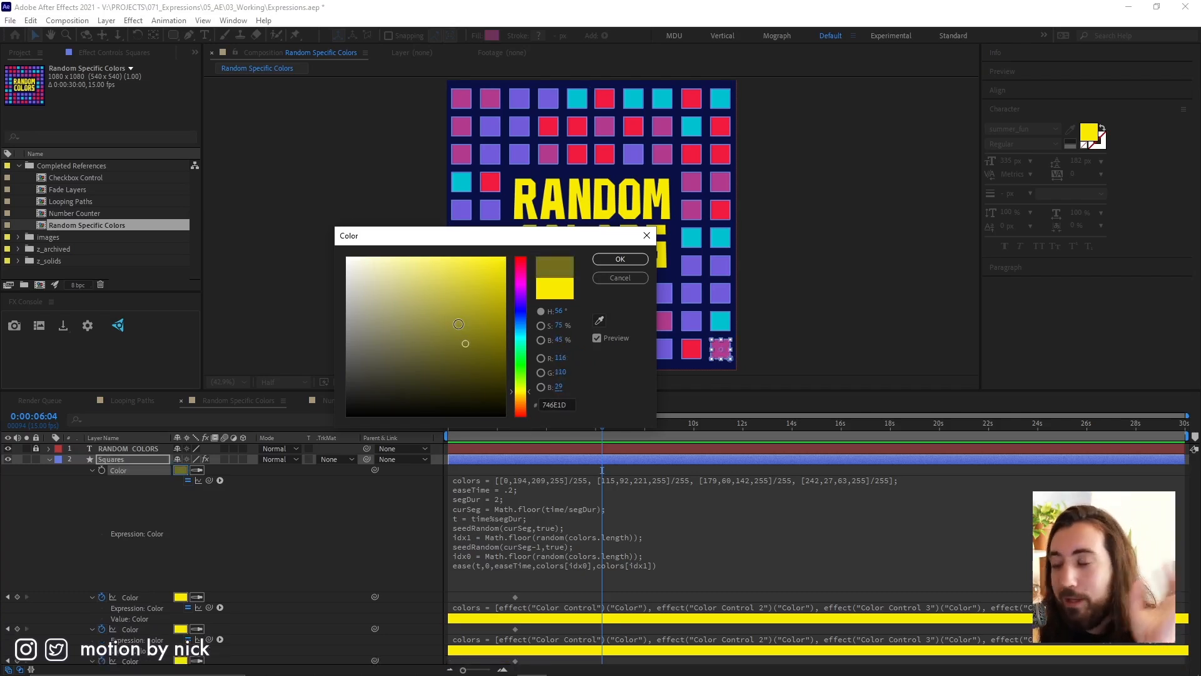
drag(421, 330, 325, 232)
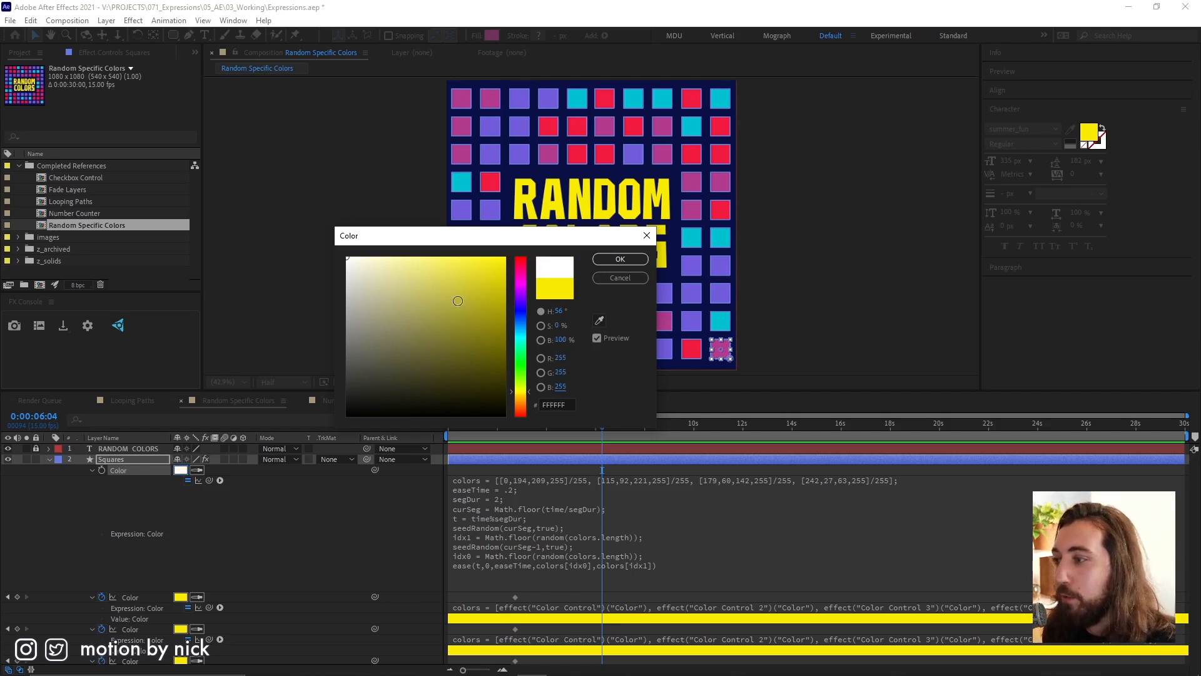
click(633, 279)
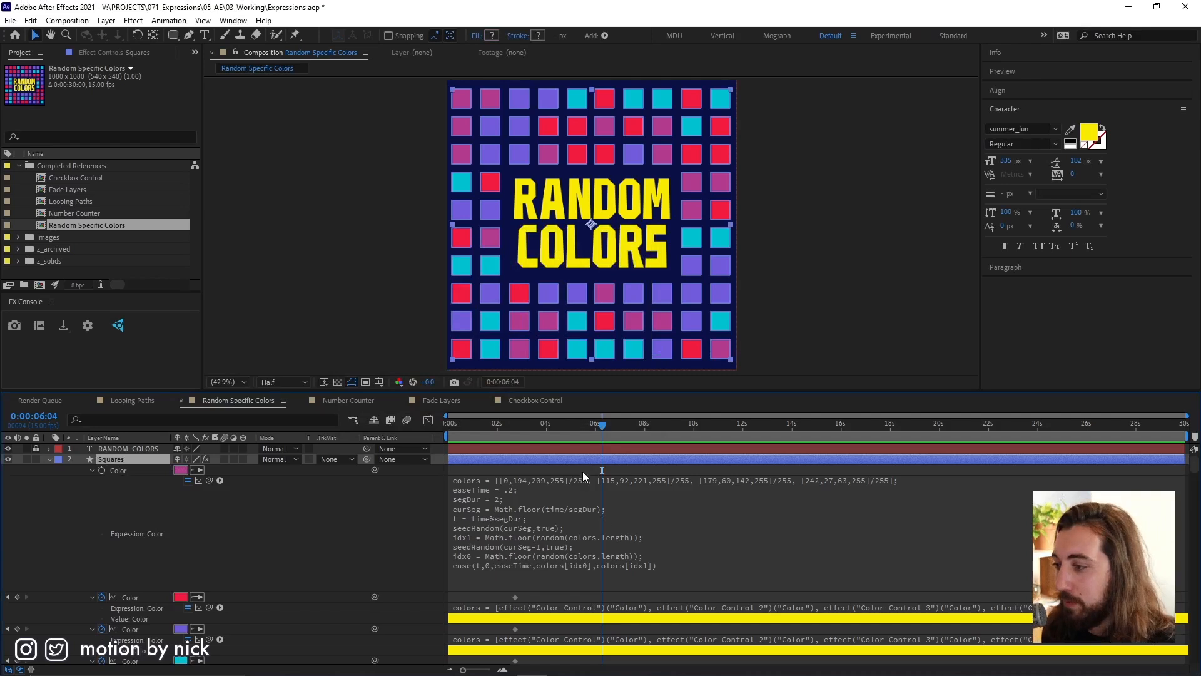
Review the first color entry 0,194,209,255 in the colors array and leave the expression editor without editing.
click(561, 483)
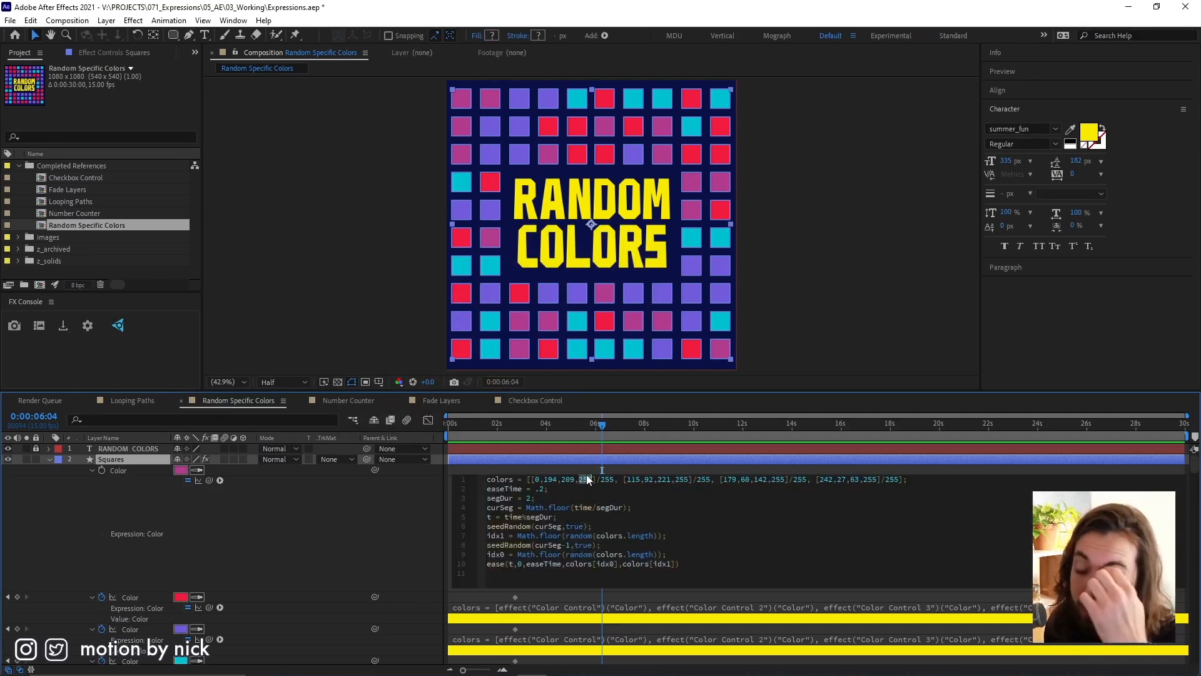
click(629, 471)
click(505, 480)
click(505, 480)
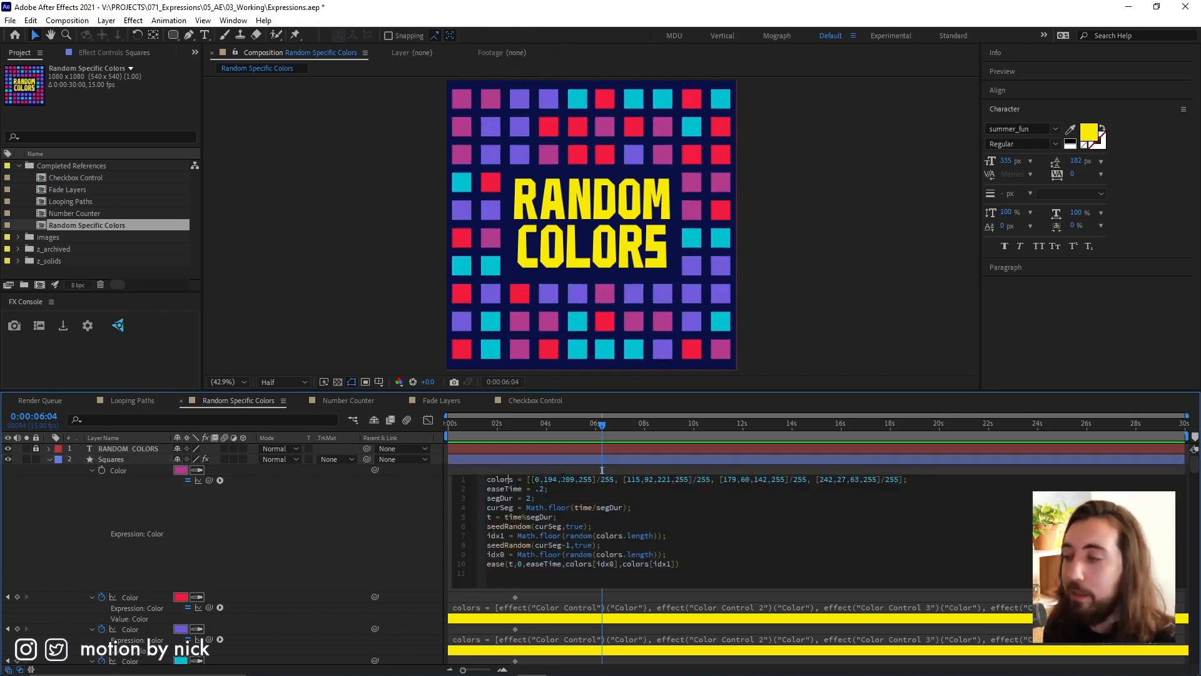
key(shift+Right)
key(shift+Right)
key(shift+Right)
key(shift+Right)
key(shift+Right)
key(shift+Right)
key(shift+Right)
key(shift+Right)
key(shift+Right)
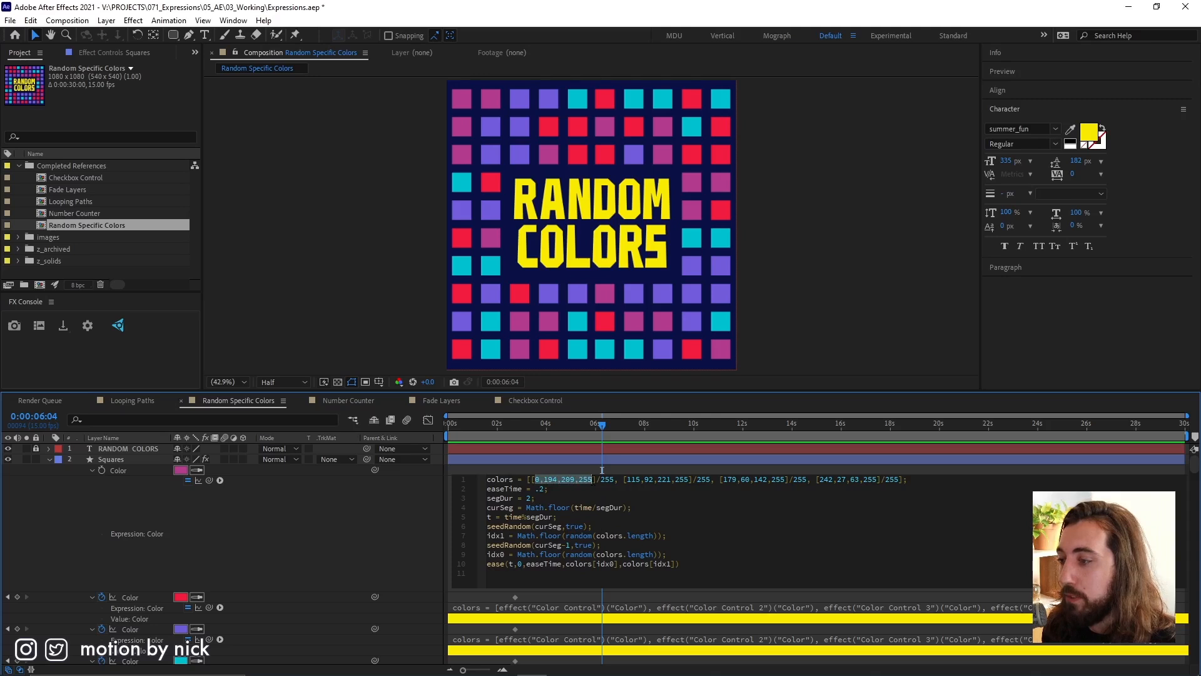
click(573, 471)
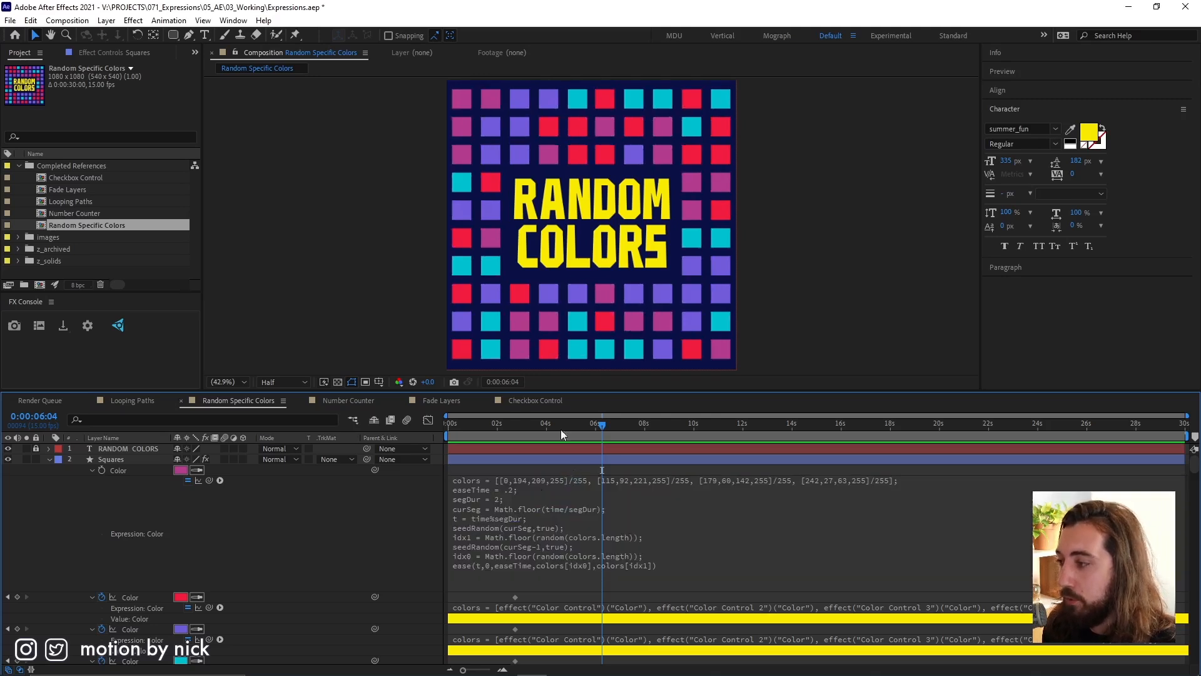
Delete all four Color Control effects from the Squares layer.
click(601, 459)
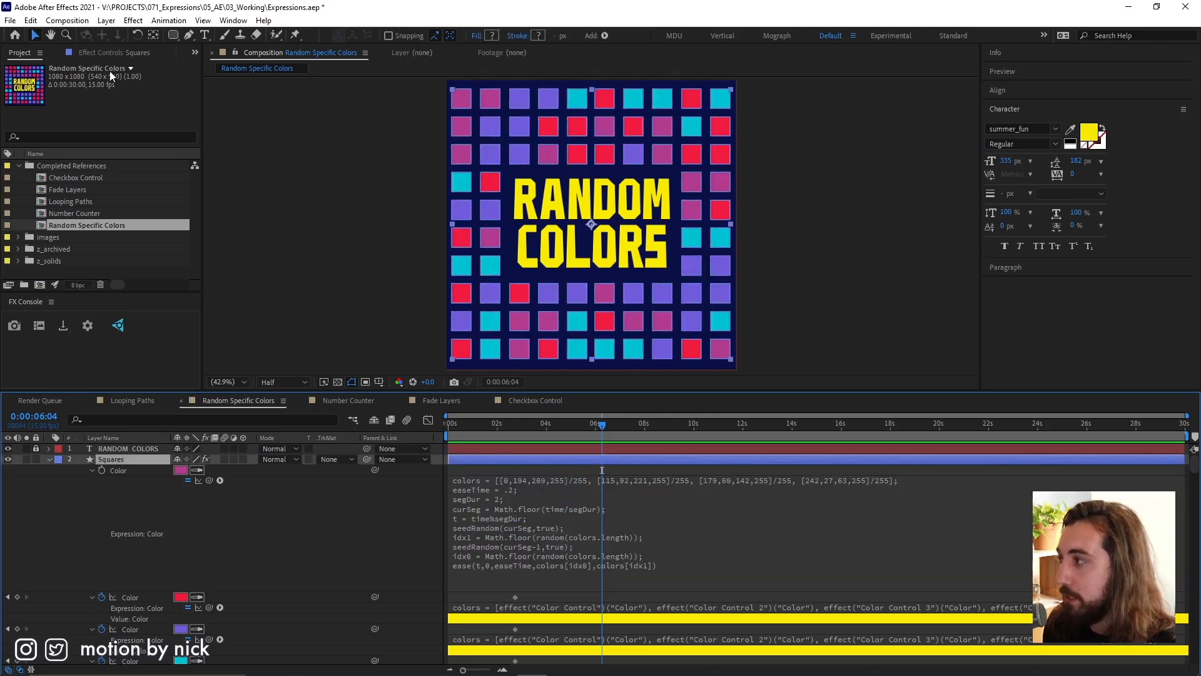
click(111, 51)
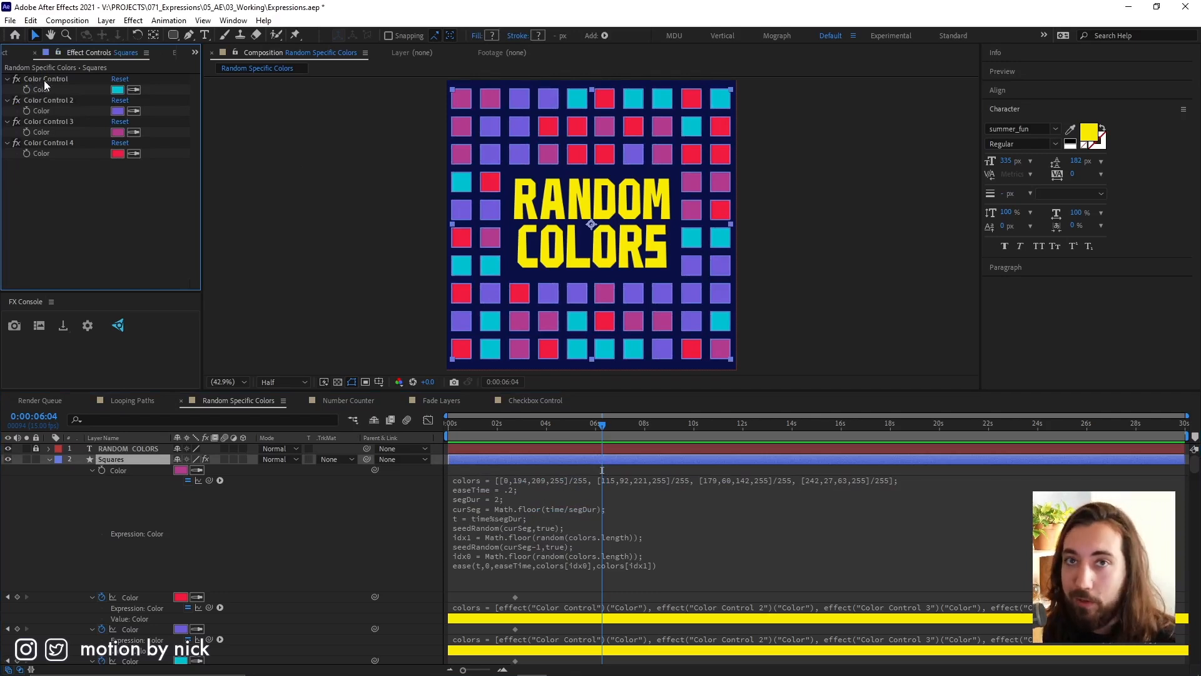
click(117, 462)
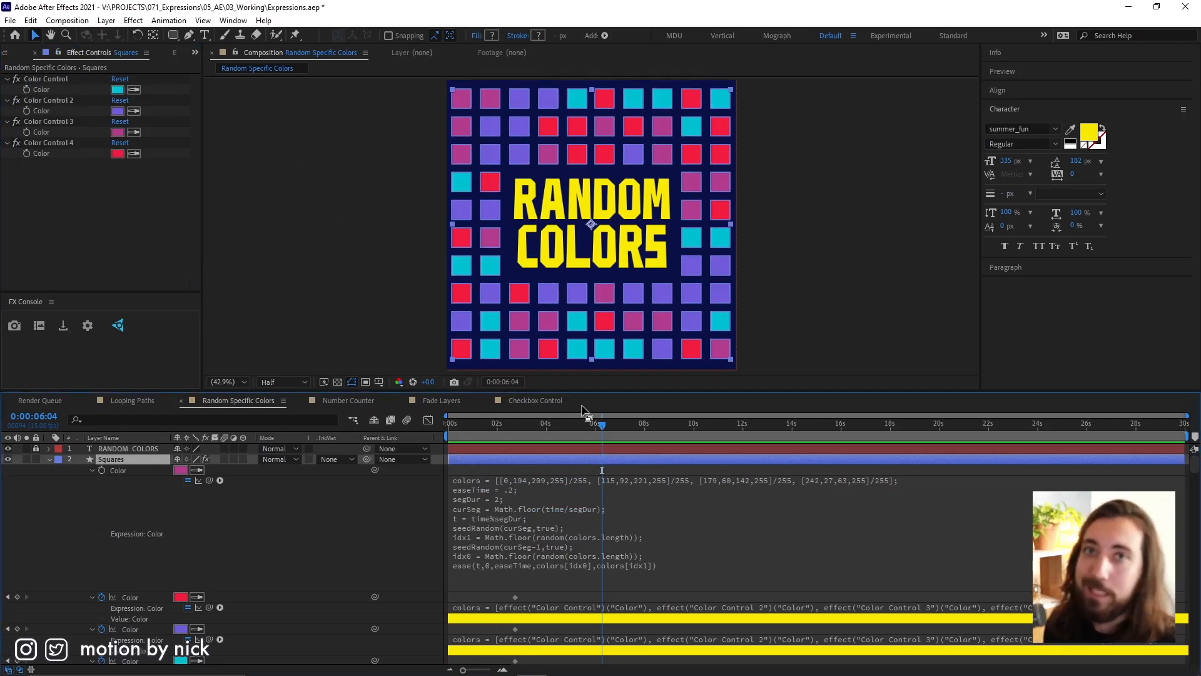
click(51, 79)
shift+click(63, 144)
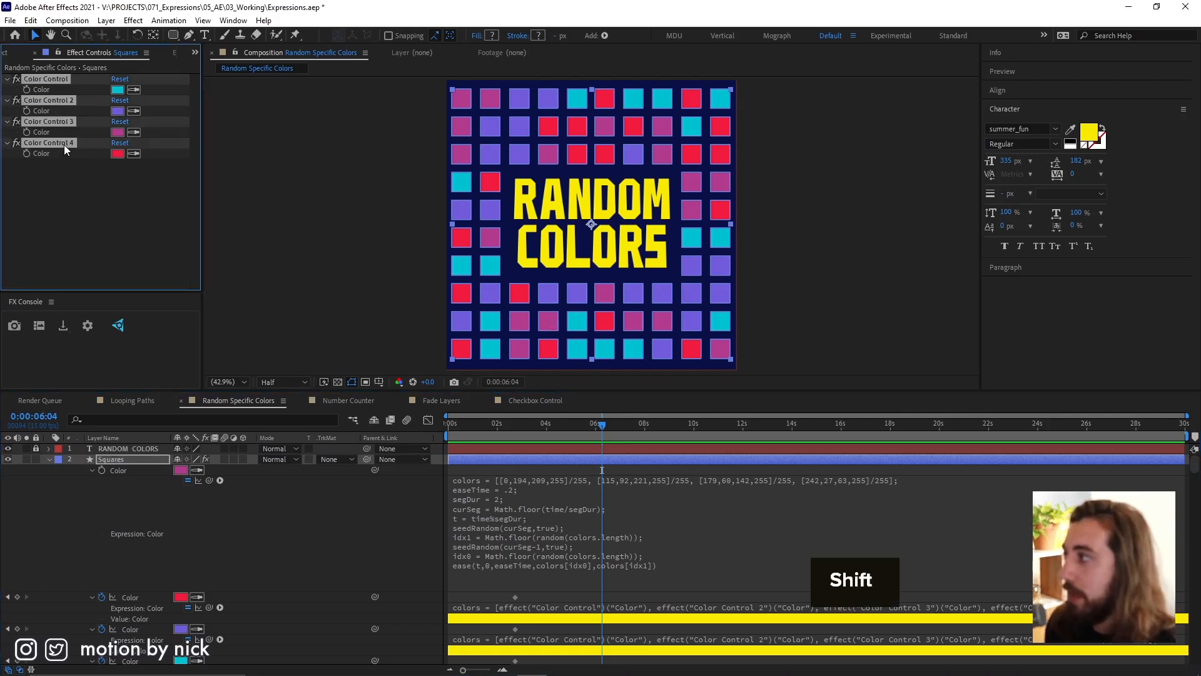
key(Delete)
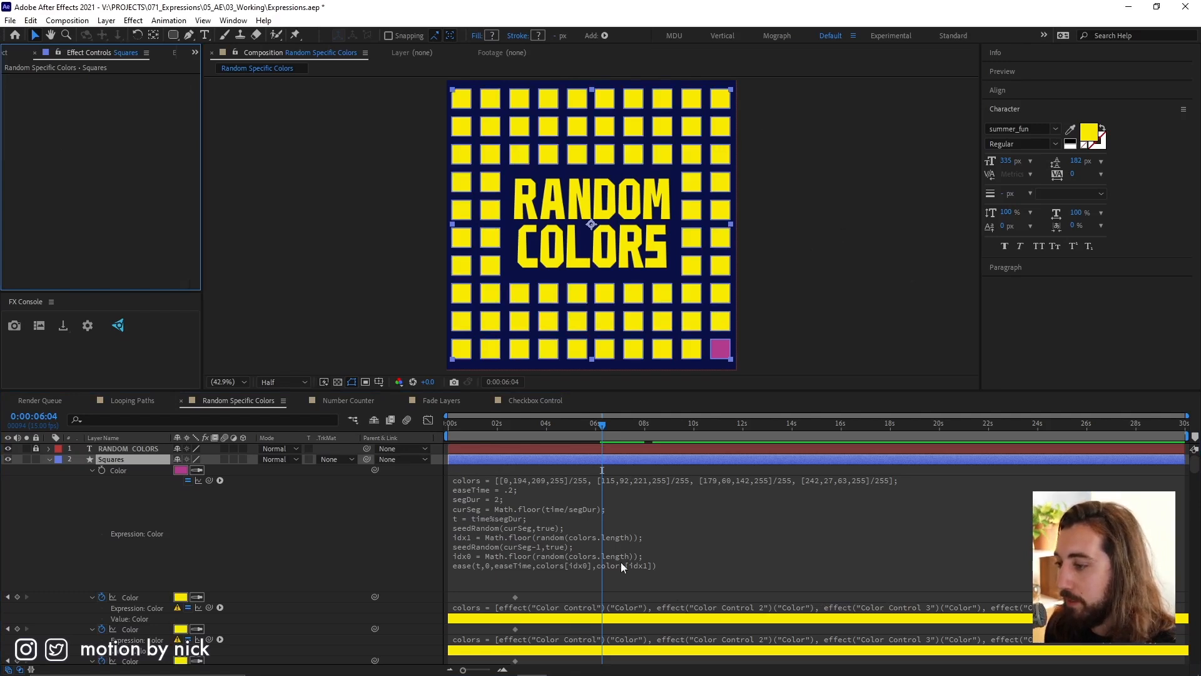
Apply a Color Control effect to the Squares layer and duplicate it three times for four controls in total.
click(494, 459)
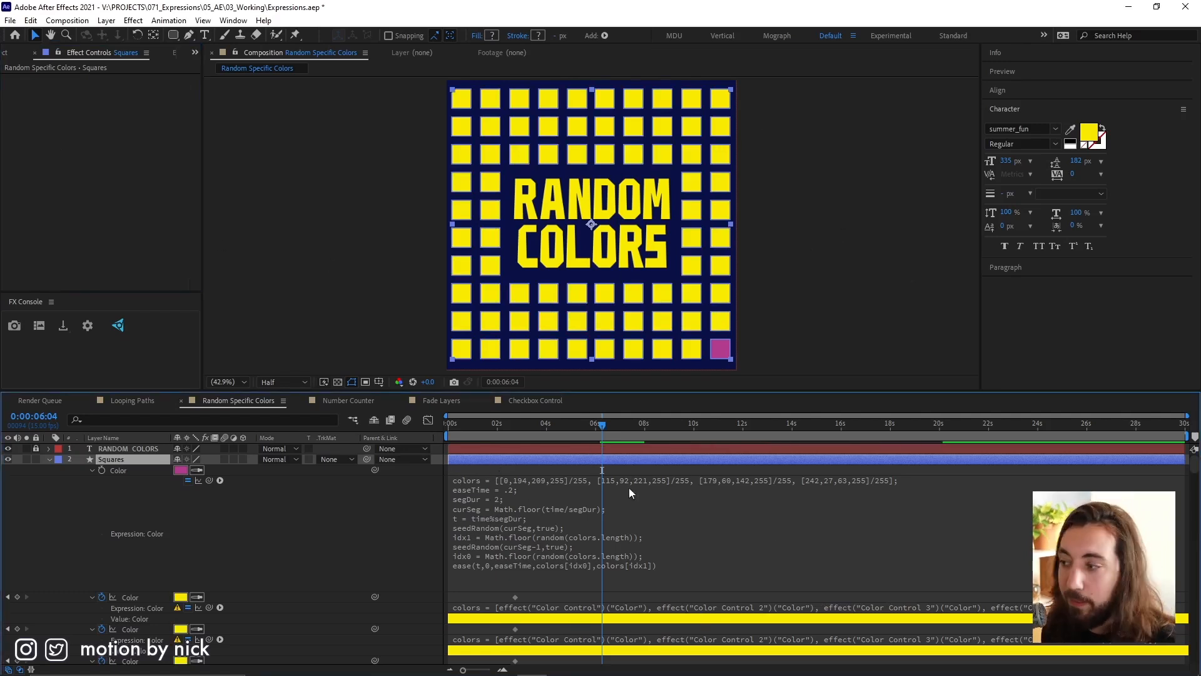
key(ctrl+space)
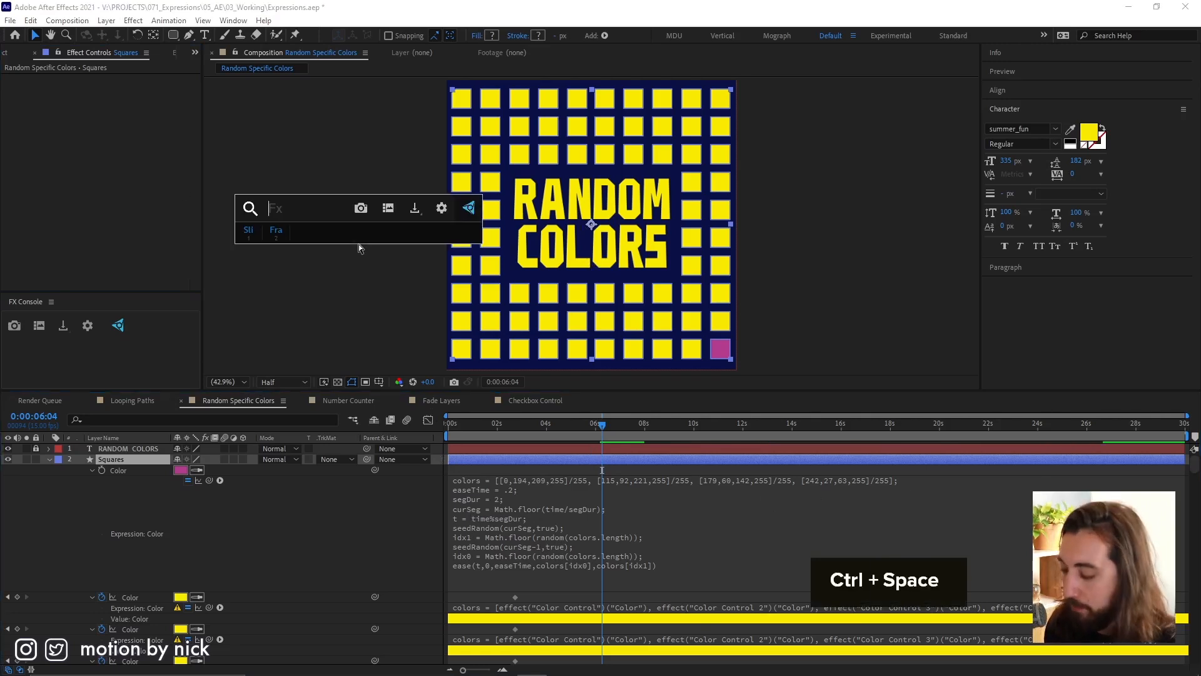
text(color c)
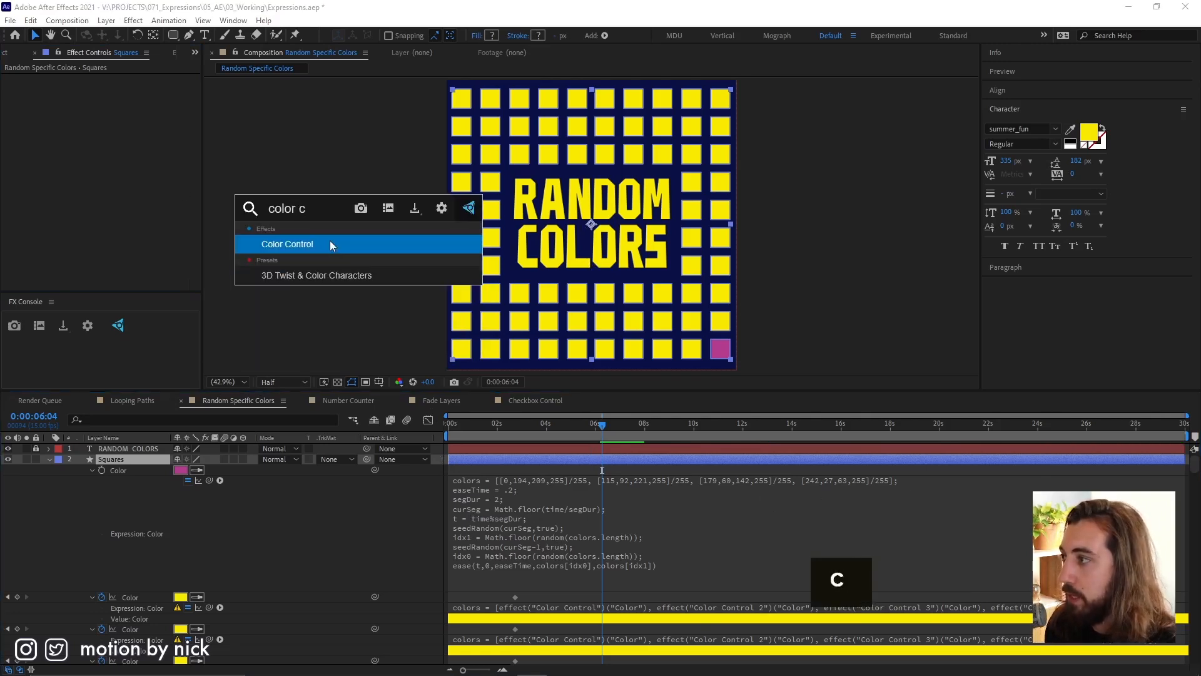
click(329, 244)
key(ctrl+d)
key(ctrl+d)
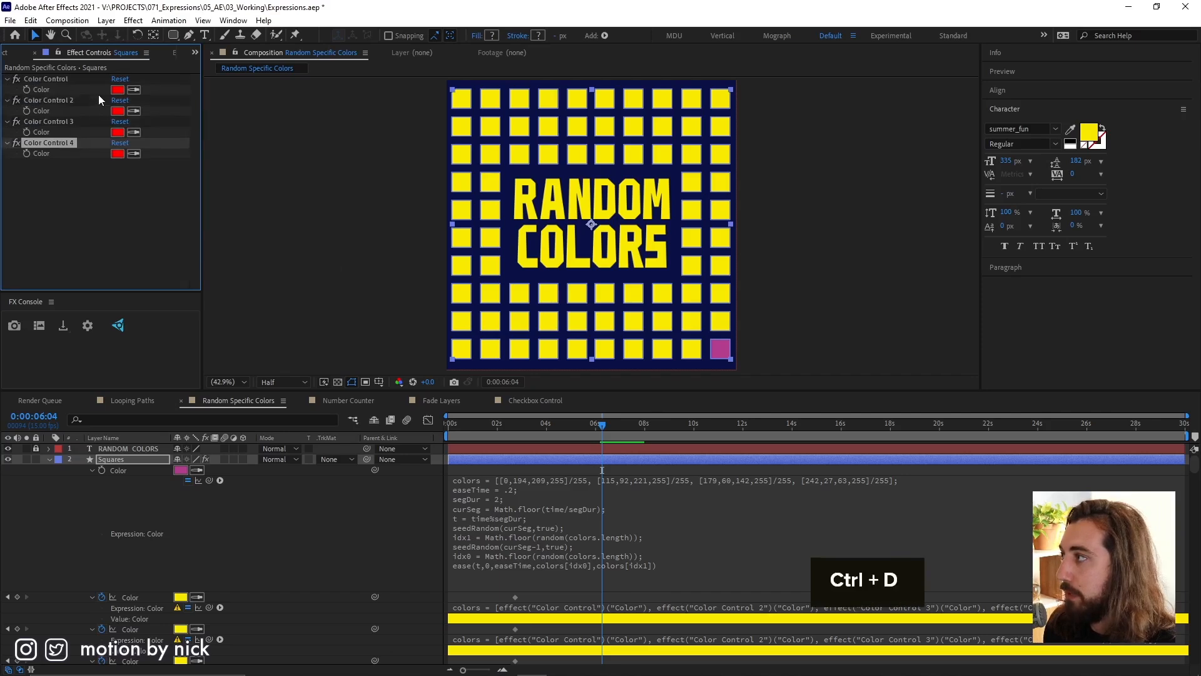
key(ctrl+d)
Replace the first entry [0,194,209,255]/255 in the colors array with a link to the first Color Control's color.
click(564, 482)
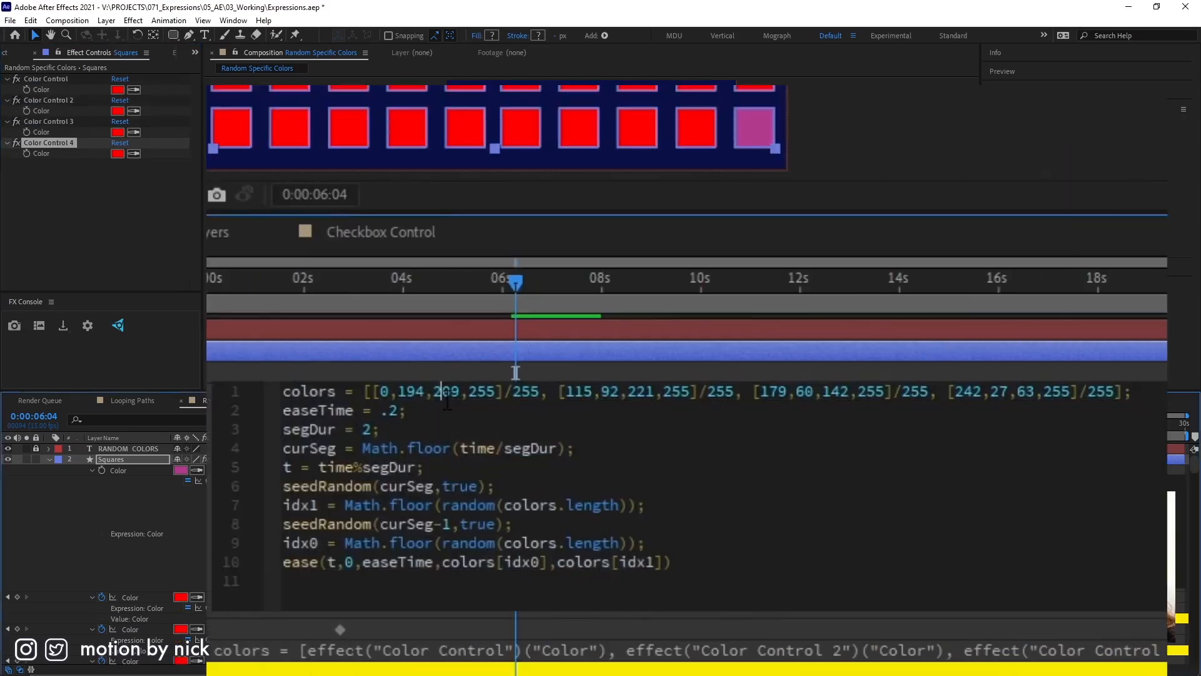
drag(373, 392, 535, 395)
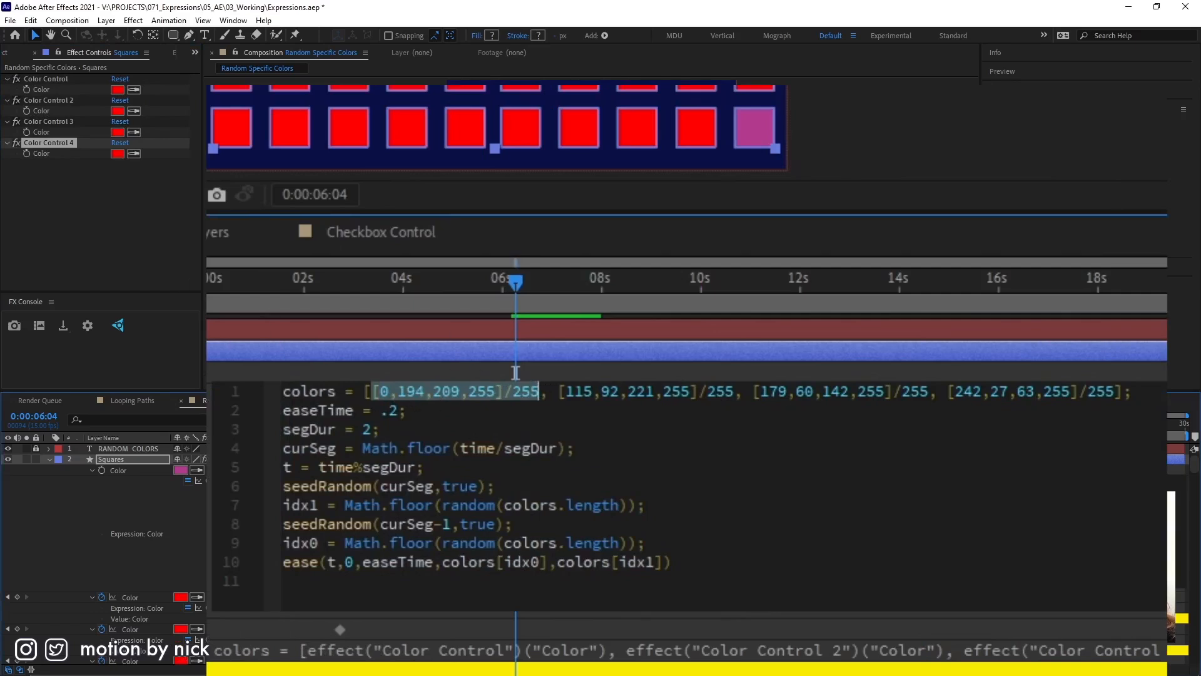
drag(210, 479, 55, 89)
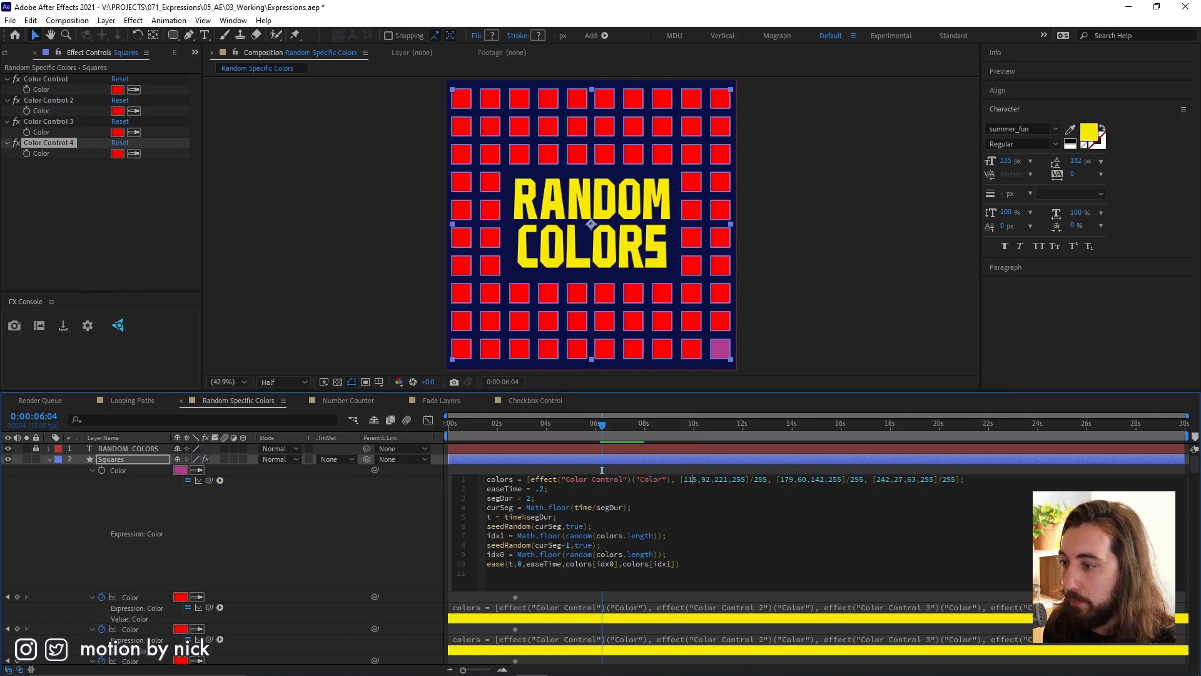
Set the first Color Control on the Squares layer to purple 8661FF.
click(116, 90)
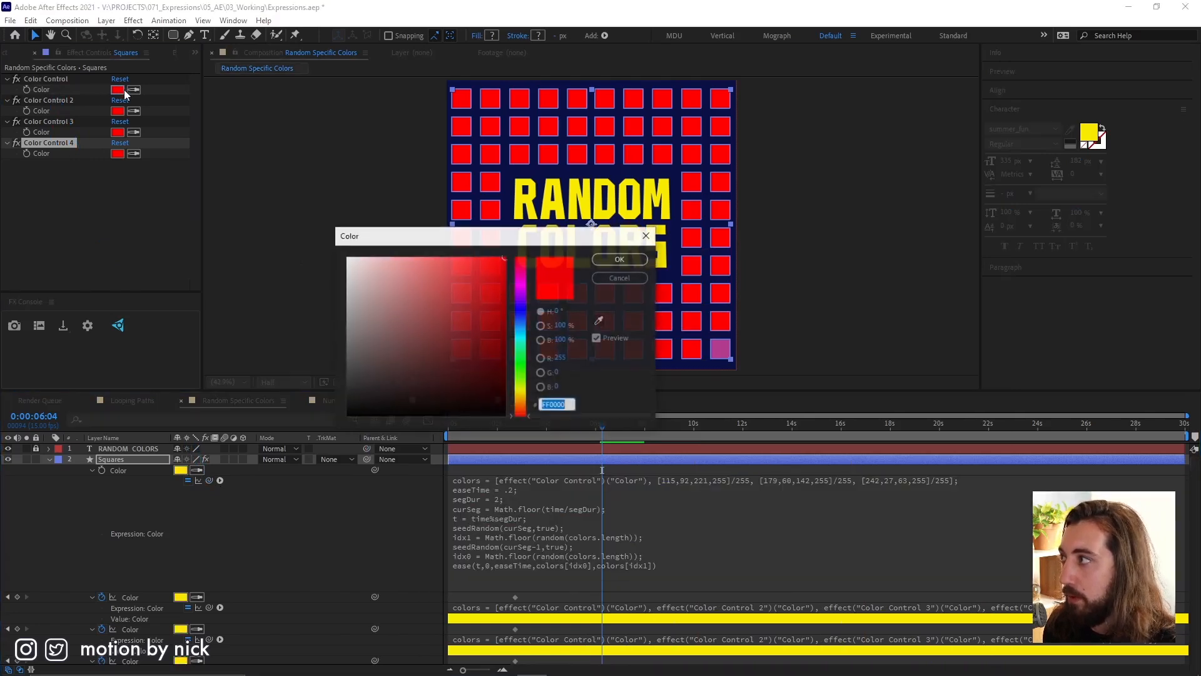
click(520, 304)
drag(451, 296, 445, 256)
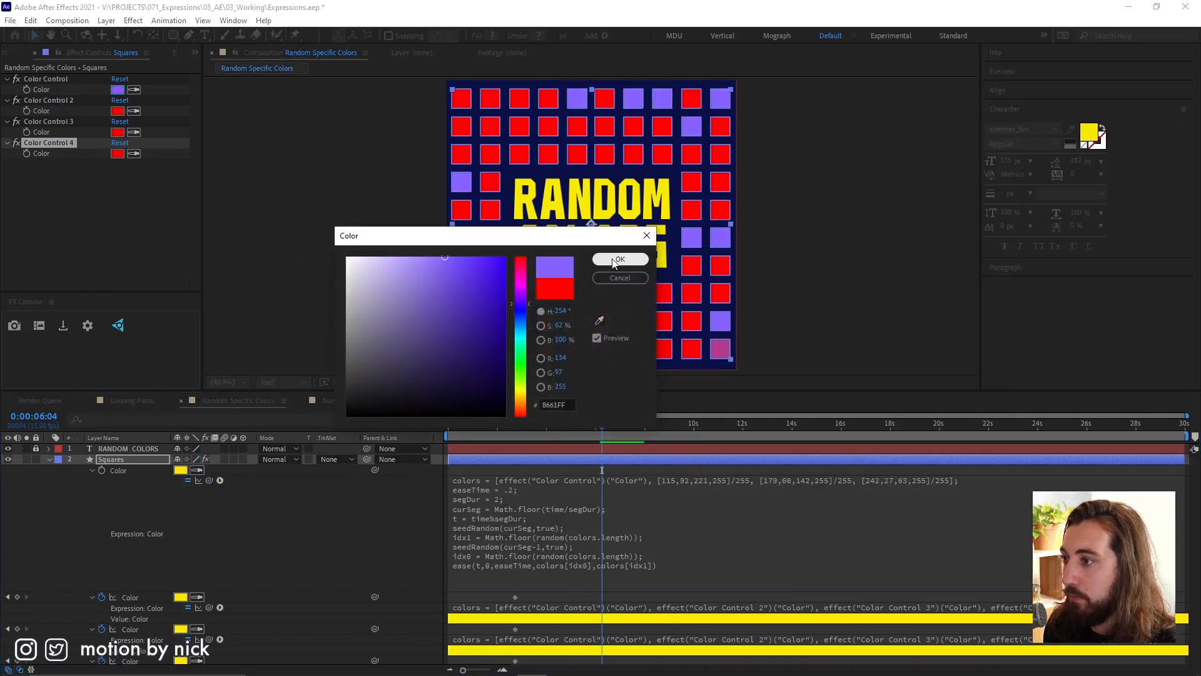
click(619, 260)
Replace the entry [115,92,221,255]/255 in the colors array with a link to Color Control 2's color.
click(672, 486)
click(669, 483)
drag(680, 479, 753, 480)
drag(213, 480, 38, 110)
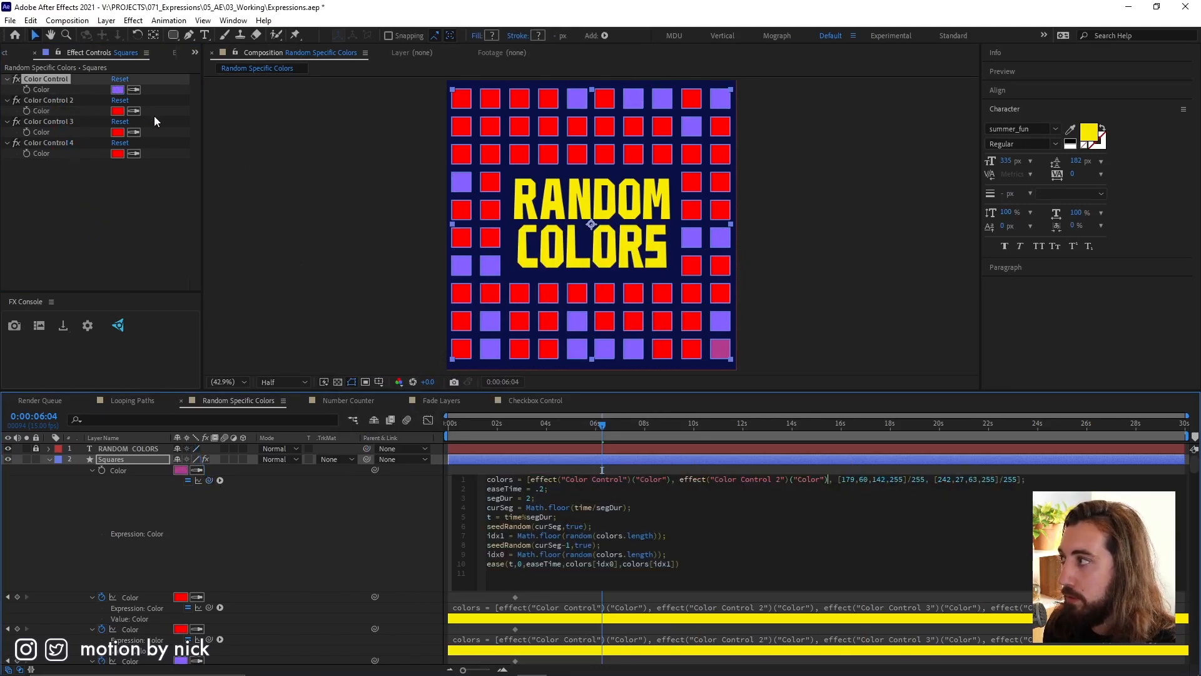
Set Color Control 2 on the Squares layer to green 81AE34.
click(122, 111)
drag(521, 366, 521, 380)
drag(460, 296, 458, 307)
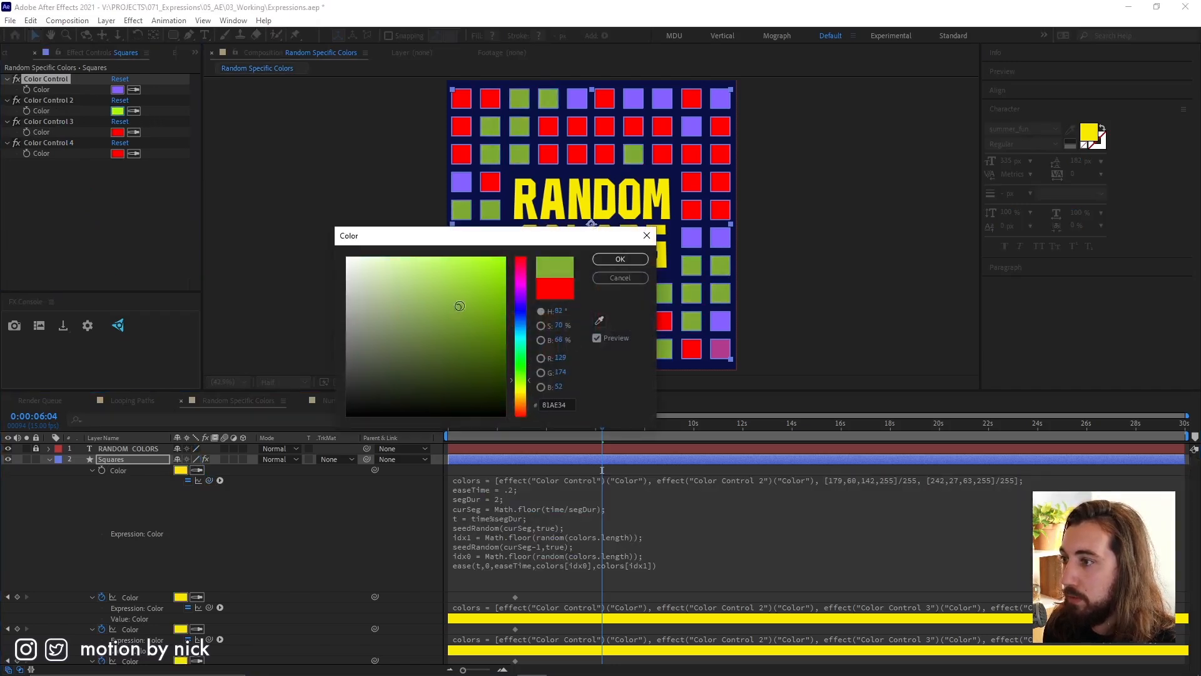
click(620, 259)
Replace the last two hard-coded entries in the colors array with links to the colors of Color Control 3 and Color Control 4.
click(831, 480)
click(831, 479)
drag(837, 480, 924, 481)
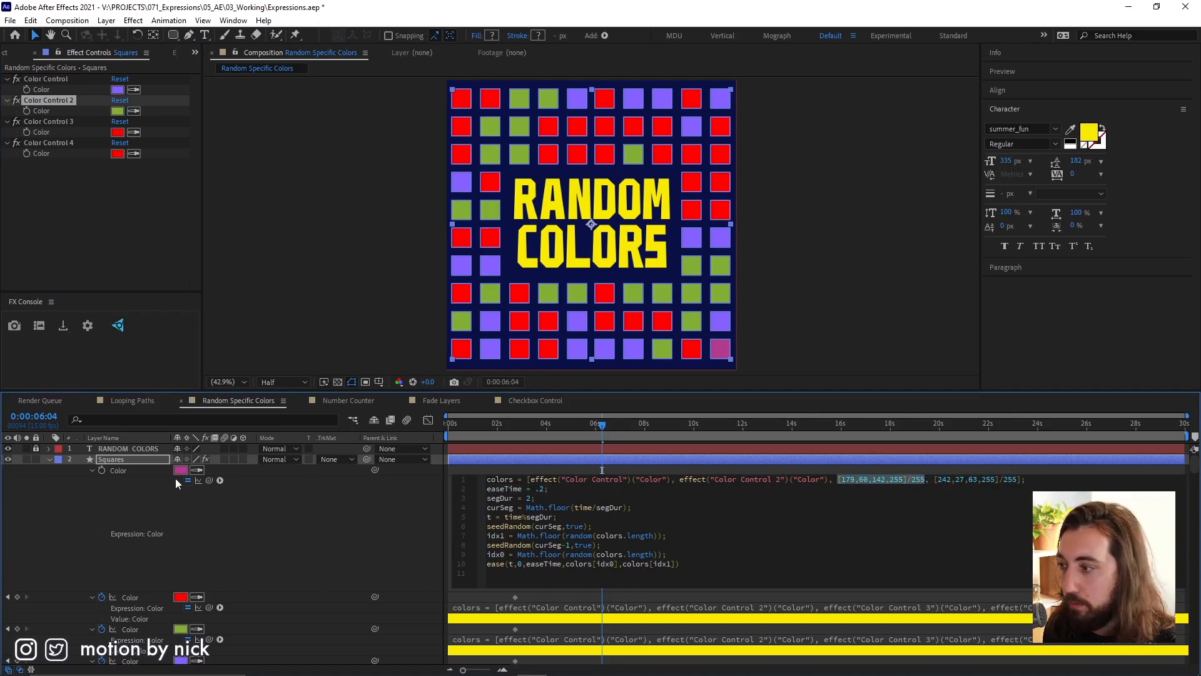
drag(210, 479, 36, 132)
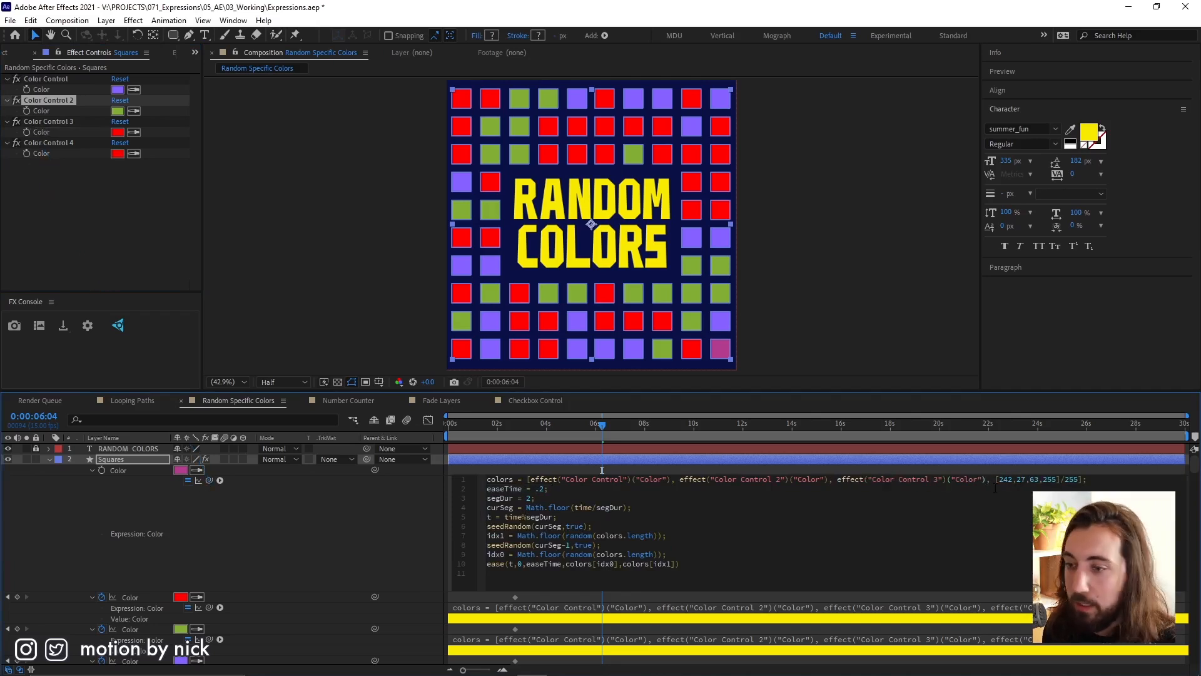
drag(996, 479, 1081, 480)
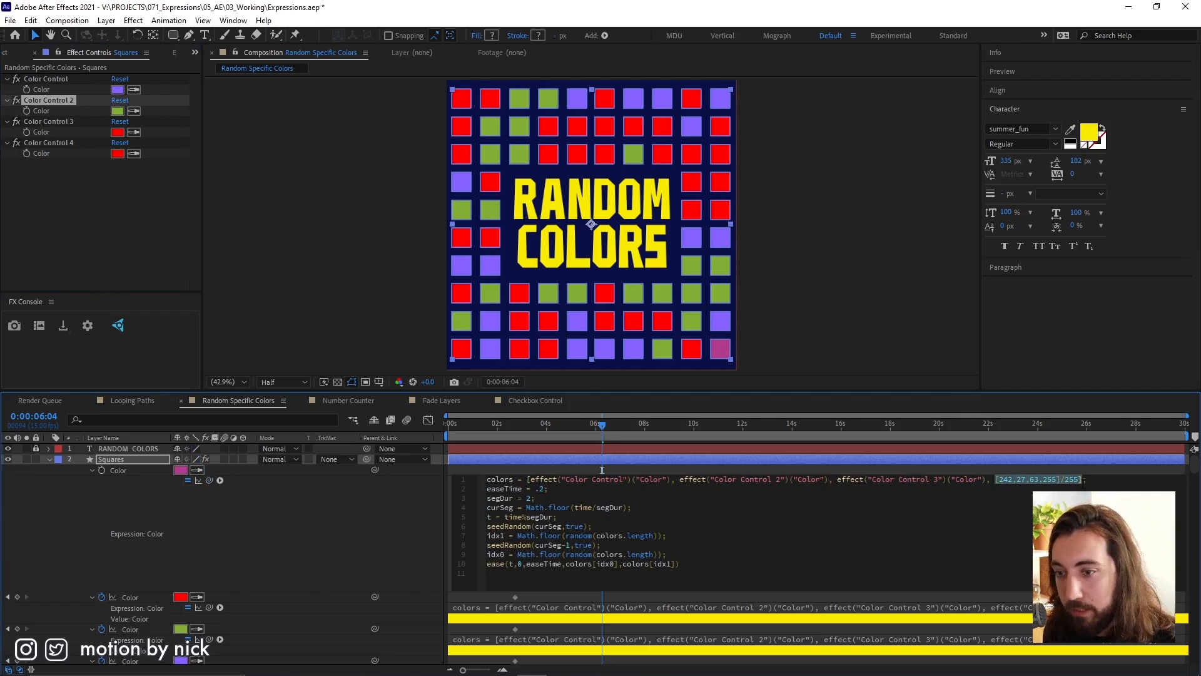
drag(209, 480, 47, 151)
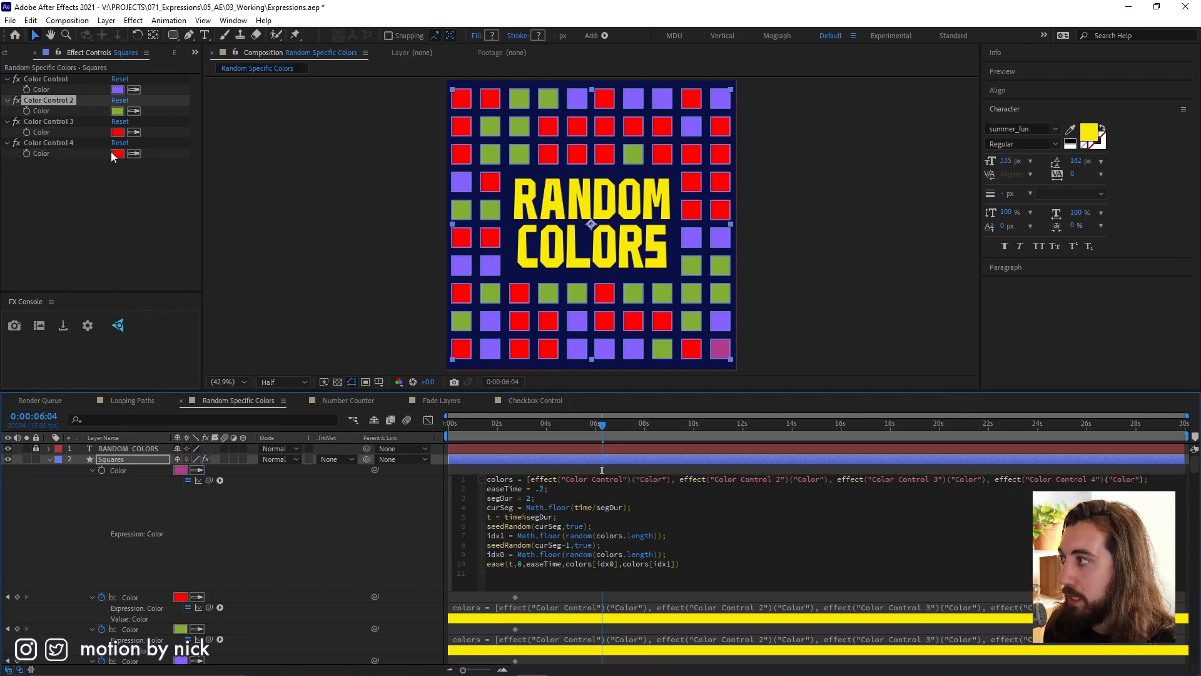
Set Color Control 4 on the Squares layer to dark teal 11605D.
click(115, 152)
click(477, 355)
click(520, 342)
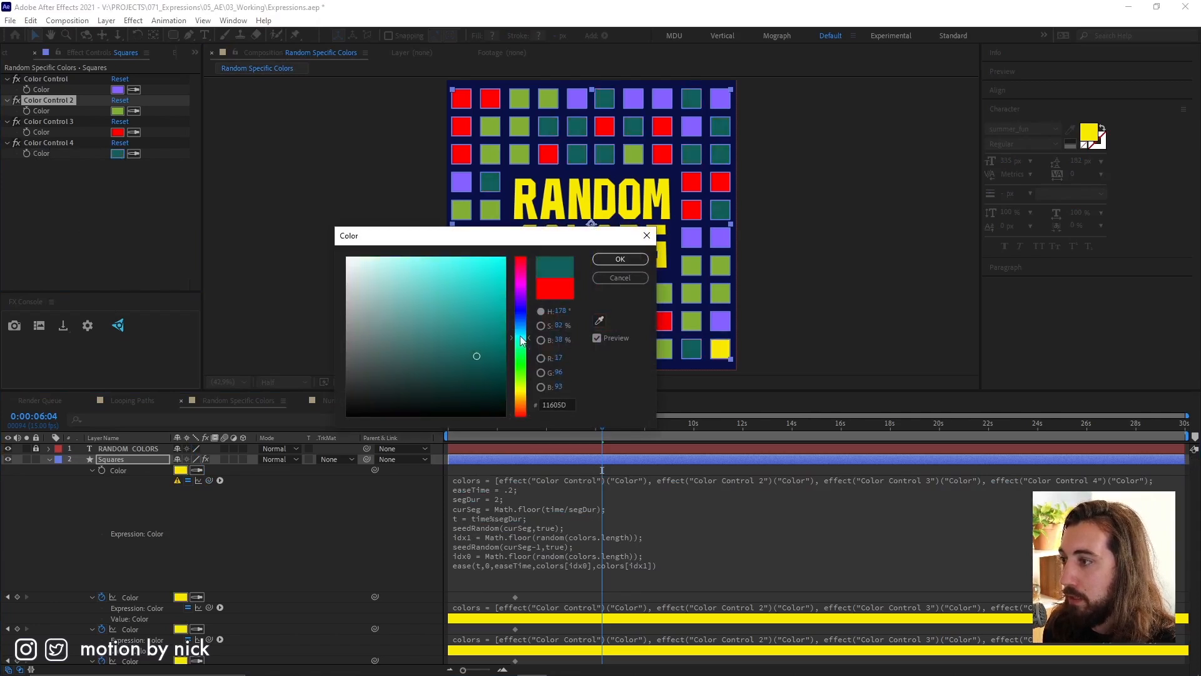
click(619, 259)
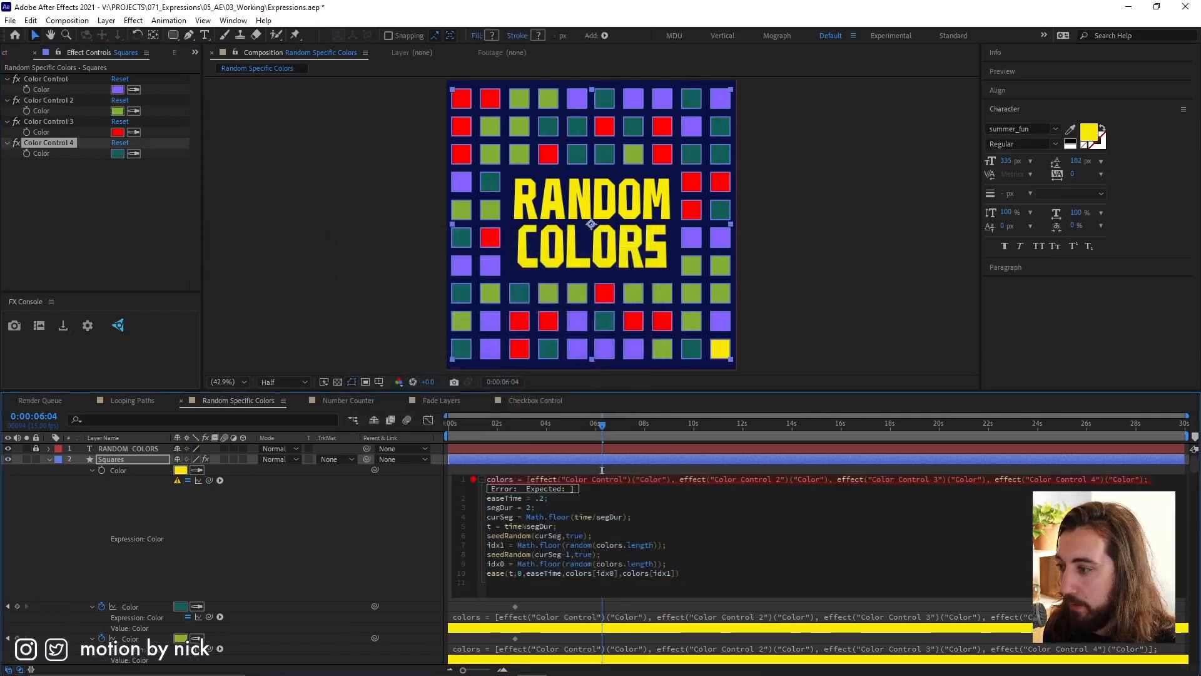
Add the missing closing bracket at the end of the colors array and apply the expression.
click(1143, 479)
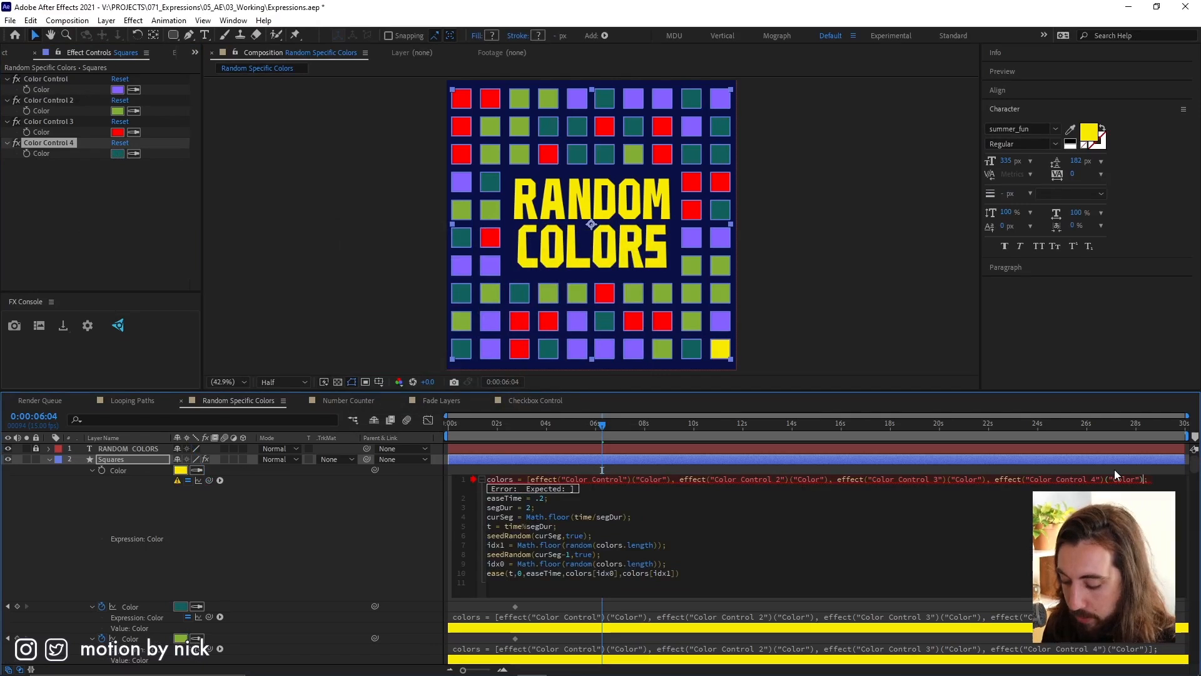
text(])
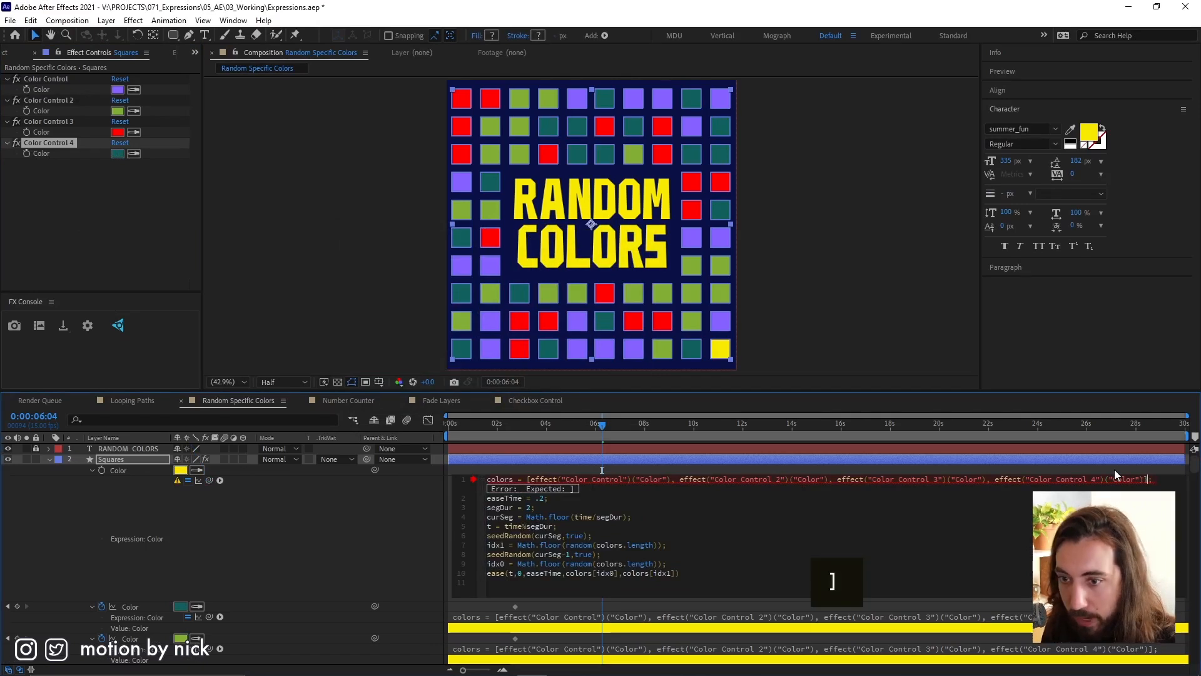
click(756, 470)
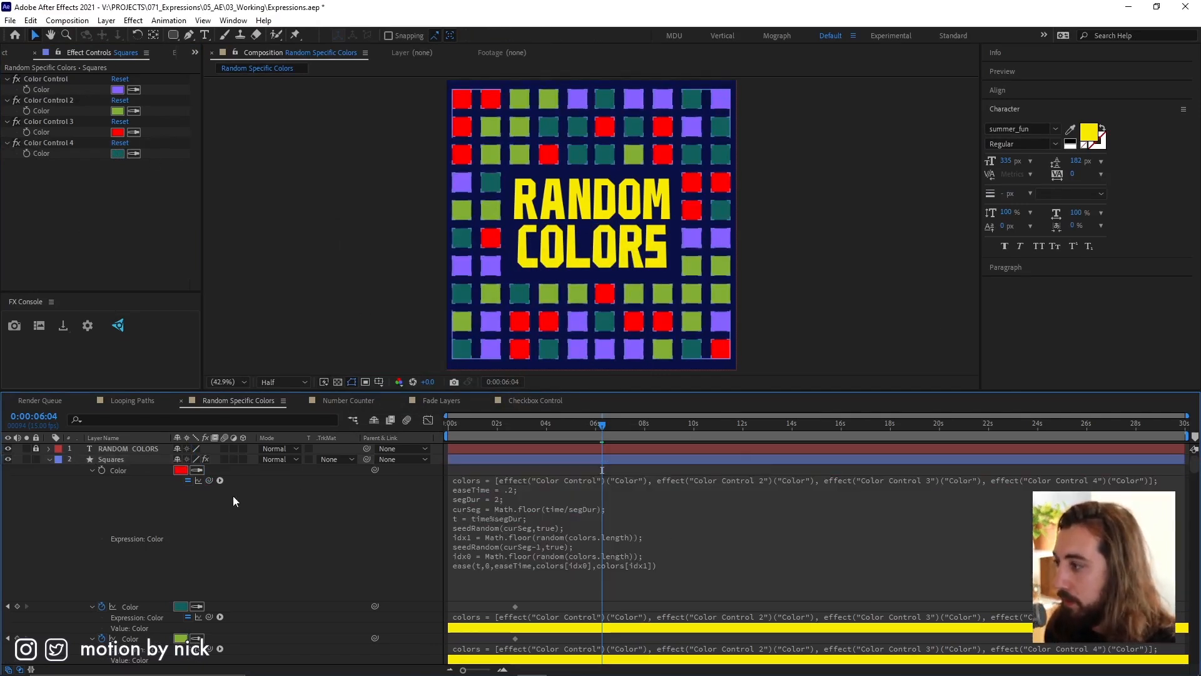
Review the segDur line in the first square's Color expression and preview the random color animation.
click(454, 499)
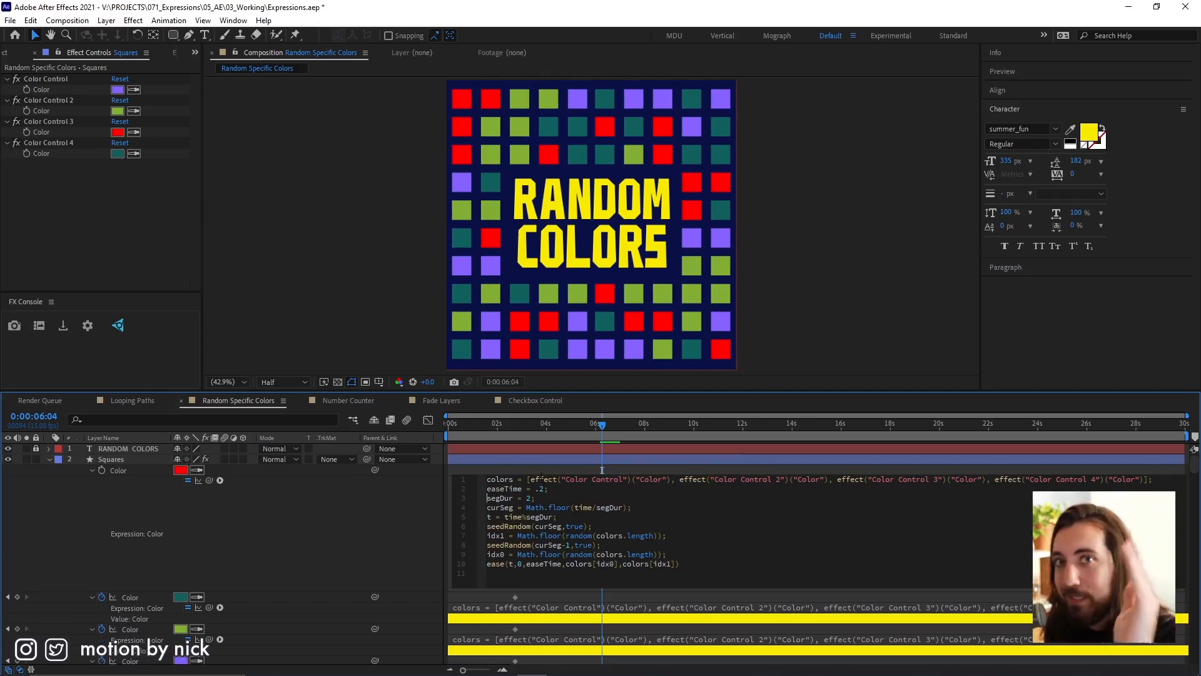
double_click(510, 497)
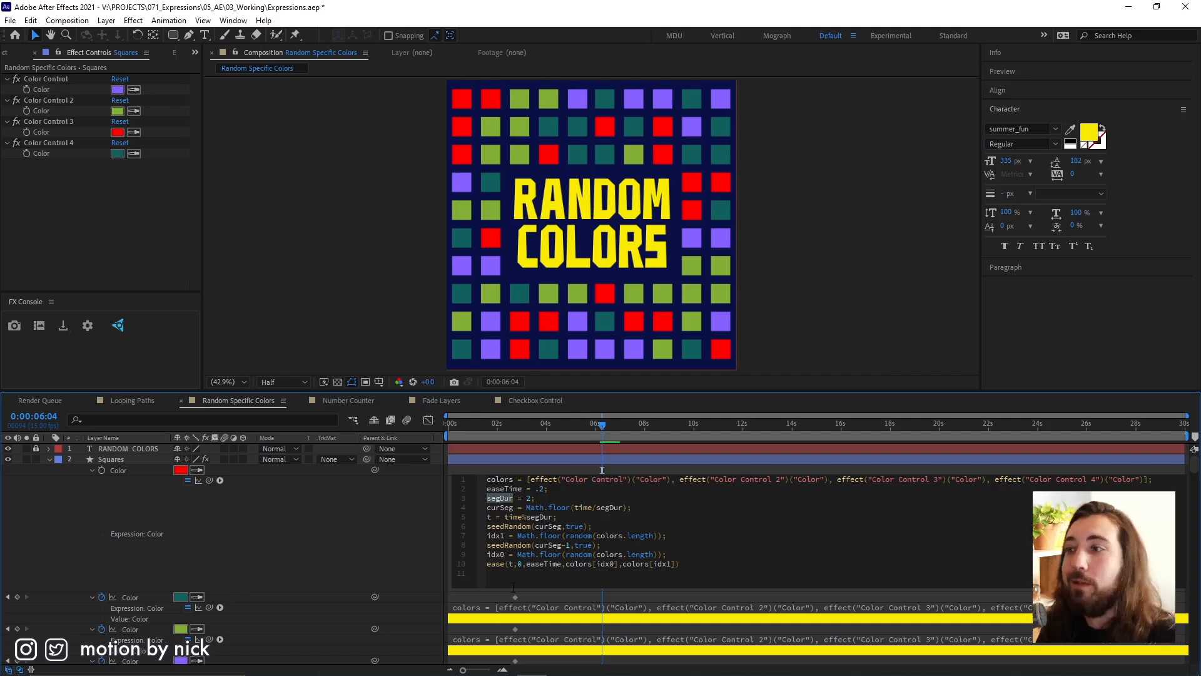
click(582, 463)
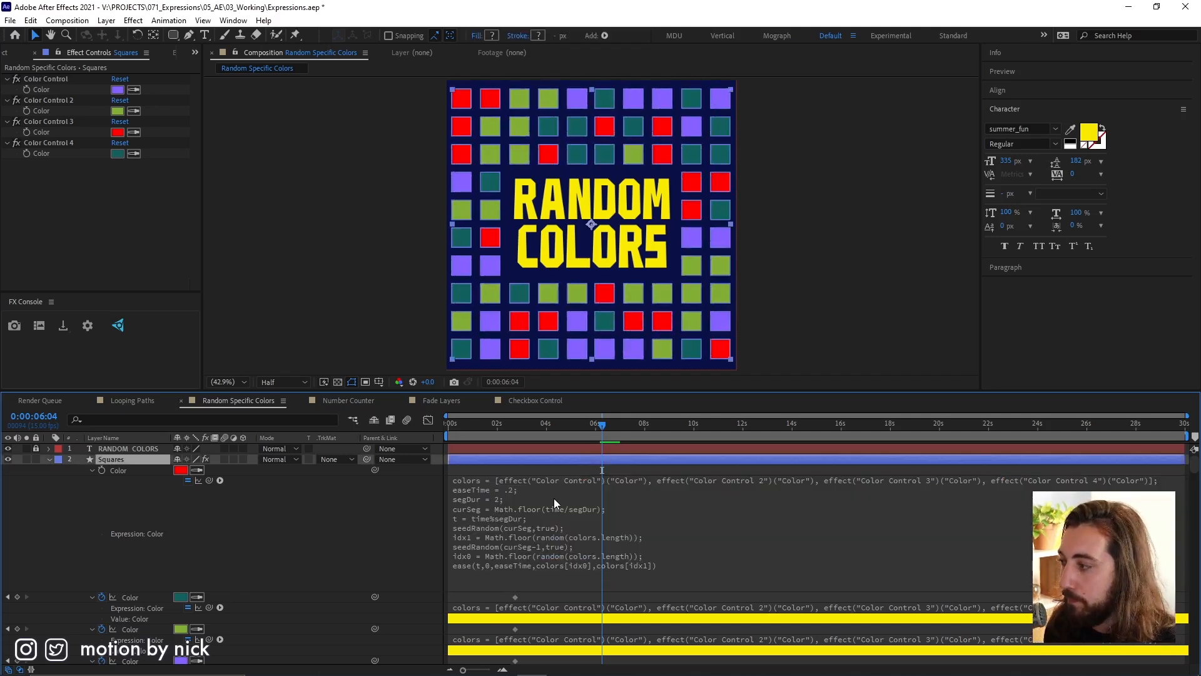
key(space)
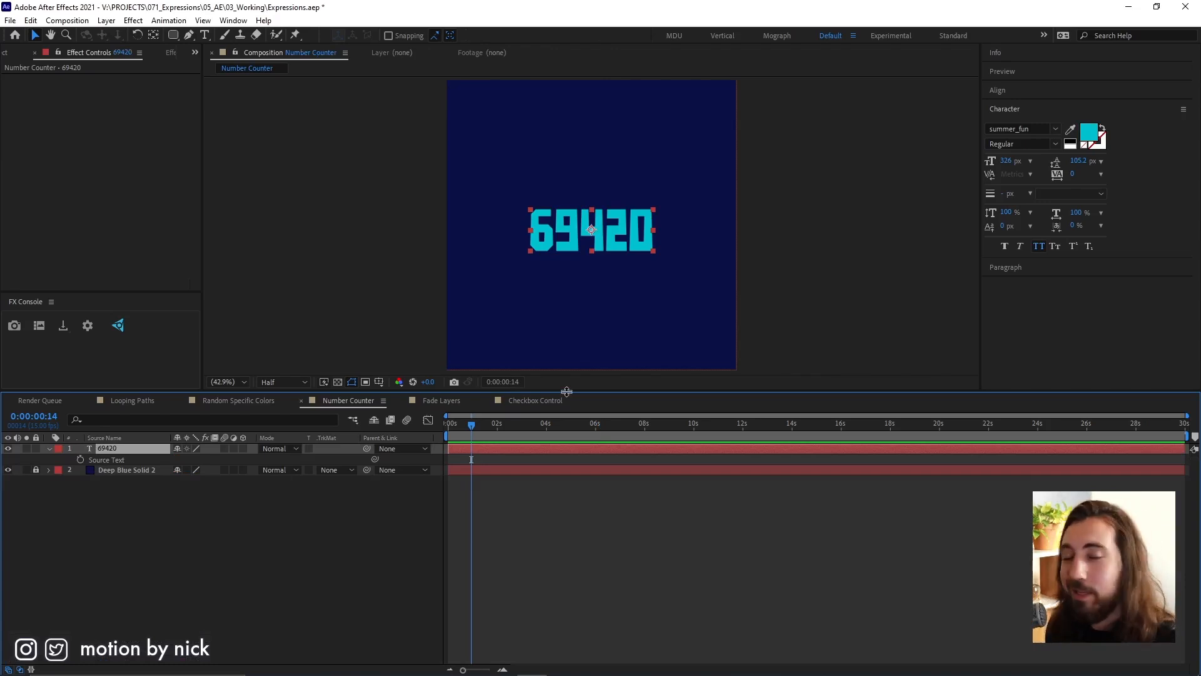
In the Number Counter composition, go to 0:00:01:04 and paste the copied slider-based number expression onto the text layer's Source Text.
click(479, 425)
alt+click(80, 459)
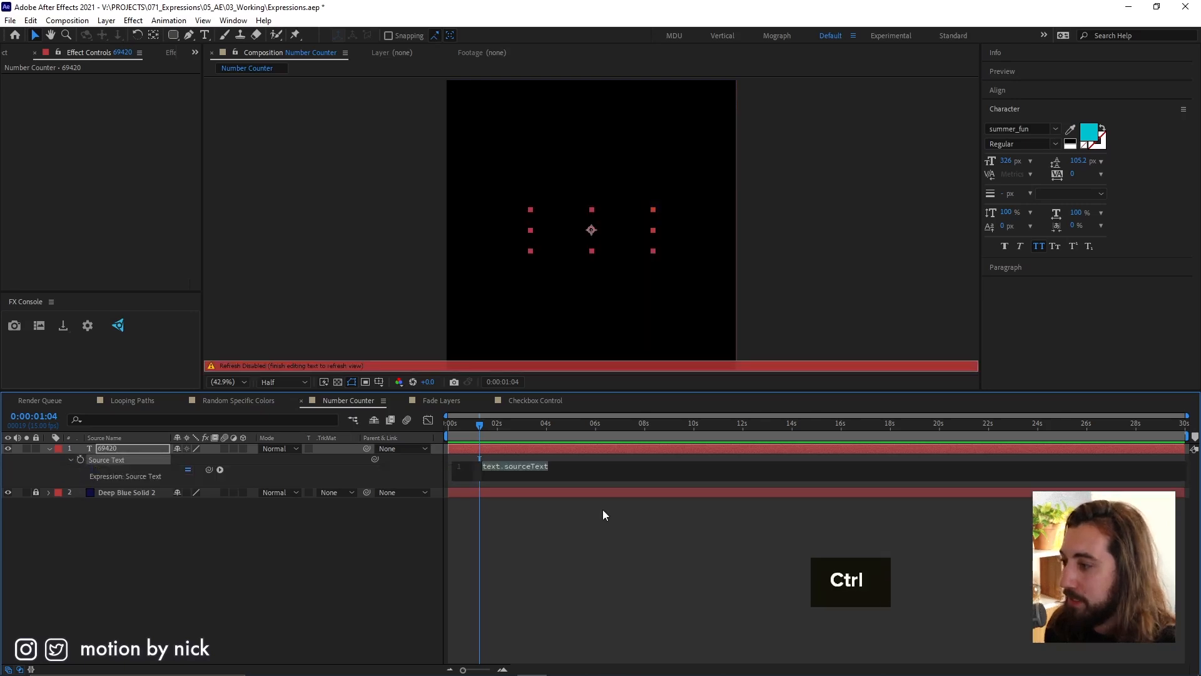
key(ctrl+v)
click(160, 459)
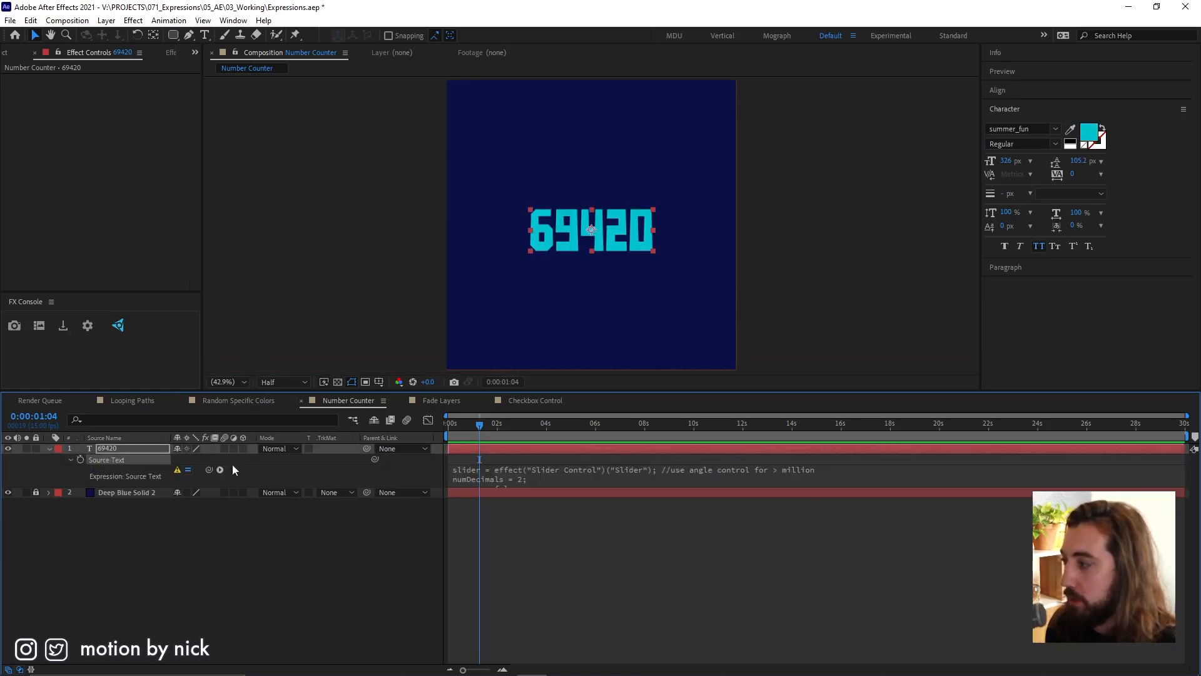
Expand the Source Text expression to inspect its full code and the Slider Control reference in its first line.
click(524, 478)
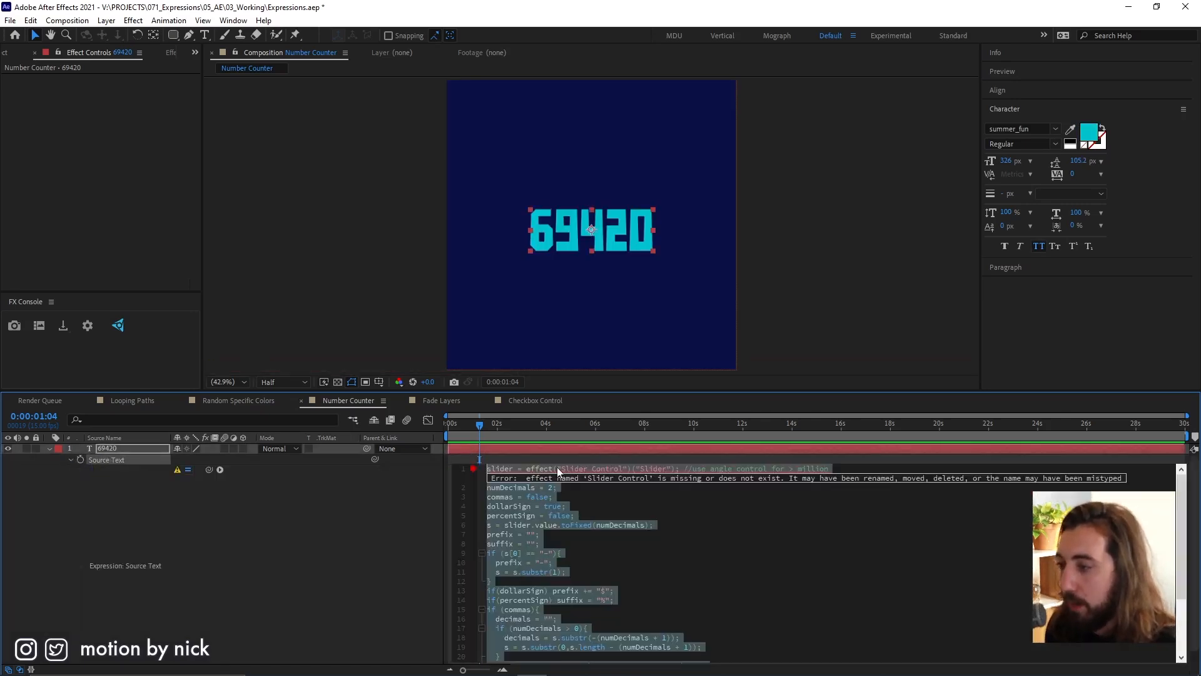
click(639, 455)
click(641, 452)
click(620, 478)
Apply a Slider Control effect to the 69420 text layer.
click(633, 449)
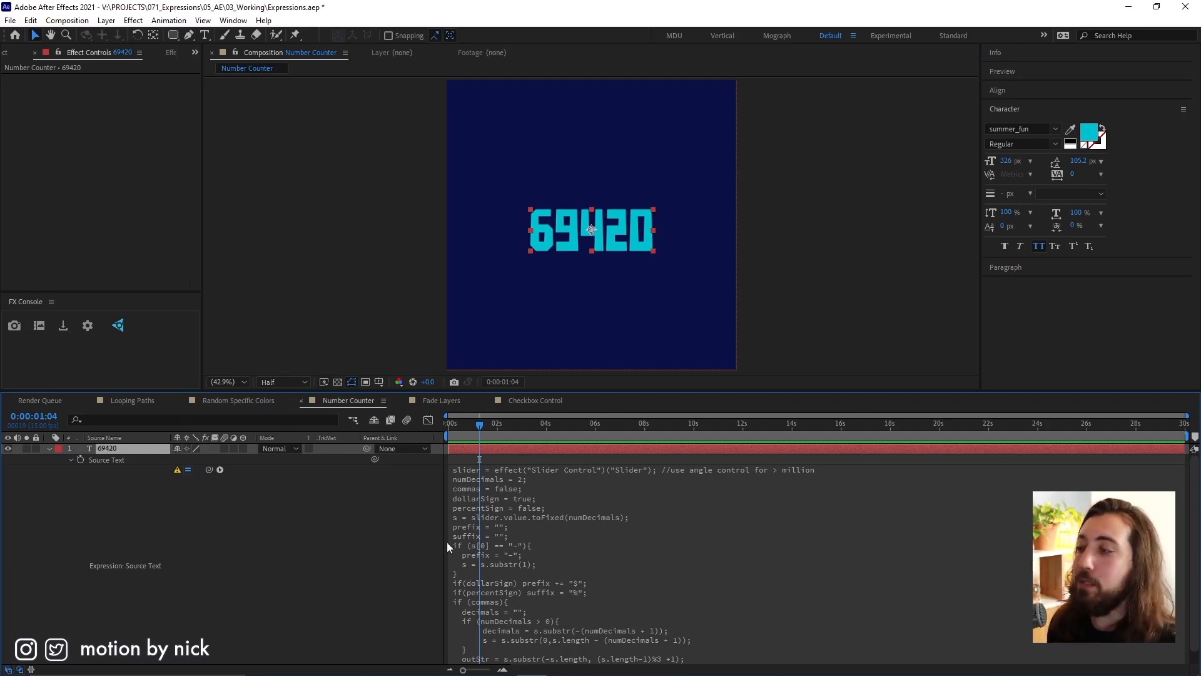
key(ctrl+space)
text(slid)
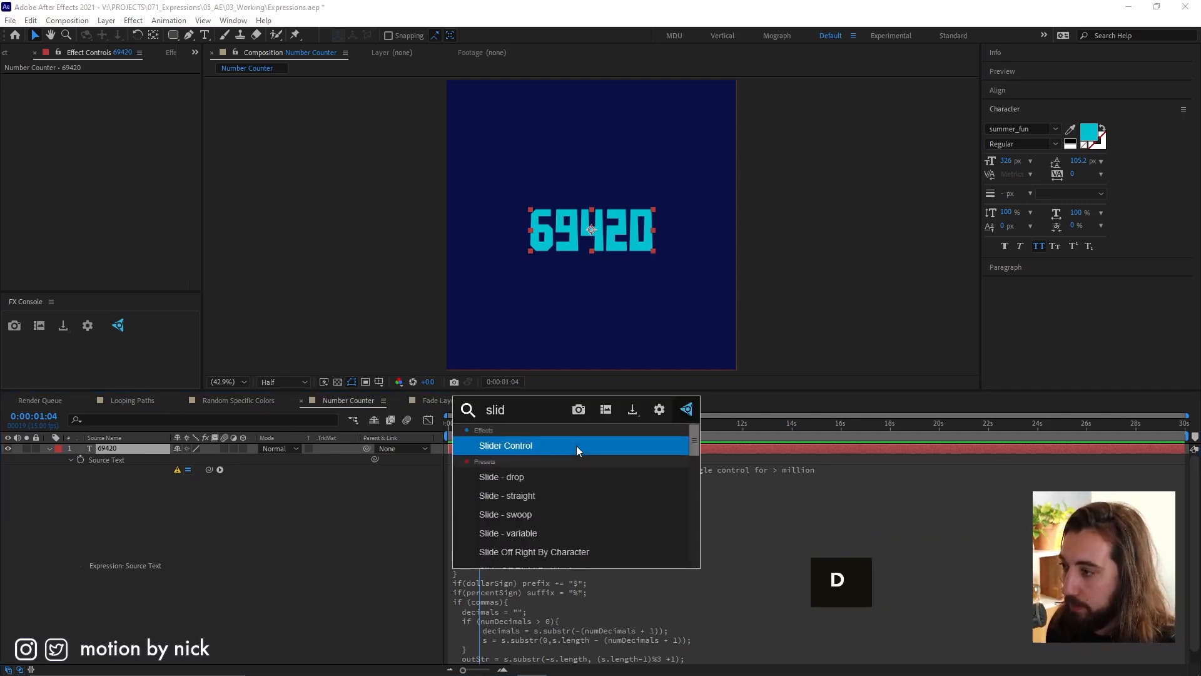
key(Return)
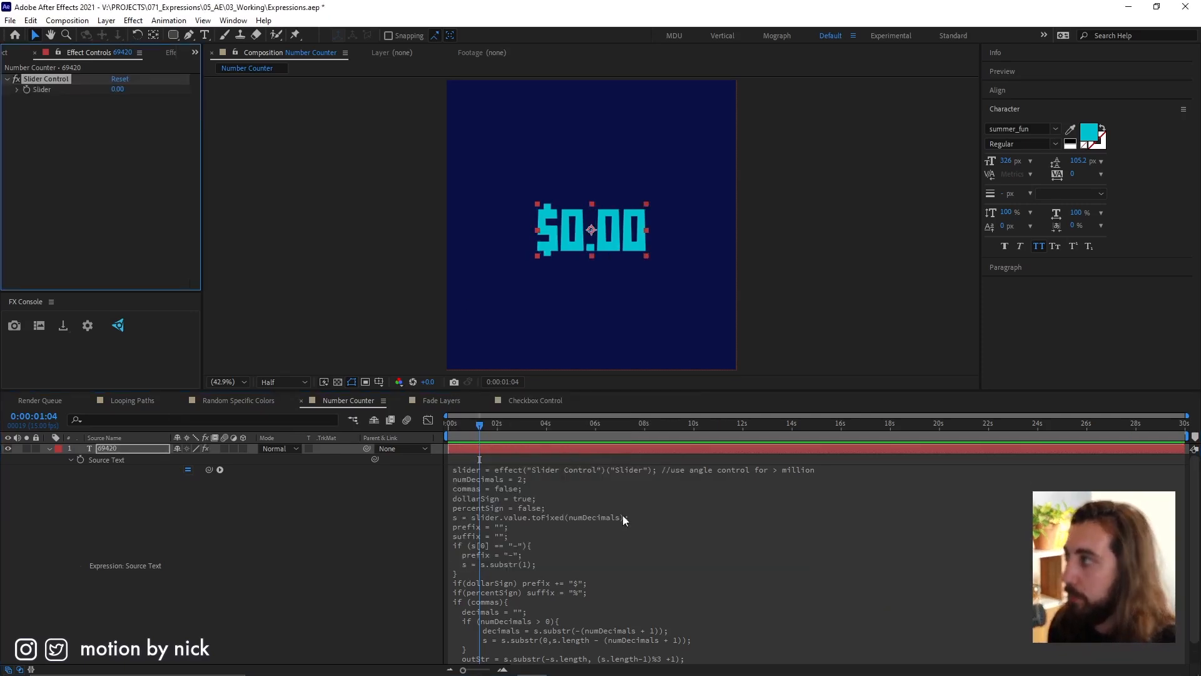
Check the expression's opening lines and set the Slider Control's value to 422.
click(528, 473)
click(524, 460)
drag(121, 90, 386, 89)
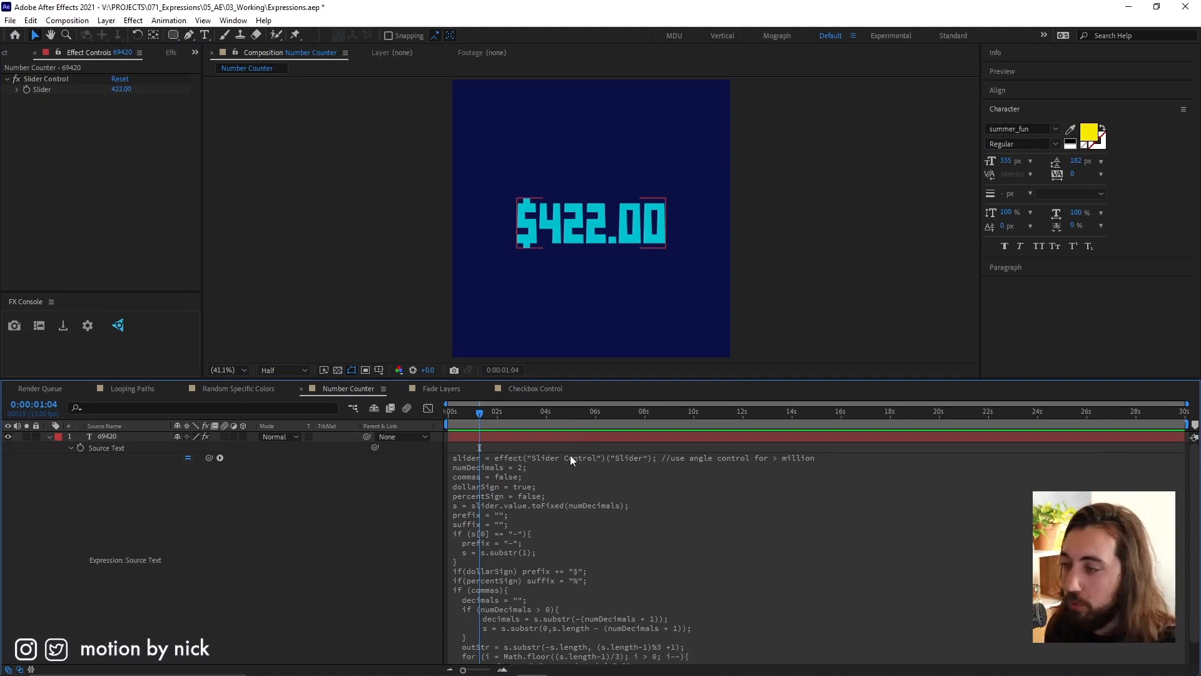
Set numDecimals to 3 in the Source Text expression and apply it.
click(550, 492)
click(532, 467)
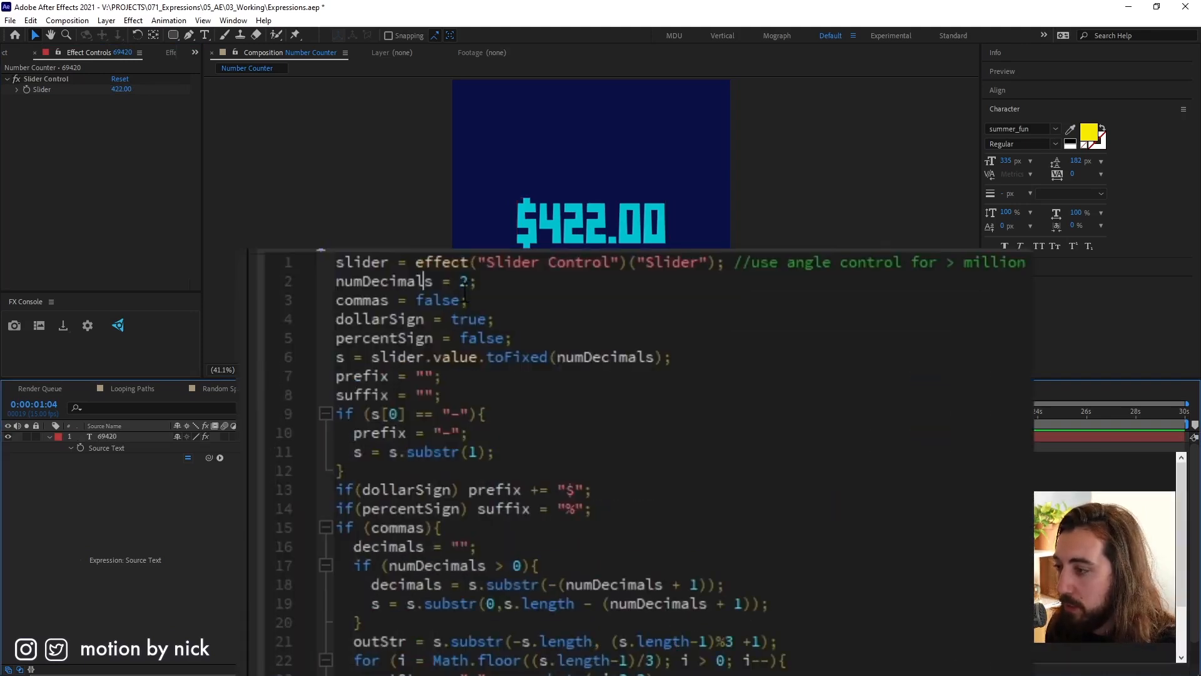
key(BackSpace)
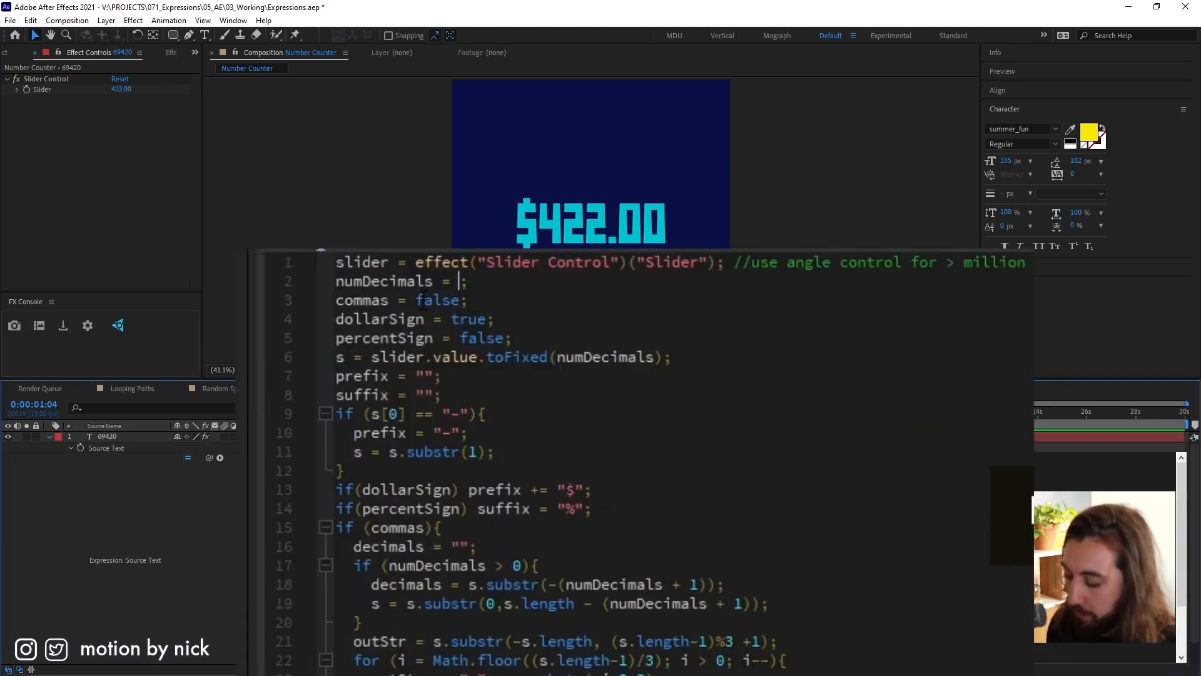
text(3)
click(646, 209)
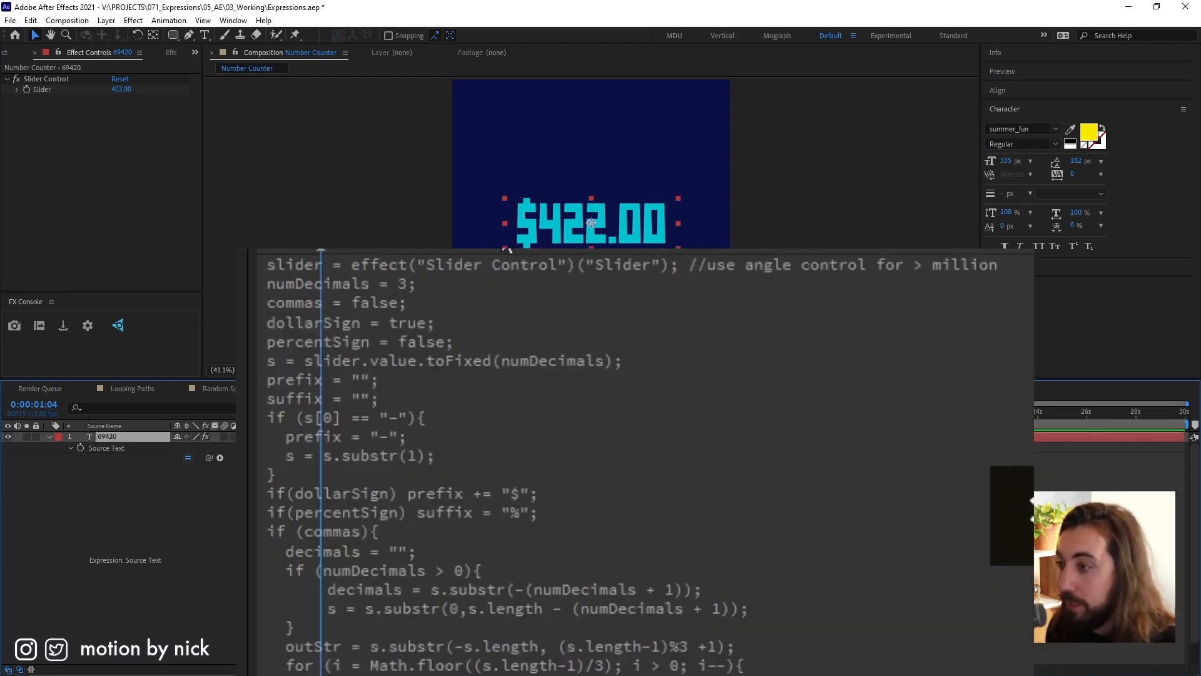
Set commas to true in the Source Text expression, apply it, and raise the Slider value to 1702.
click(376, 290)
click(406, 295)
double_click(435, 301)
text(true)
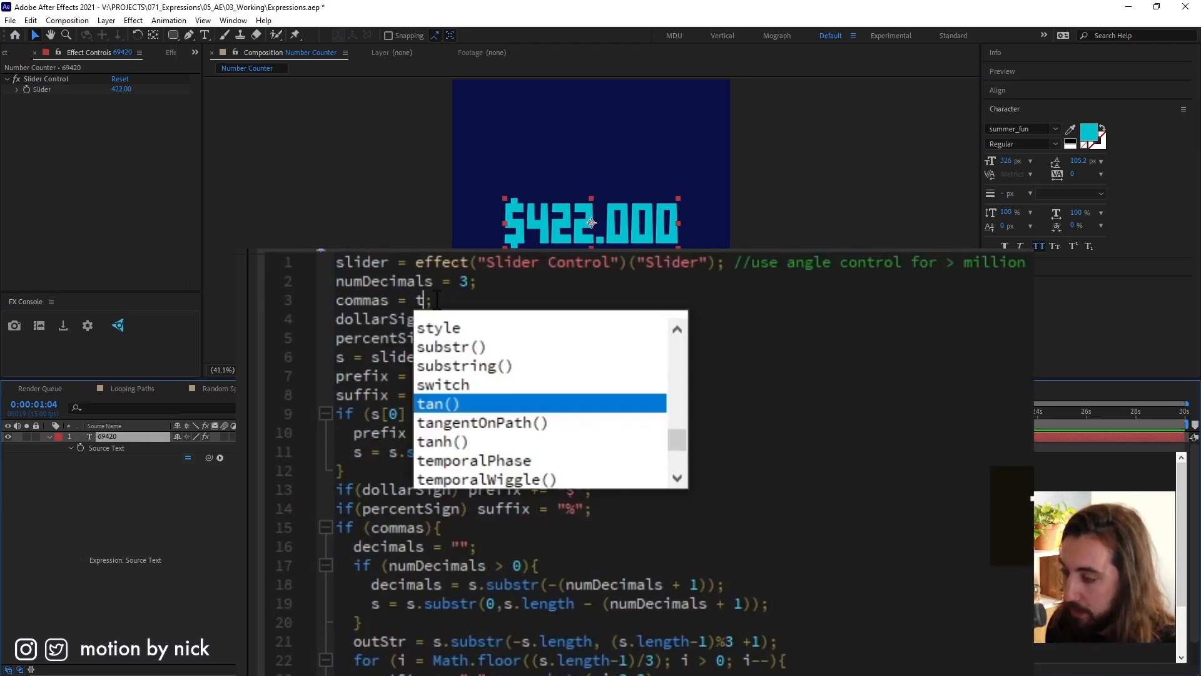
key(Escape)
click(487, 240)
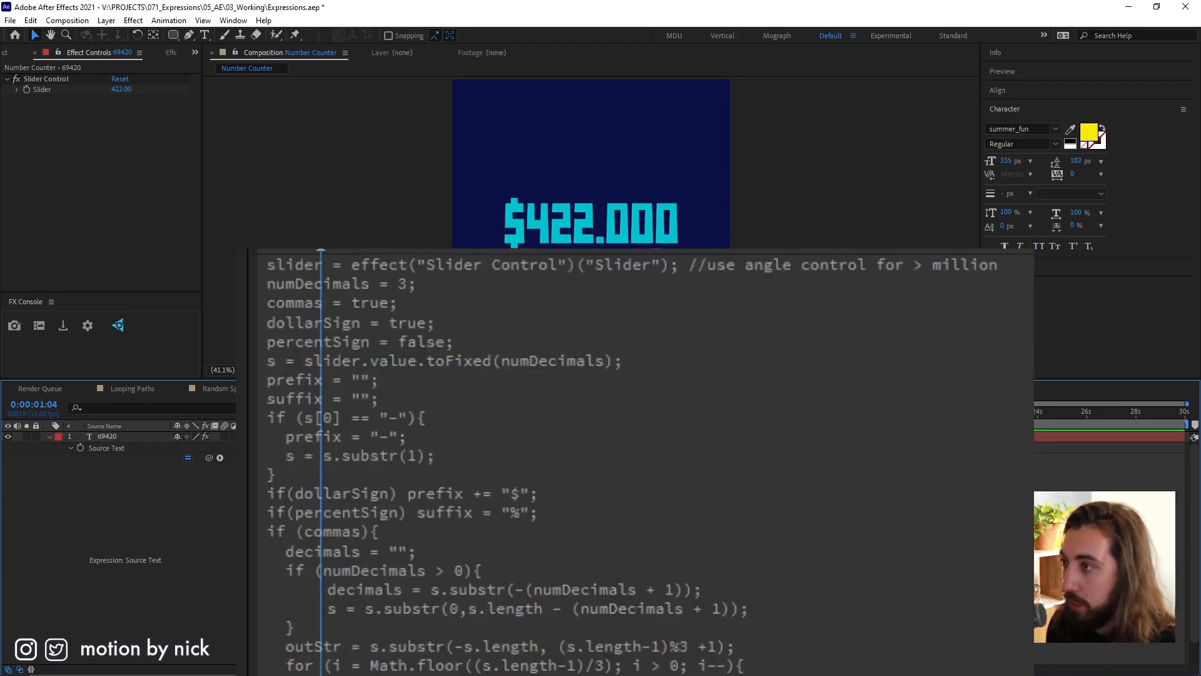
drag(122, 89, 248, 89)
Set percentSign to true in the Source Text expression and apply it.
click(418, 343)
click(477, 319)
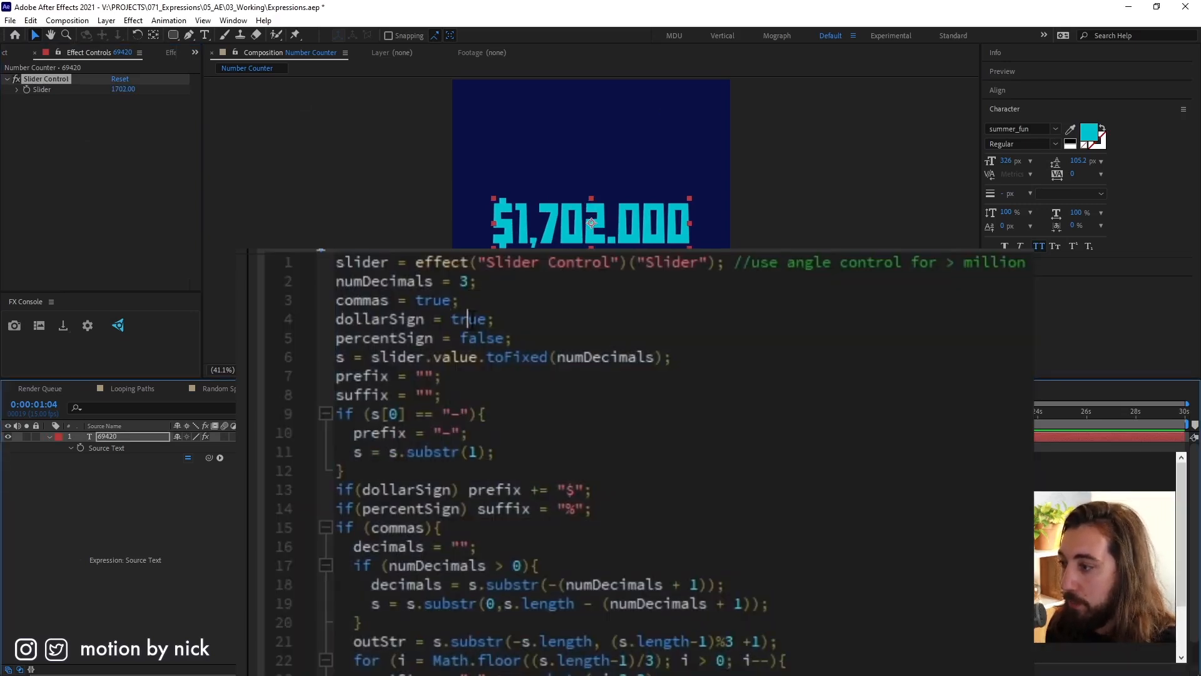
double_click(477, 319)
double_click(499, 337)
text(true)
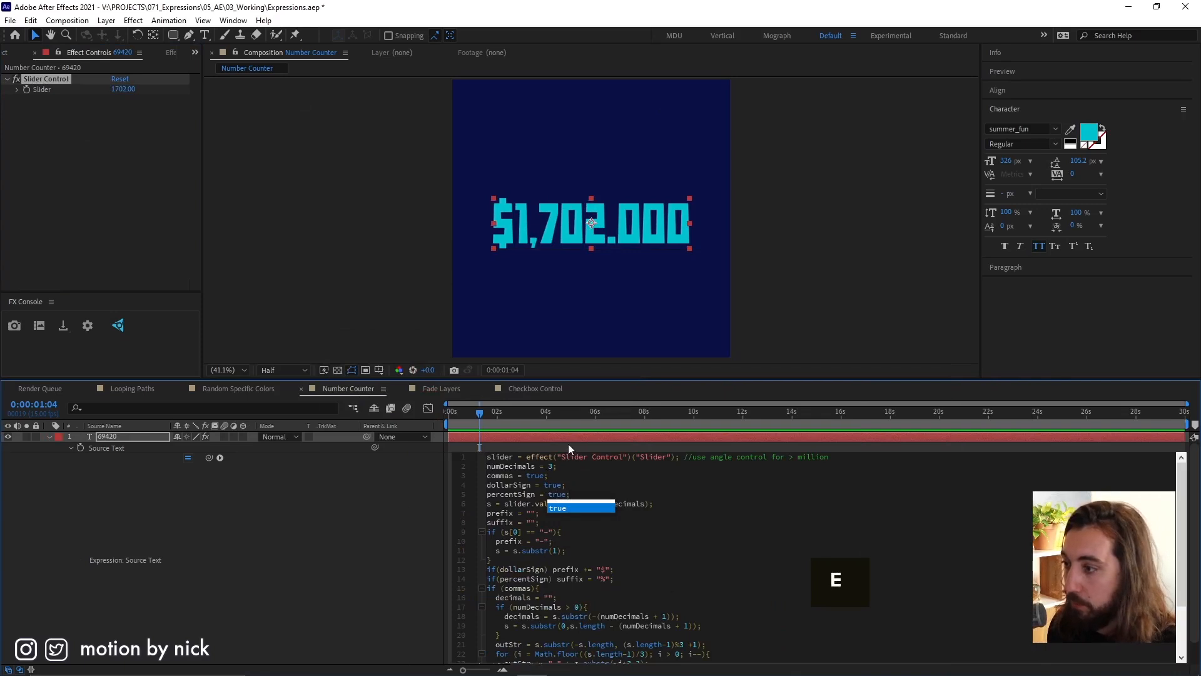
click(571, 444)
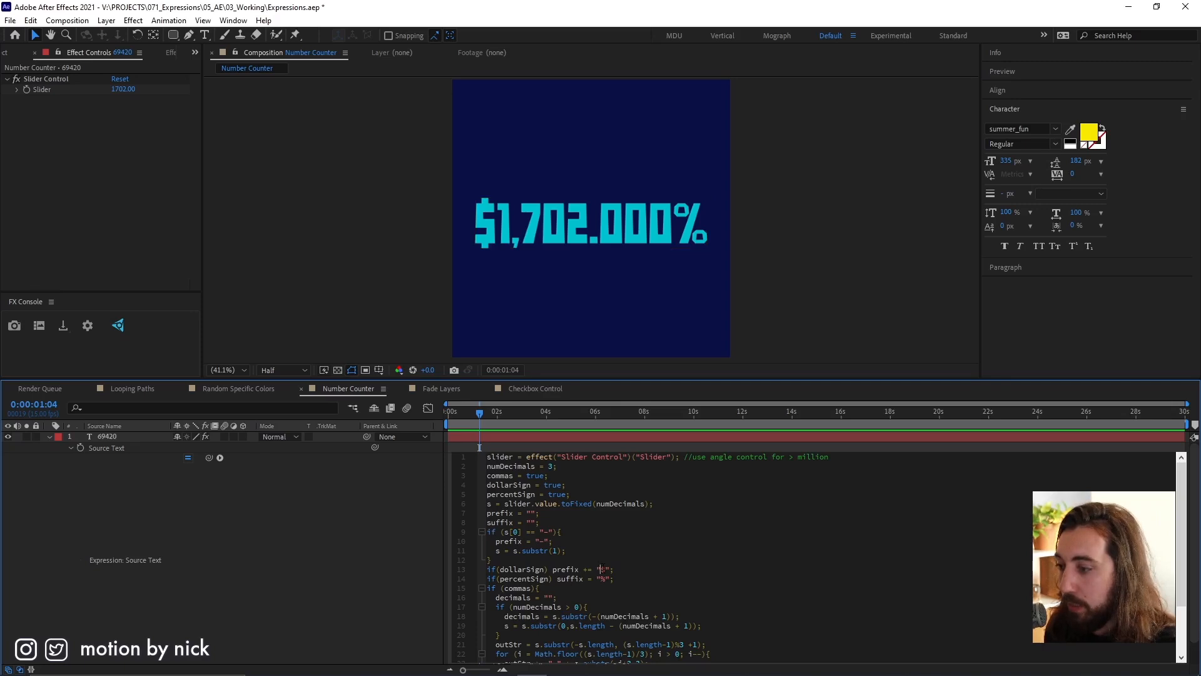
Replace the dollar sign prefix with "*" and the percent suffix with "=" in the Source Text expression.
key(shift)
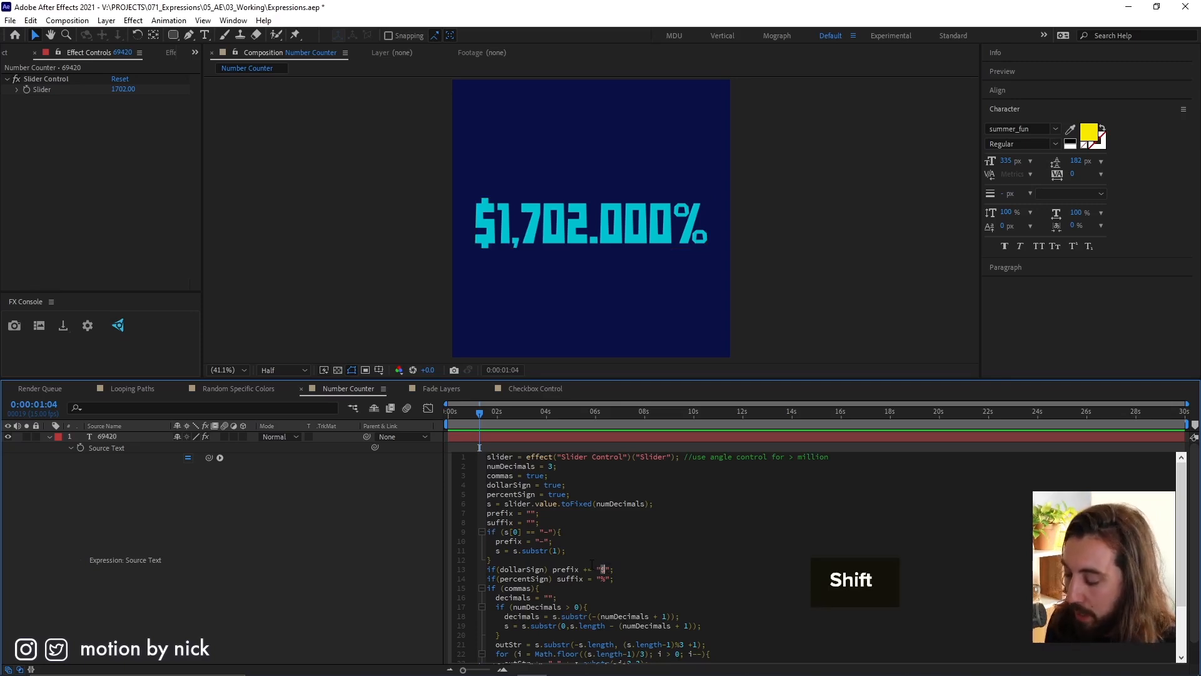
text(*)
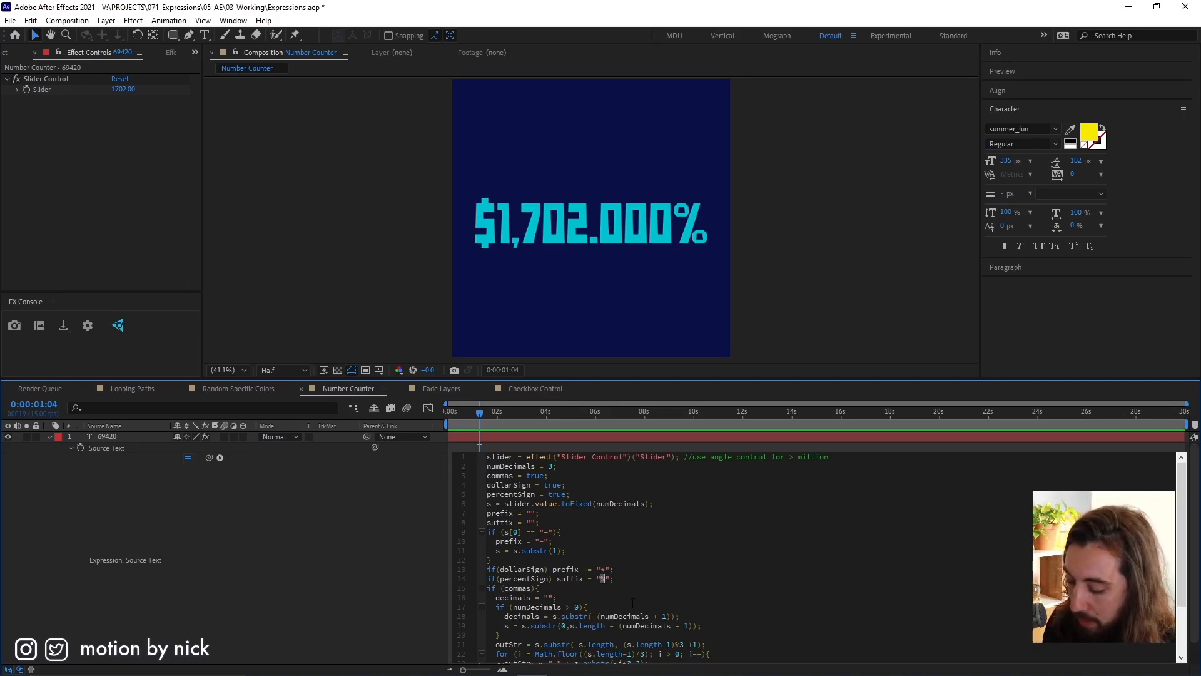
text(=)
click(583, 448)
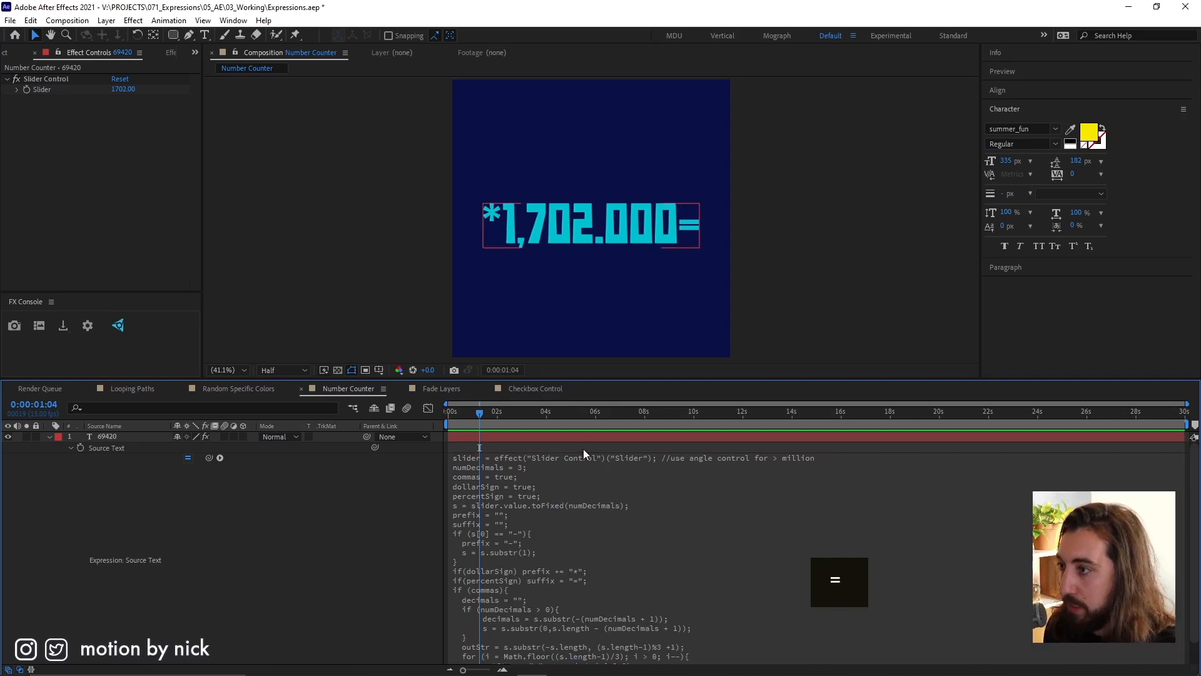
scroll(623, 604, down, 2)
scroll(624, 604, up, 2)
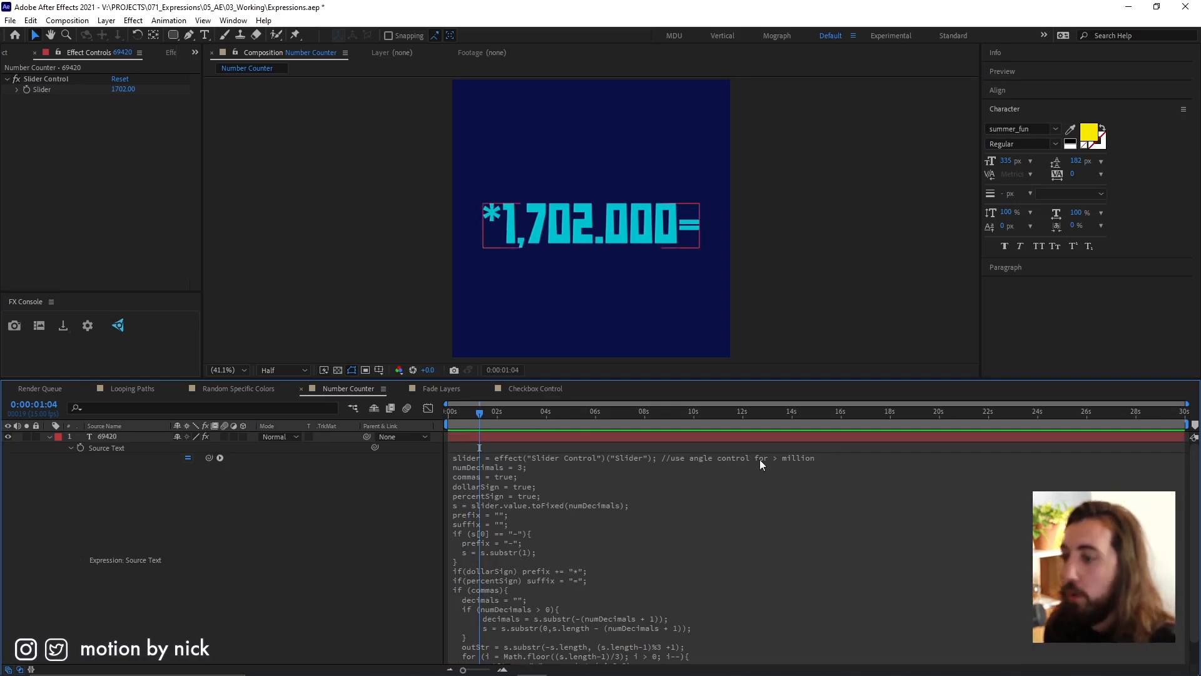
Replace the Slider Control effect on the 69420 text layer with an Angle Control.
click(692, 460)
click(493, 438)
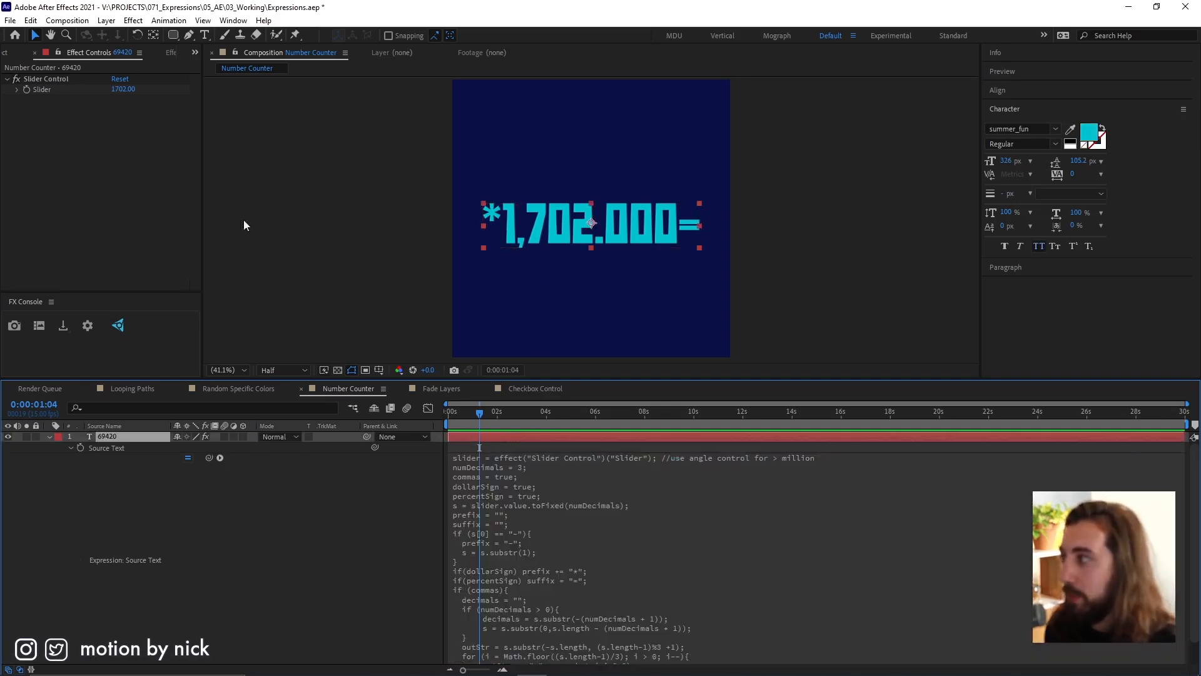
click(61, 79)
key(Delete)
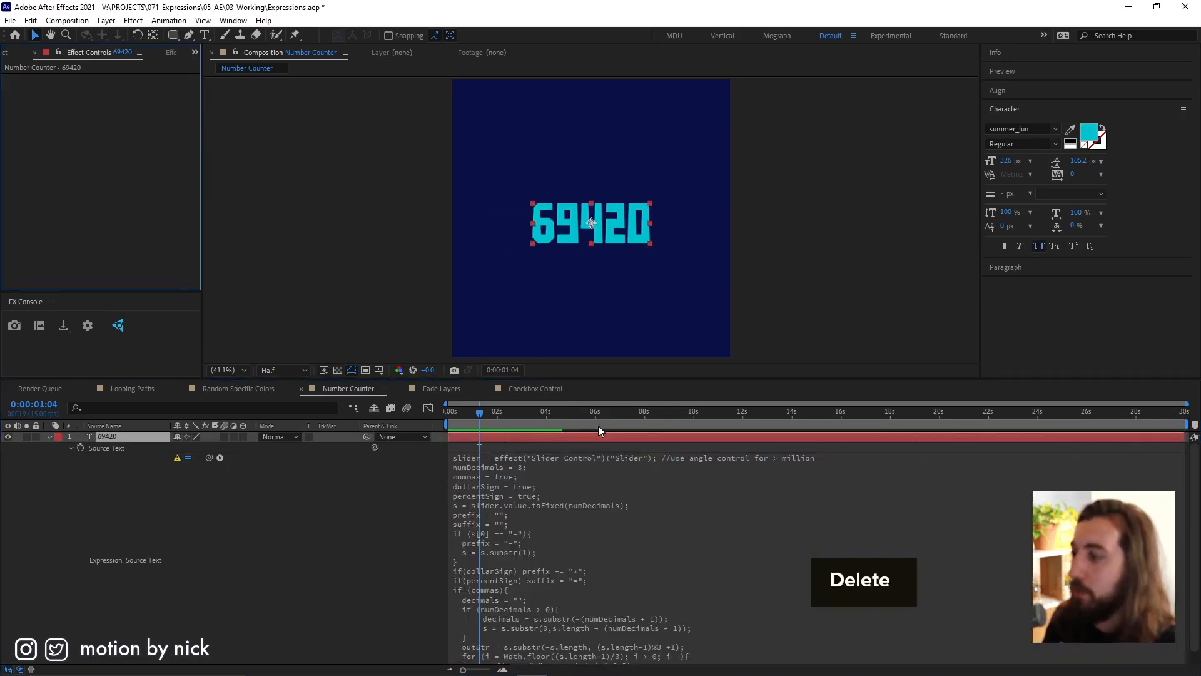
key(ctrl+space)
text(ang)
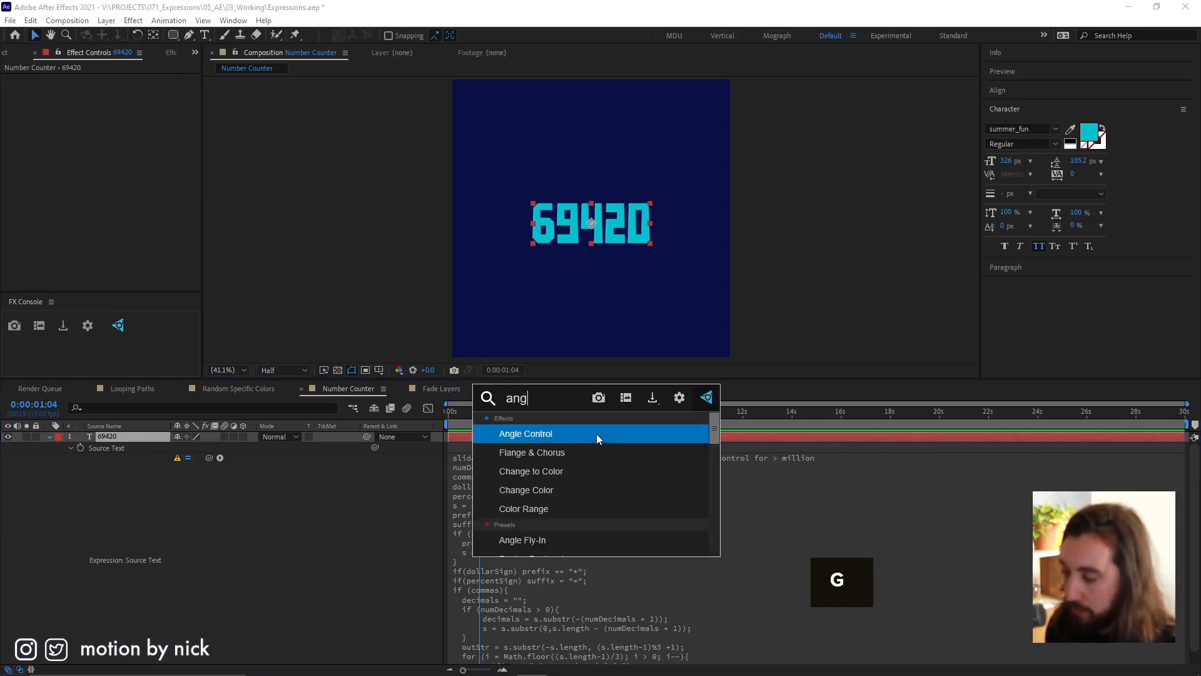
key(Return)
Link the expression's slider variable to the Angle Control's Angle, apply it, and increase the Angle value.
click(598, 464)
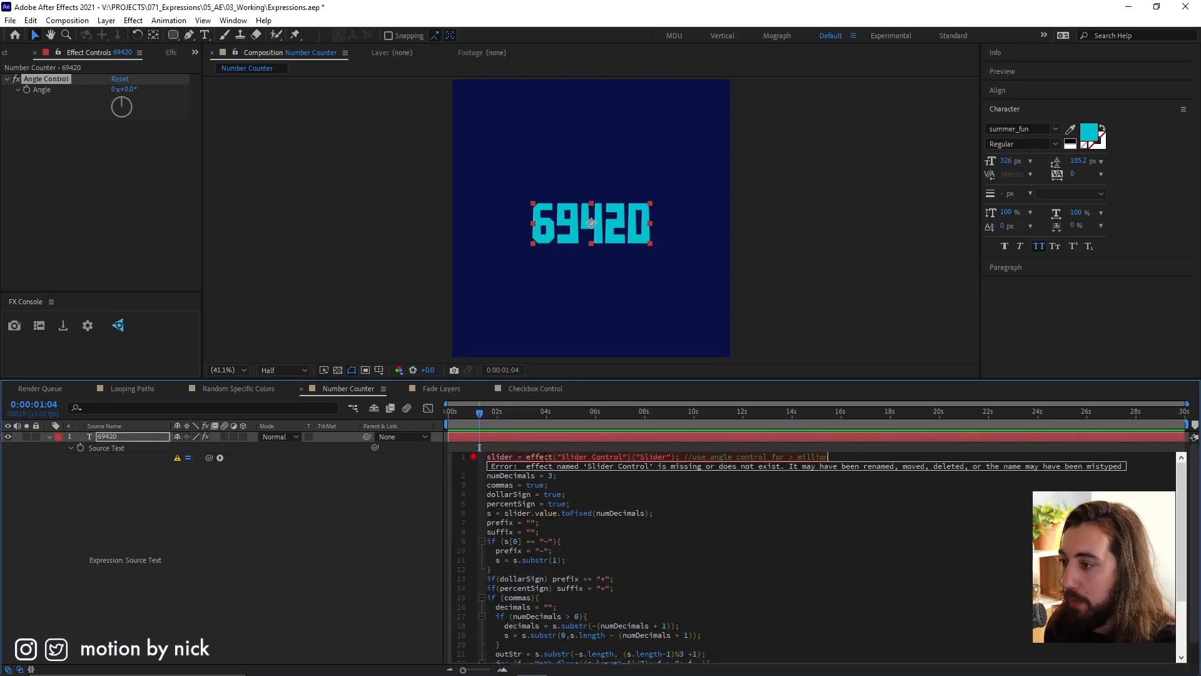
drag(526, 456, 671, 456)
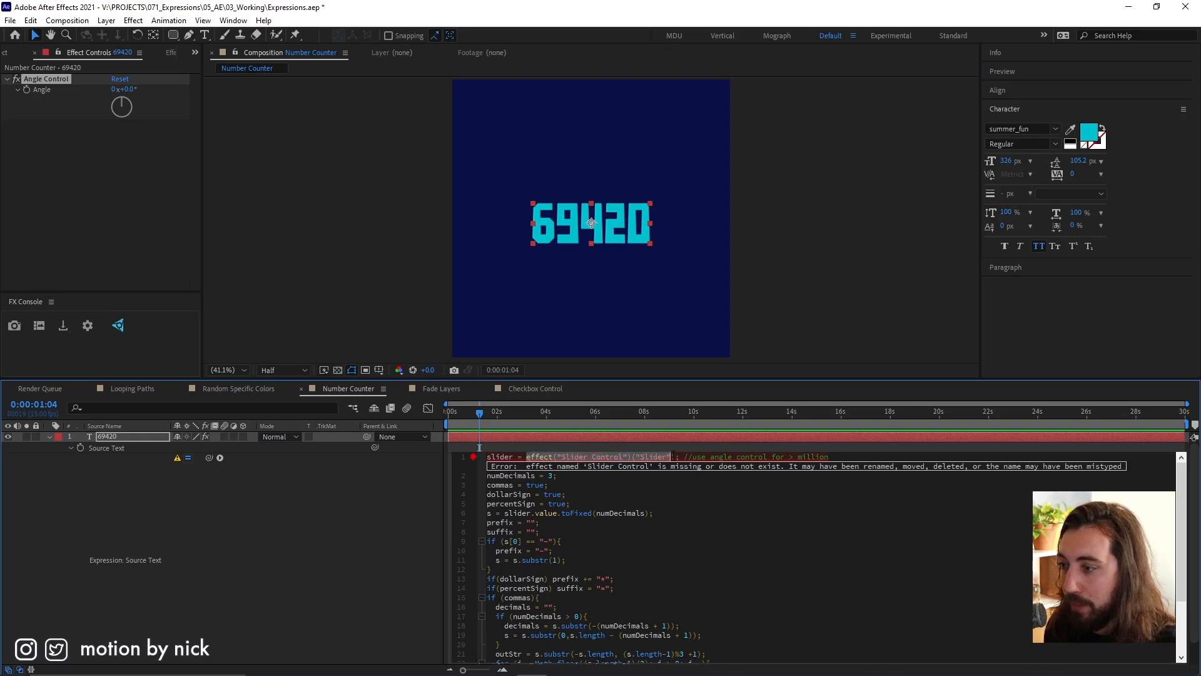
drag(210, 457, 39, 91)
click(573, 442)
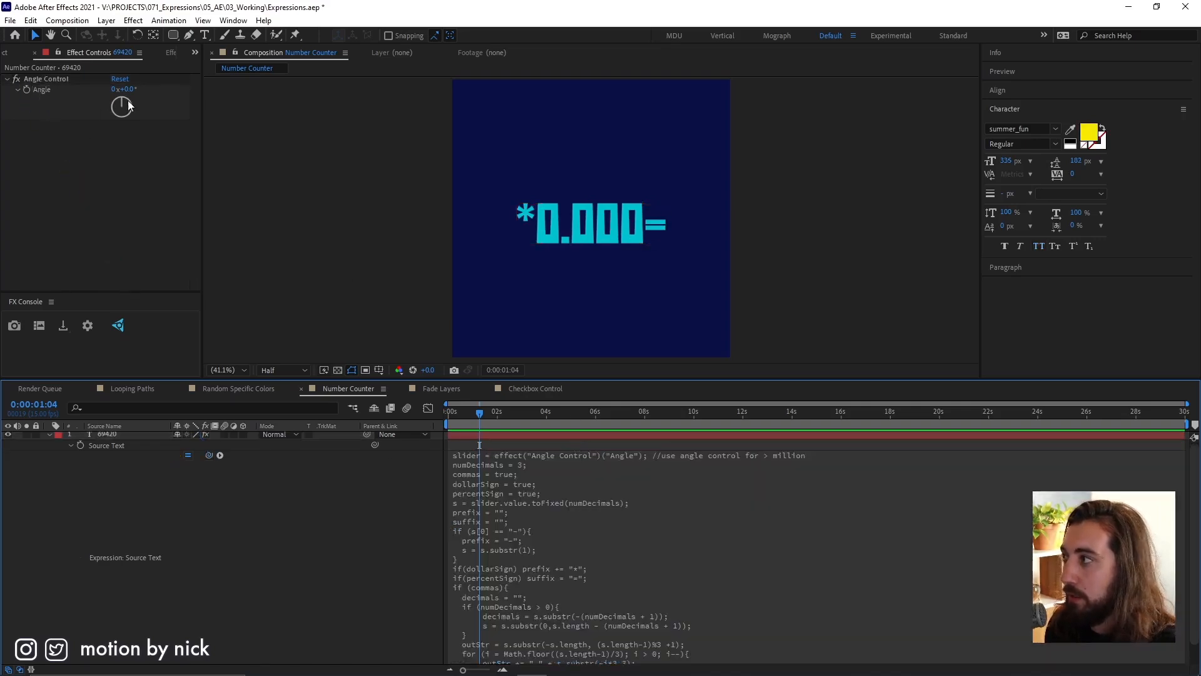
drag(119, 90, 1196, 325)
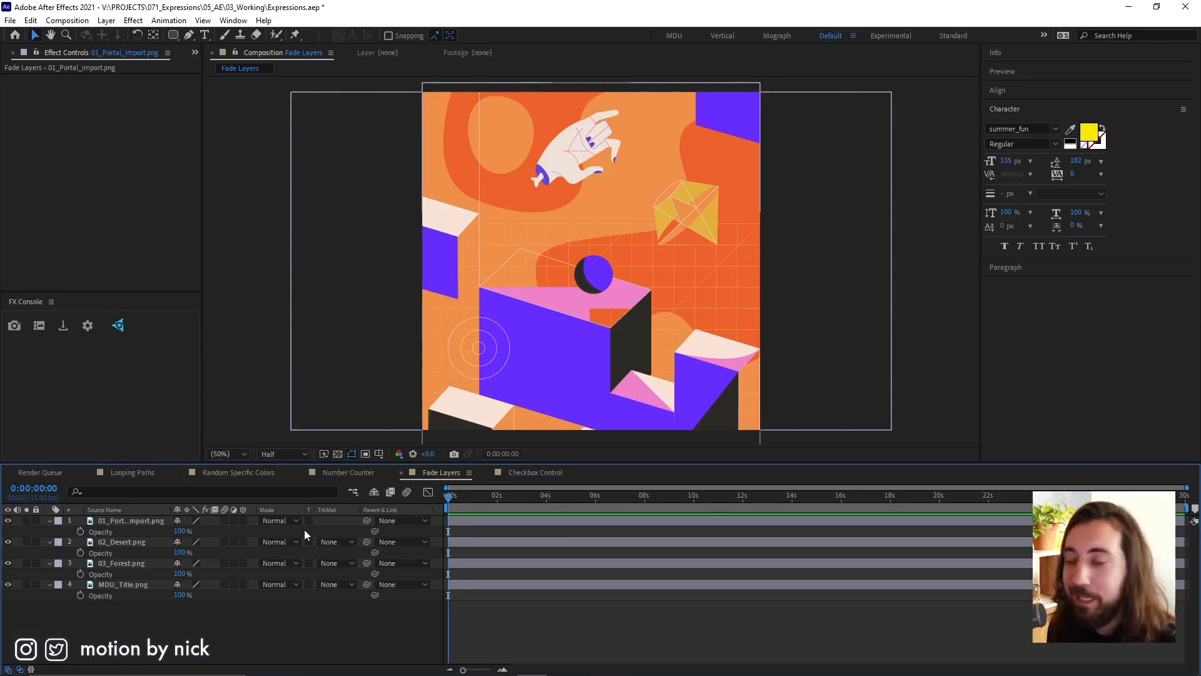
Paste the fade expression into the Opacity of 01_Portal_Import.png and solo that layer.
alt+click(80, 531)
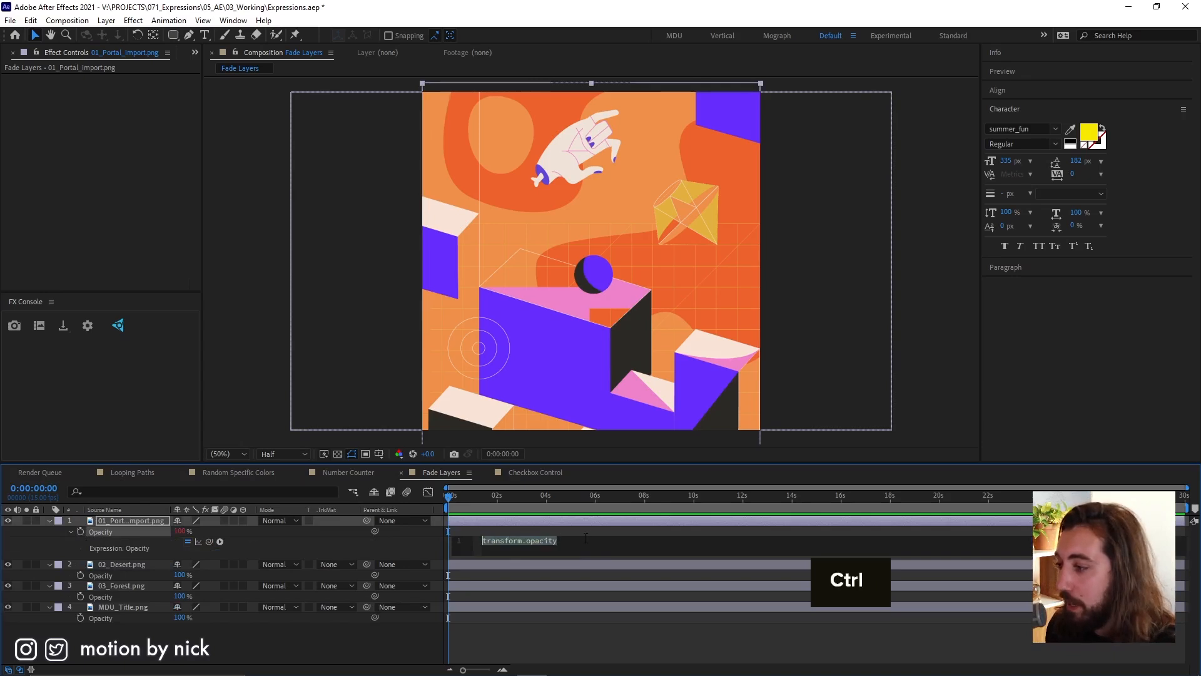
key(ctrl+v)
click(566, 530)
click(26, 520)
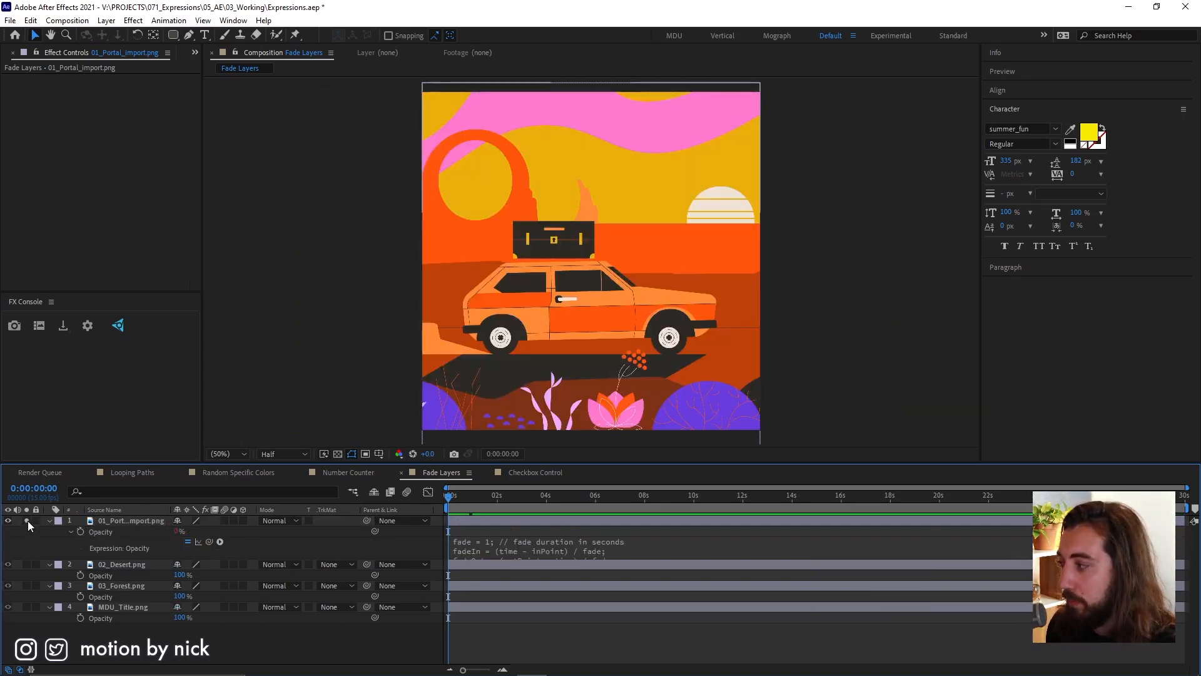
Trim the end of 01_Portal_Import.png to 0:00:03:05 and scrub through its fade.
drag(451, 497, 536, 513)
click(537, 518)
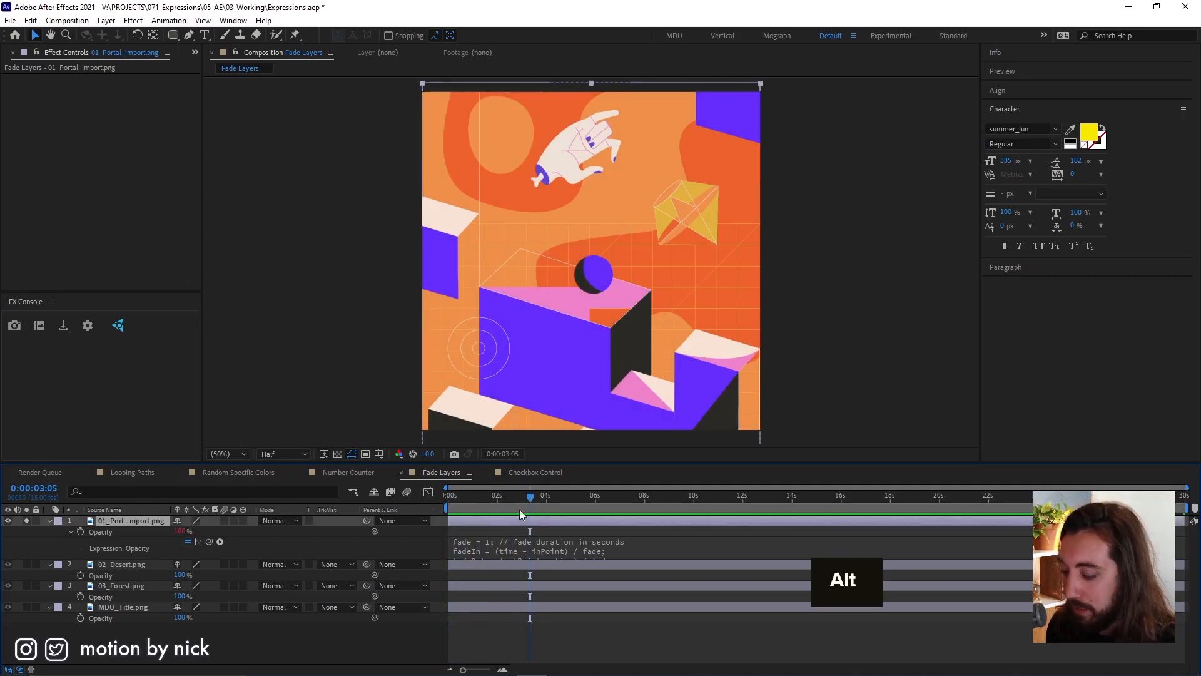
key(alt+bracketright)
click(547, 622)
mouse_move(506, 507)
mouse_down()
mouse_move(491, 508)
mouse_move(529, 511)
mouse_up()
key(shift)
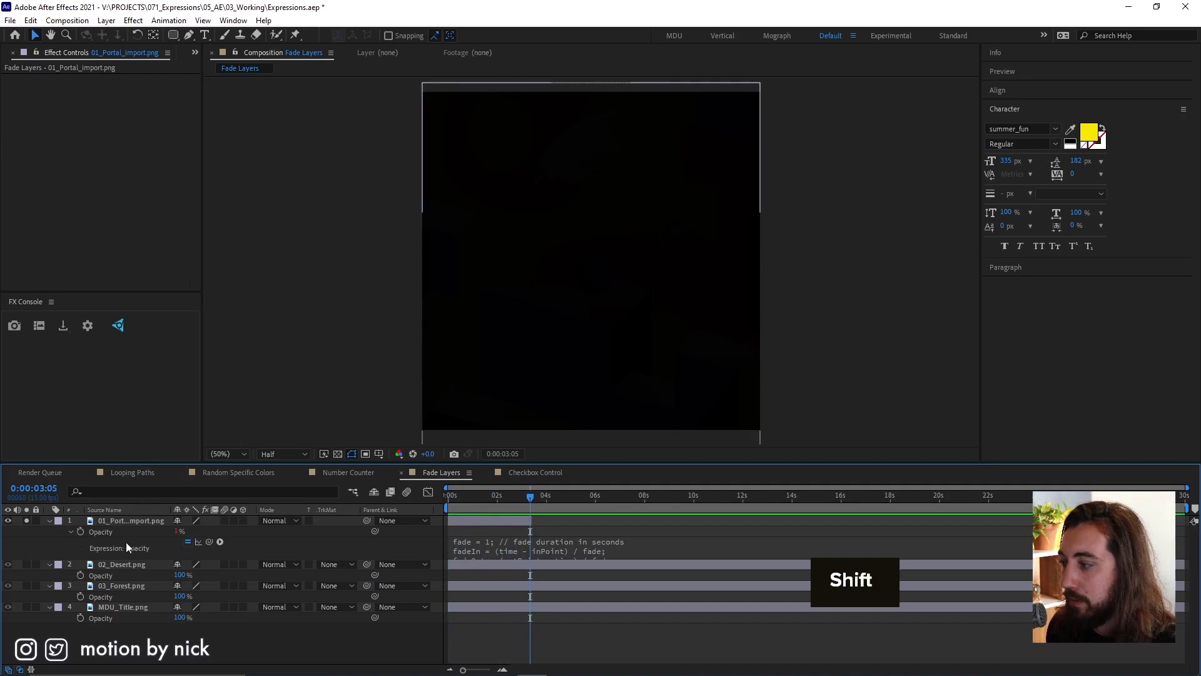
Copy the portal layer's Opacity expression, unsolo the layer, and trim the other three image layers to end at 0:00:03:05.
right_click(124, 547)
click(181, 485)
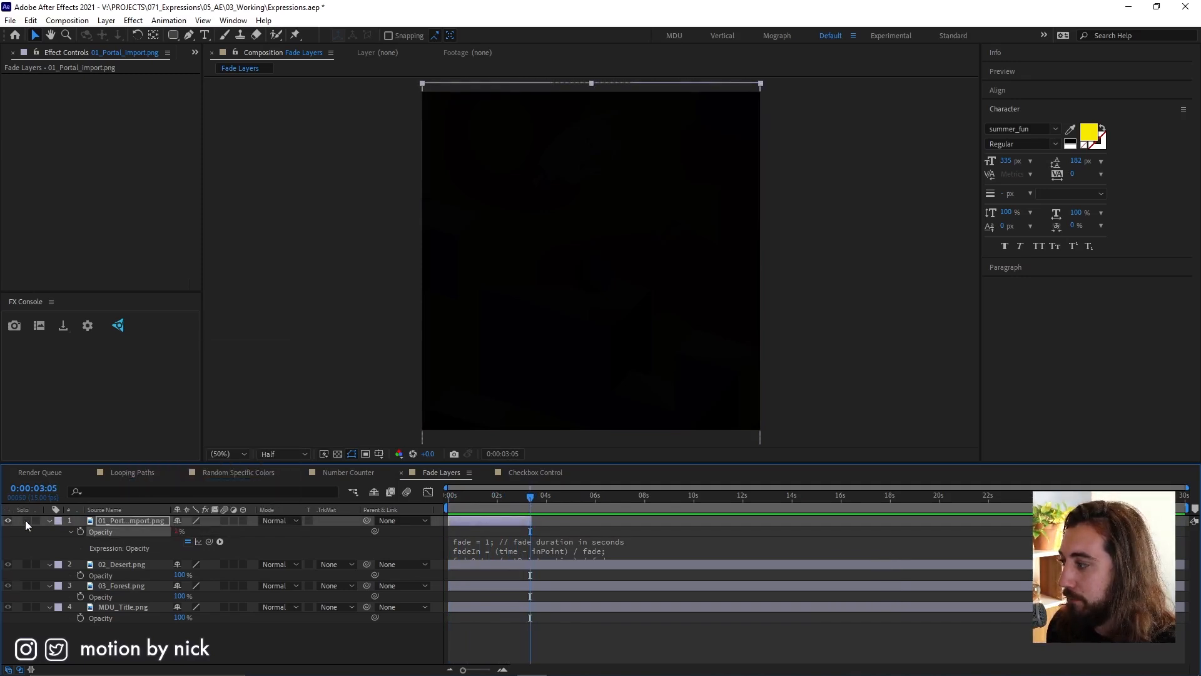
click(495, 565)
shift+click(515, 605)
key(alt+bracketright)
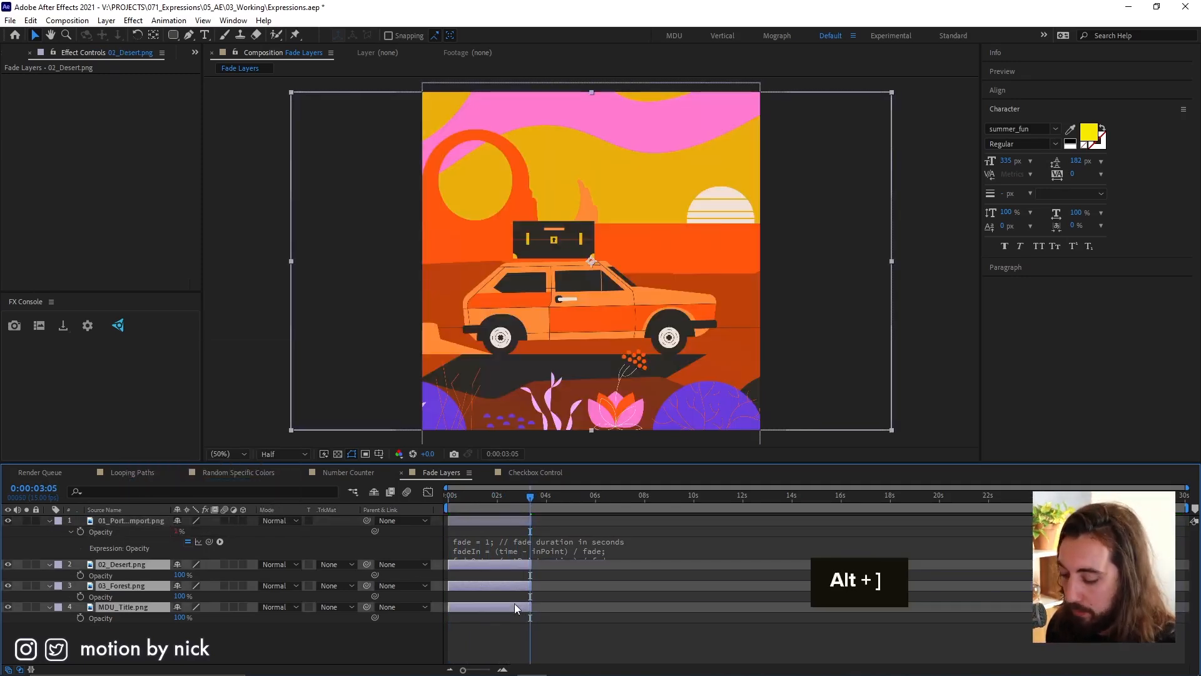
Sequence all four image layers from the composition start with a 10-frame overlap and no transition, and preview the result.
drag(452, 506, 485, 513)
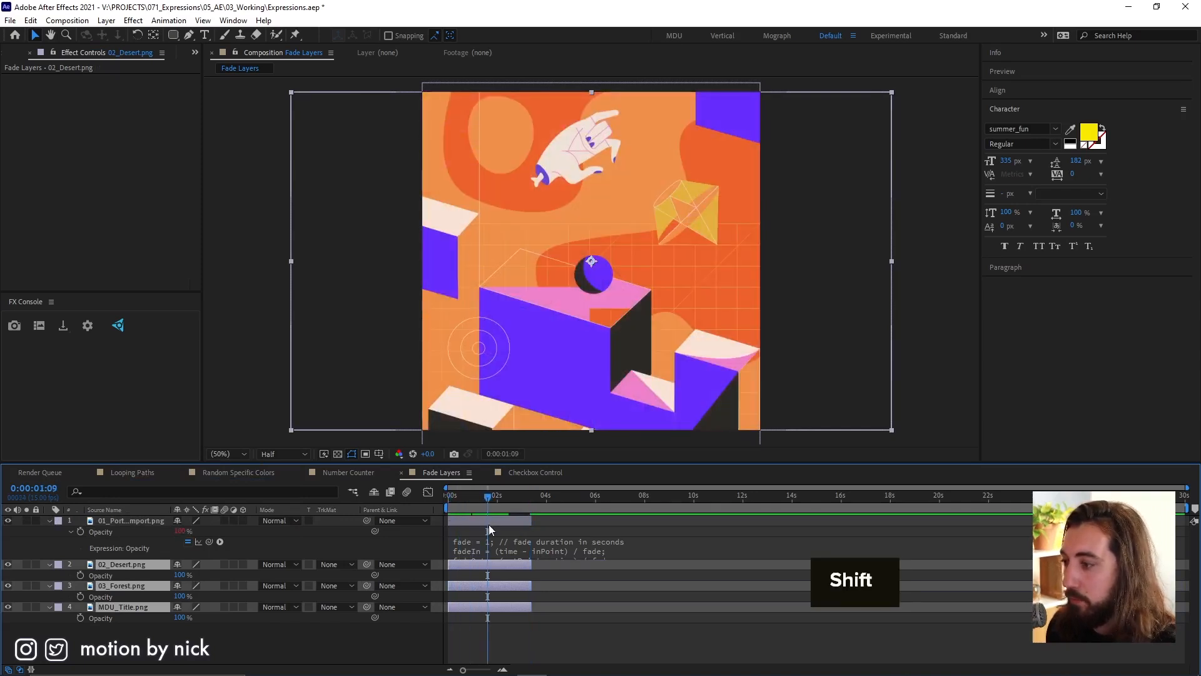
click(491, 523)
key(Home)
shift+click(494, 607)
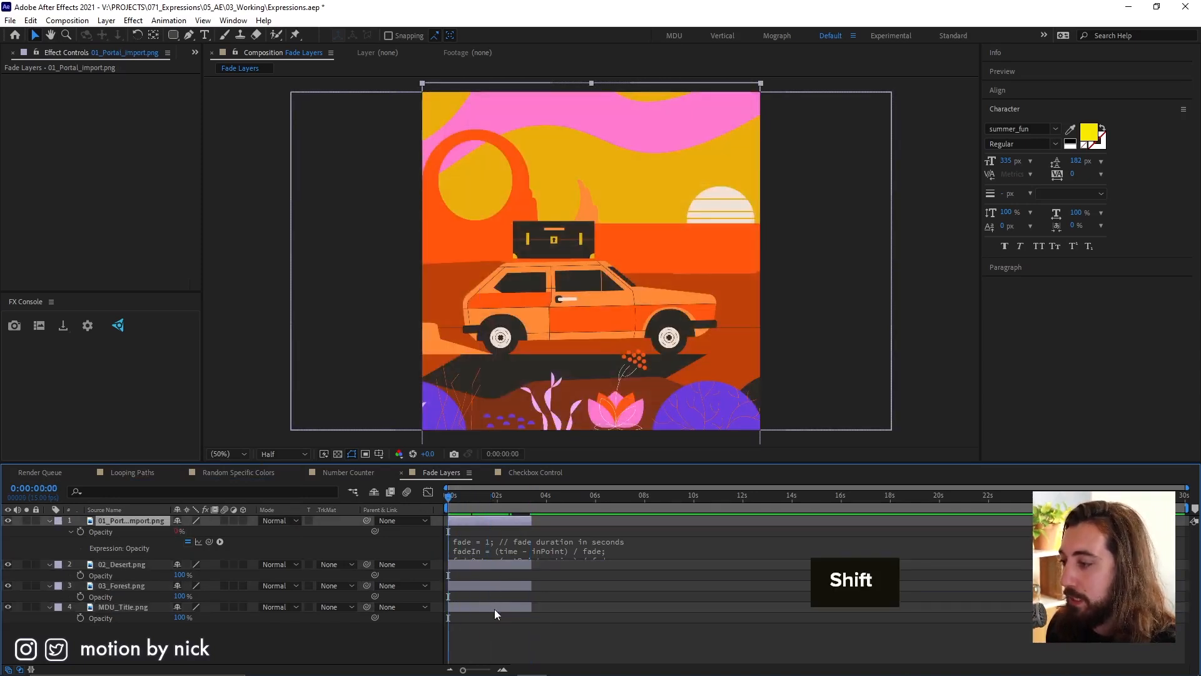
right_click(490, 521)
mouse_move(566, 361)
click(727, 470)
click(1041, 438)
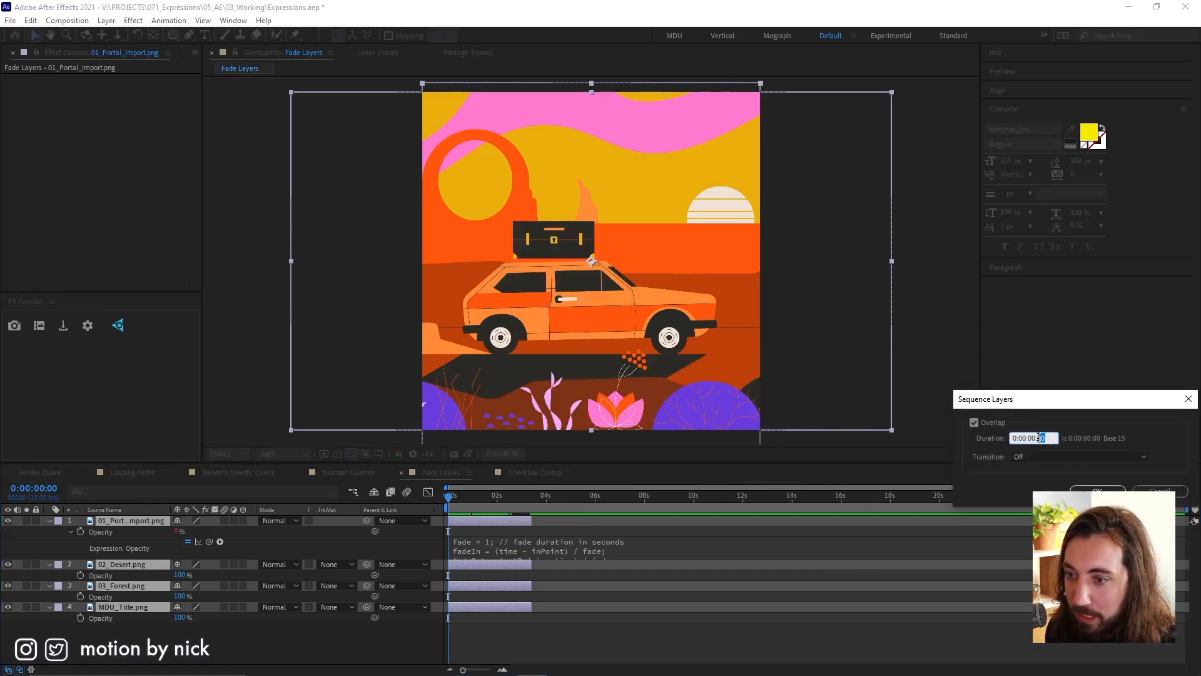
text(10)
key(Return)
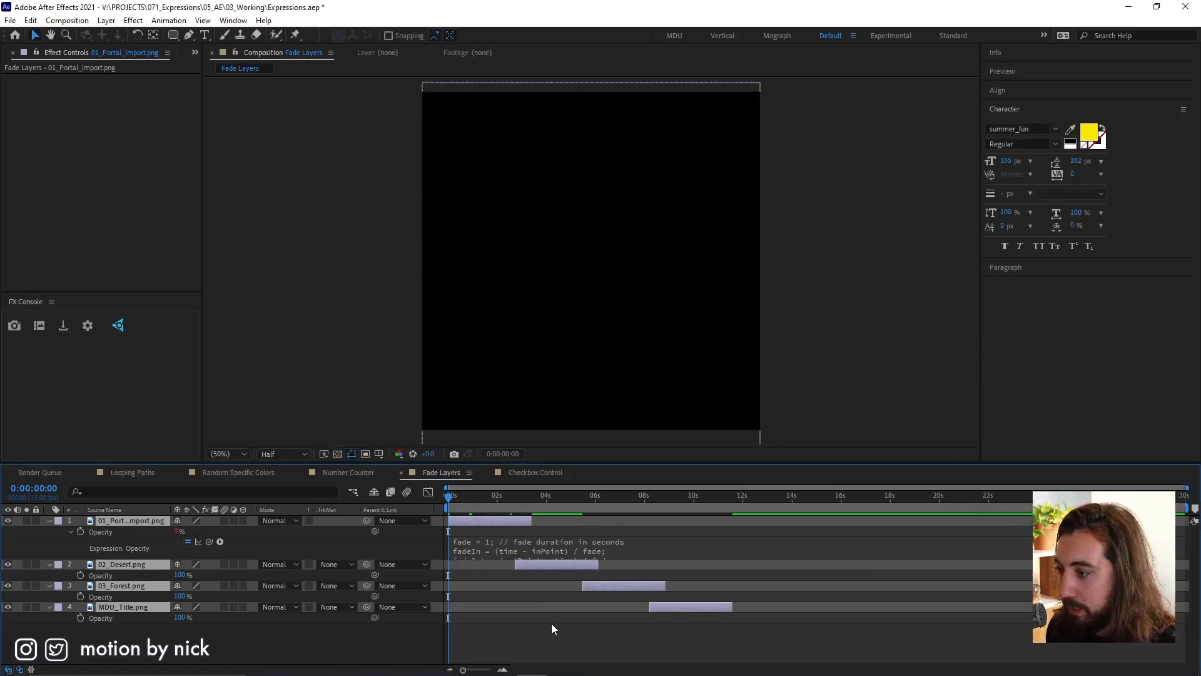
key(space)
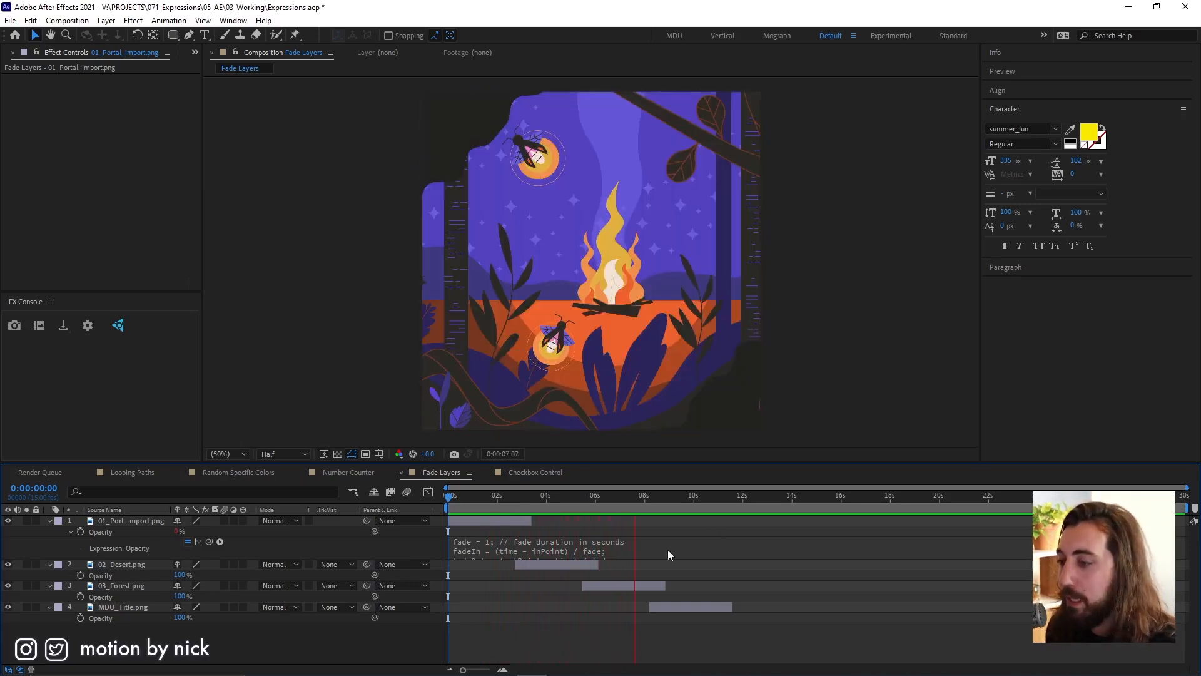
key(space)
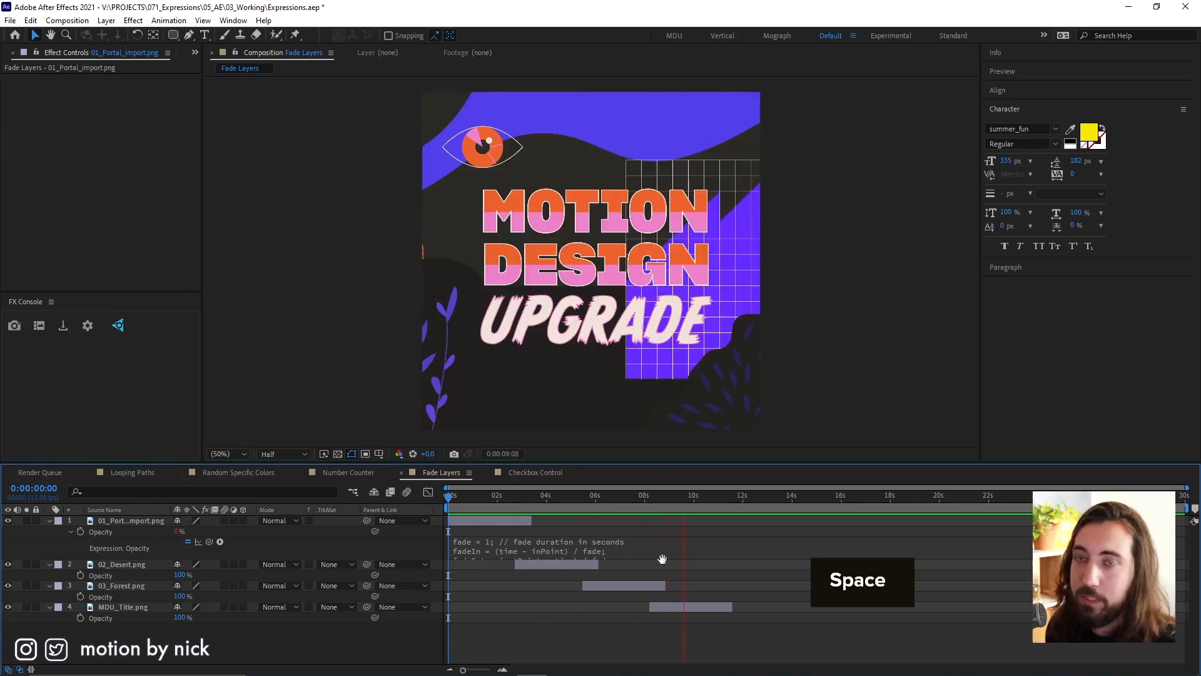
Copy only the portal layer's Opacity expression to 02_Desert, 03_Forest and MDU_Title, and scrub through the crossfades.
right_click(103, 530)
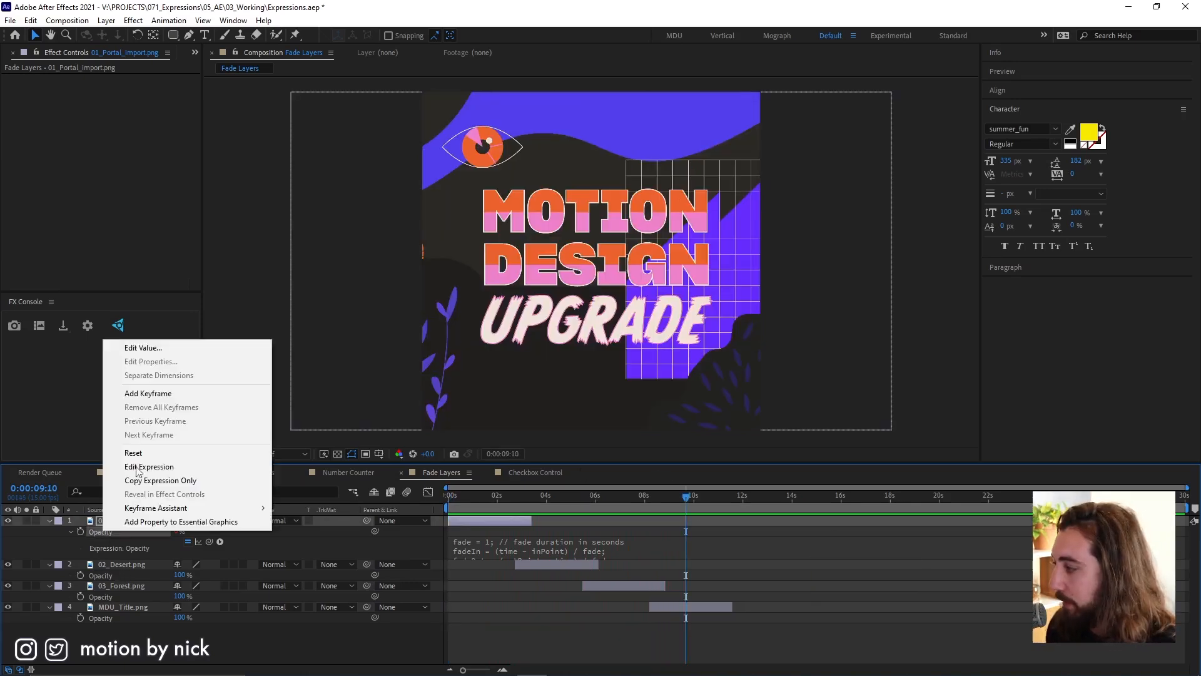
click(170, 480)
click(120, 565)
shift+click(119, 607)
right_click(122, 584)
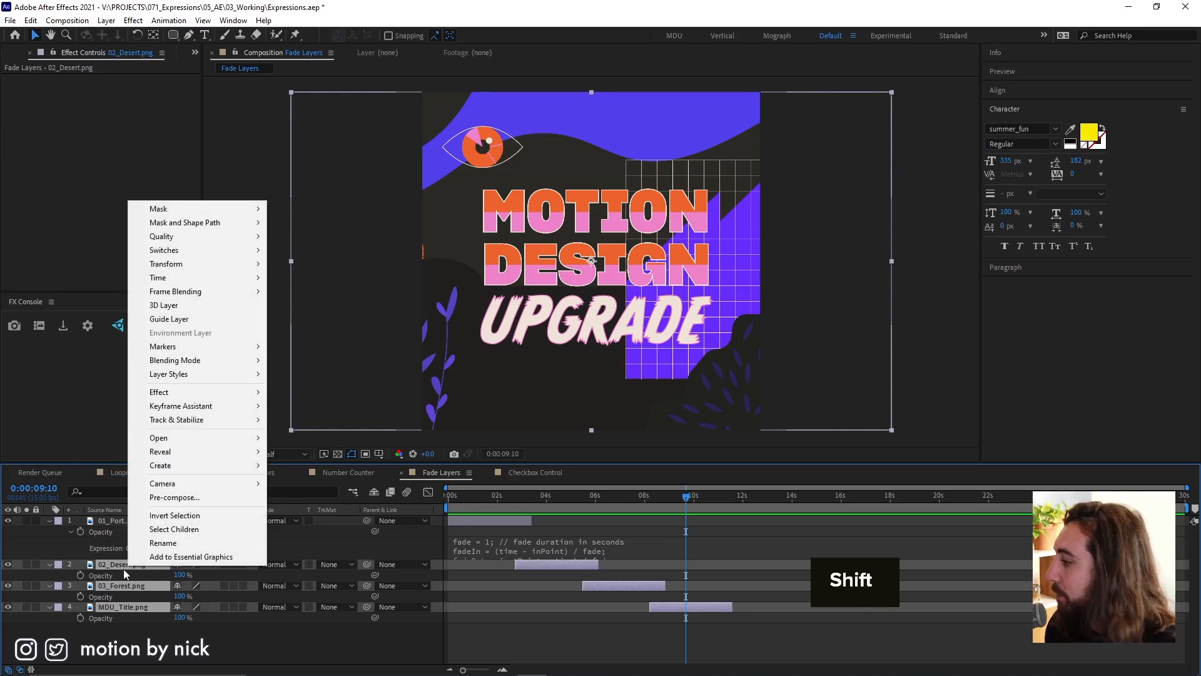
key(Escape)
key(ctrl+v)
drag(557, 501, 673, 510)
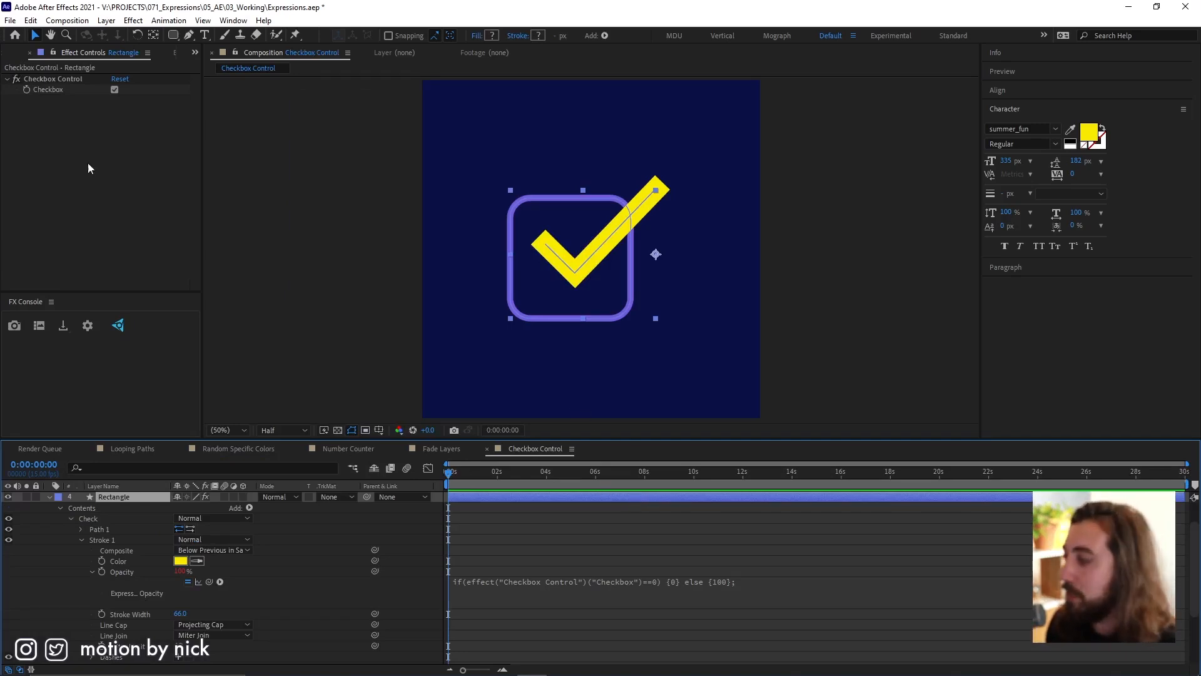
In the Checkbox Control composition, turn off the Rectangle layer's Checkbox and preview the hand and check mark animation.
click(76, 79)
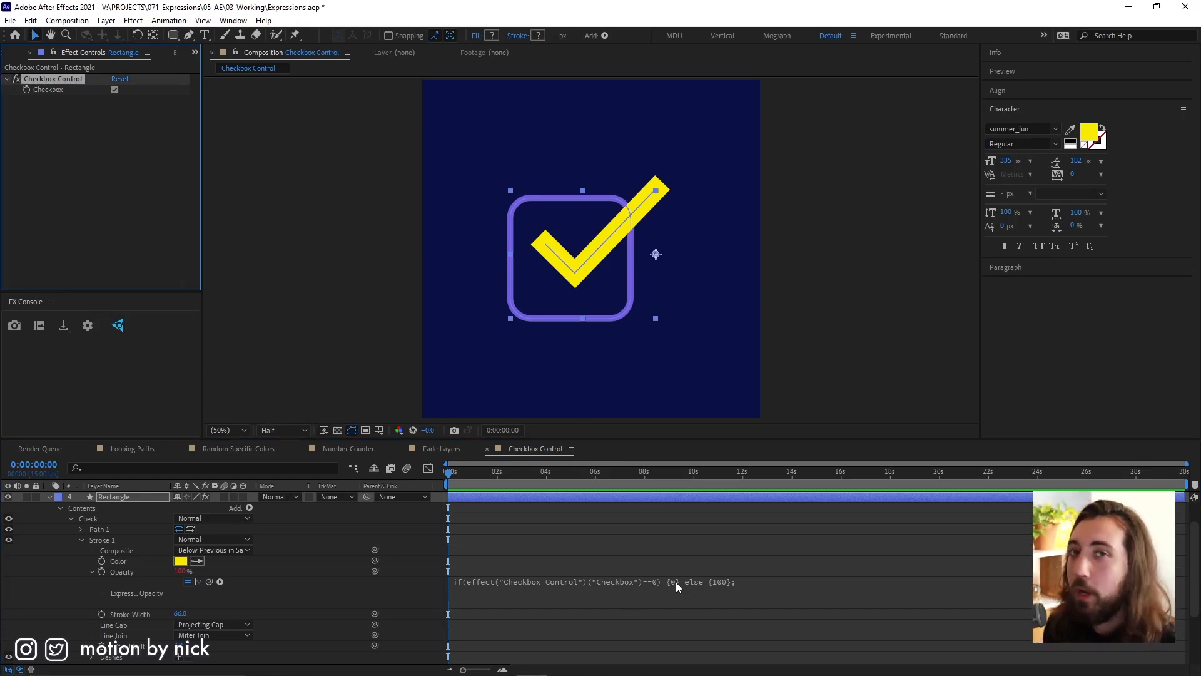
click(115, 90)
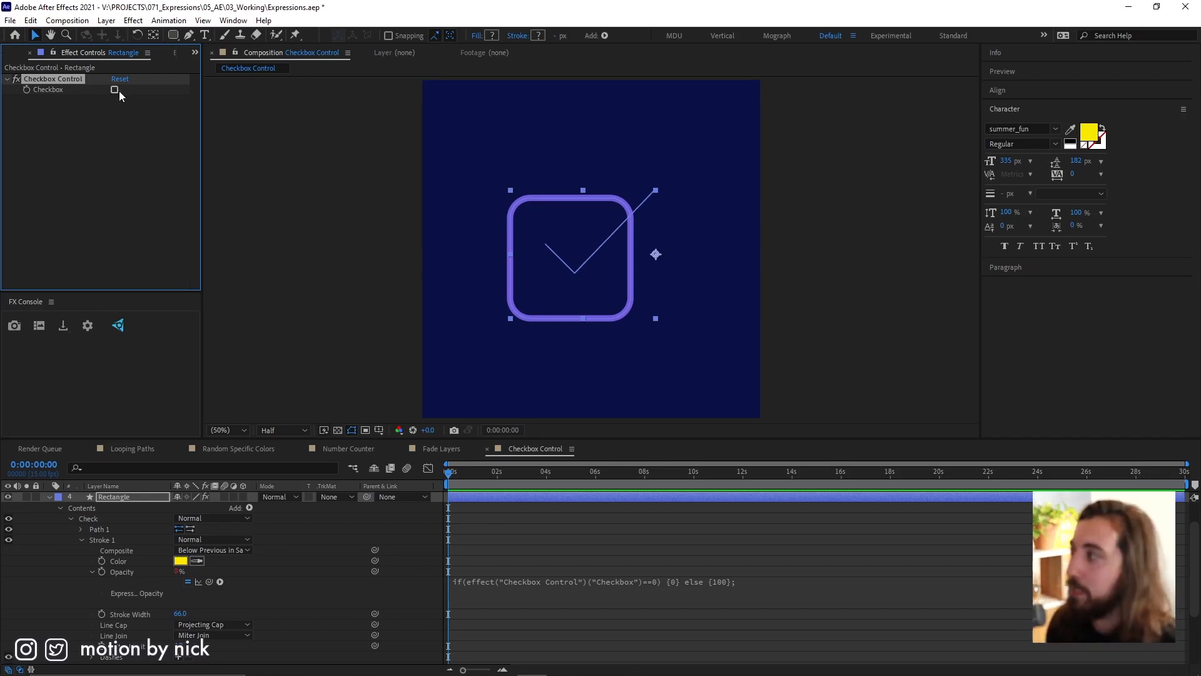
scroll(123, 570, up, 3)
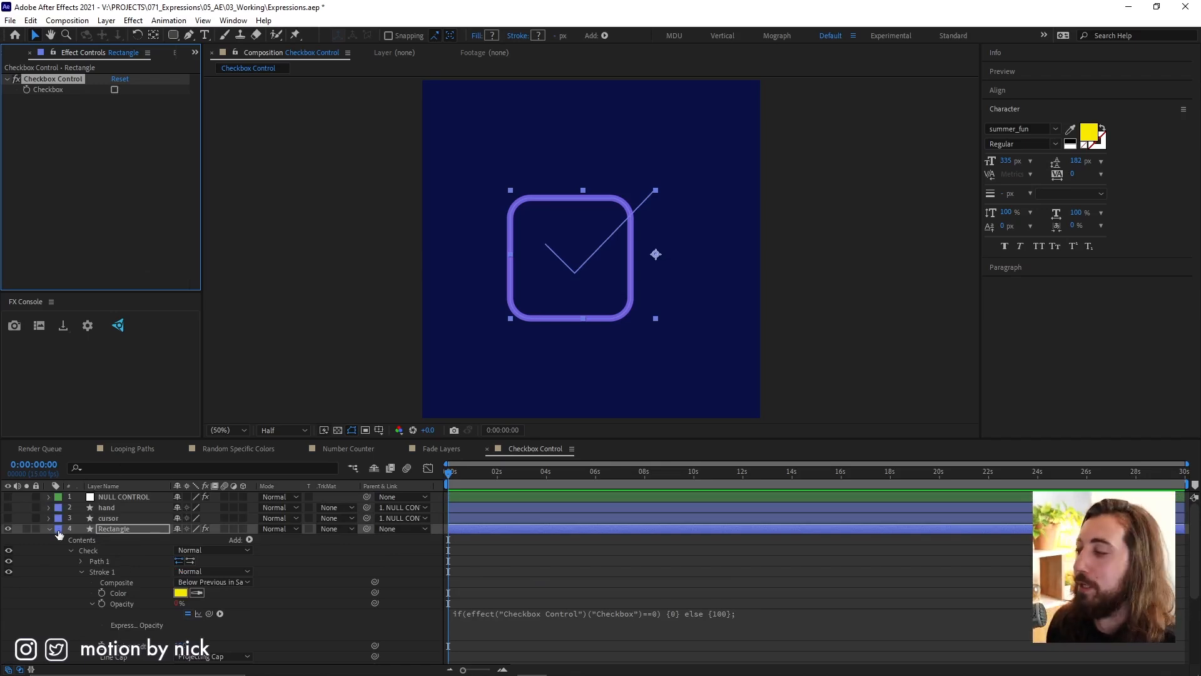
key(space)
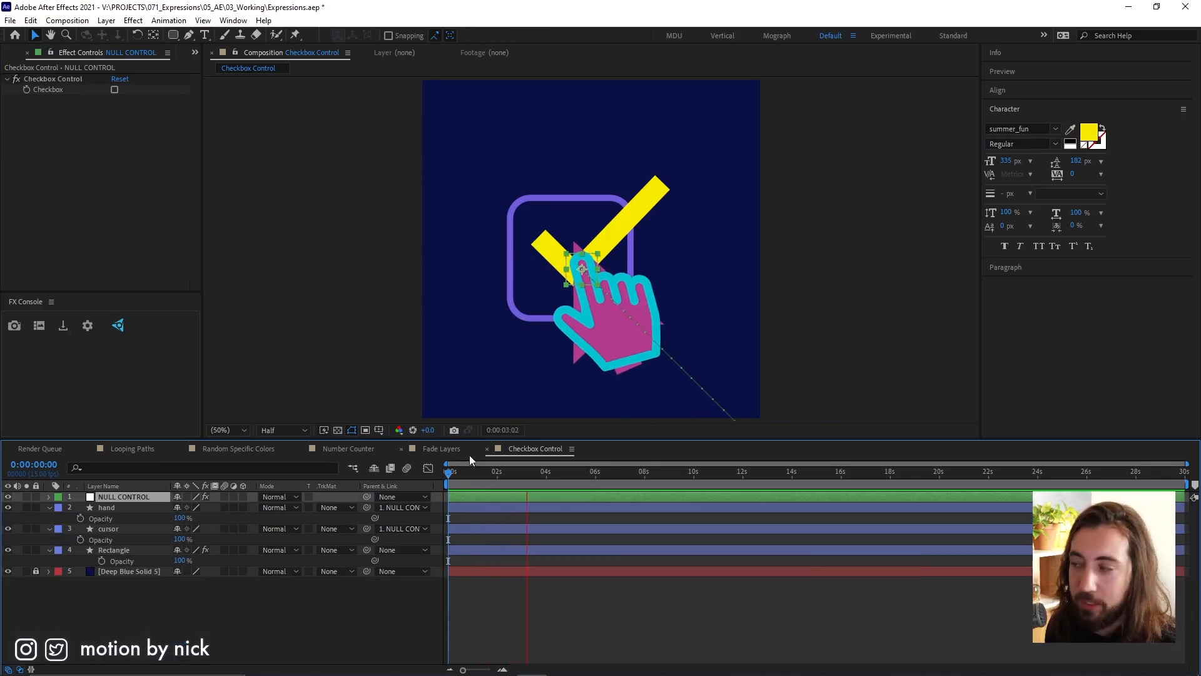
At 0:00:02:02, add the expression if(effect("Checkbox Control")("Checkbox")==0) {0} else {100}; to the hand layer's Opacity.
click(460, 486)
drag(460, 486, 500, 498)
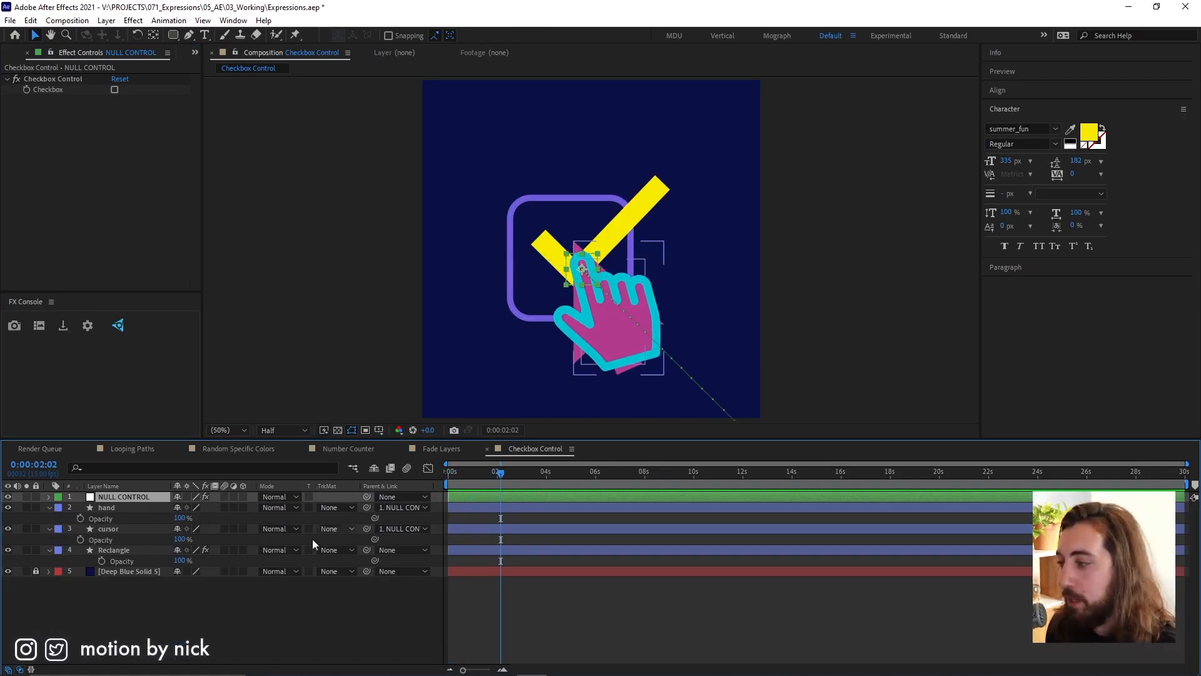
alt+click(80, 518)
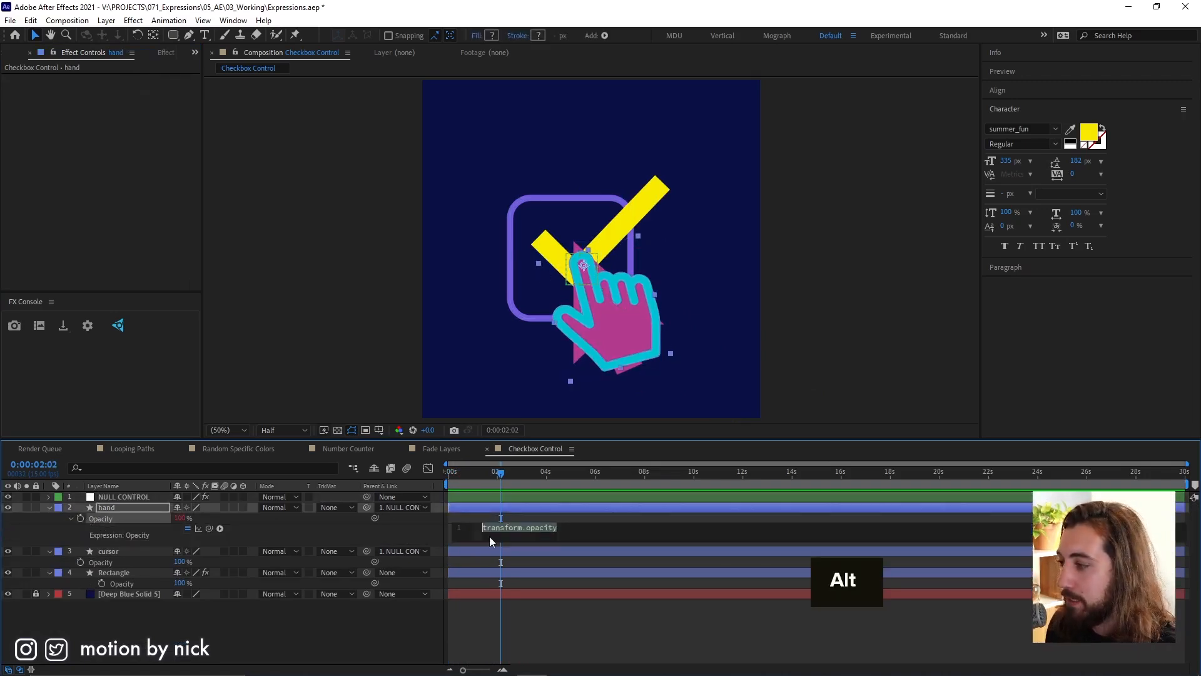
key(ctrl+v)
click(588, 514)
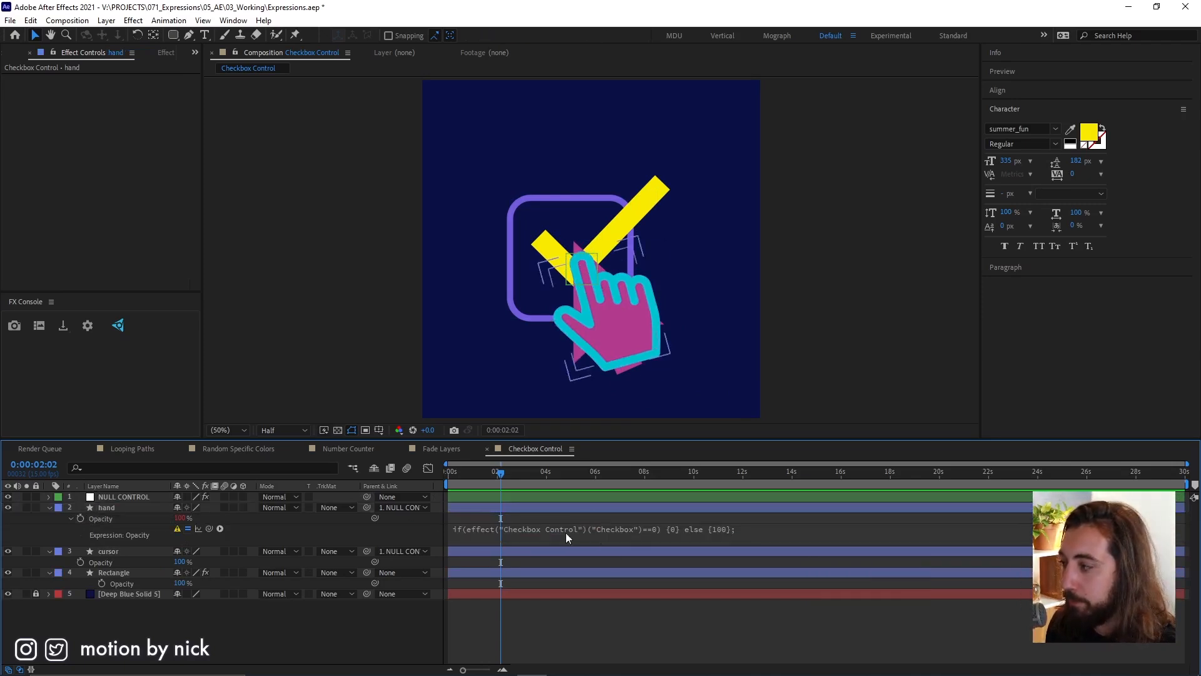
In the hand's Opacity expression, replace the effect reference with a link to NULL CONTROL's Checkbox and restore the opening parenthesis after if.
click(502, 531)
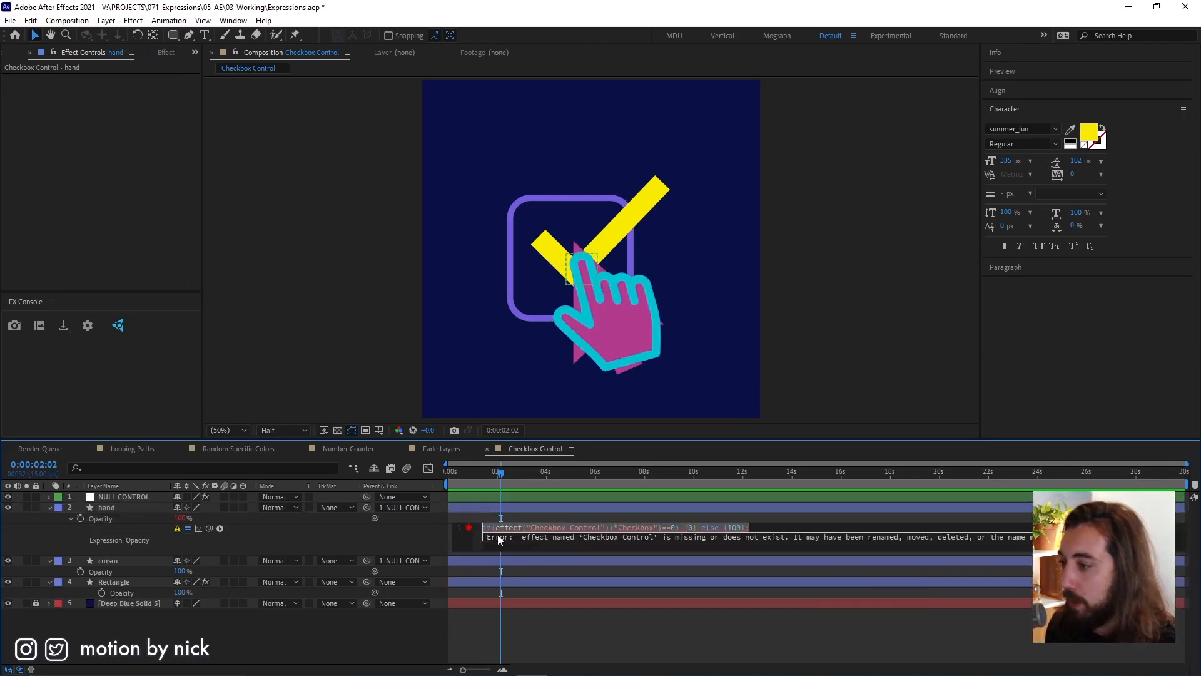
click(618, 527)
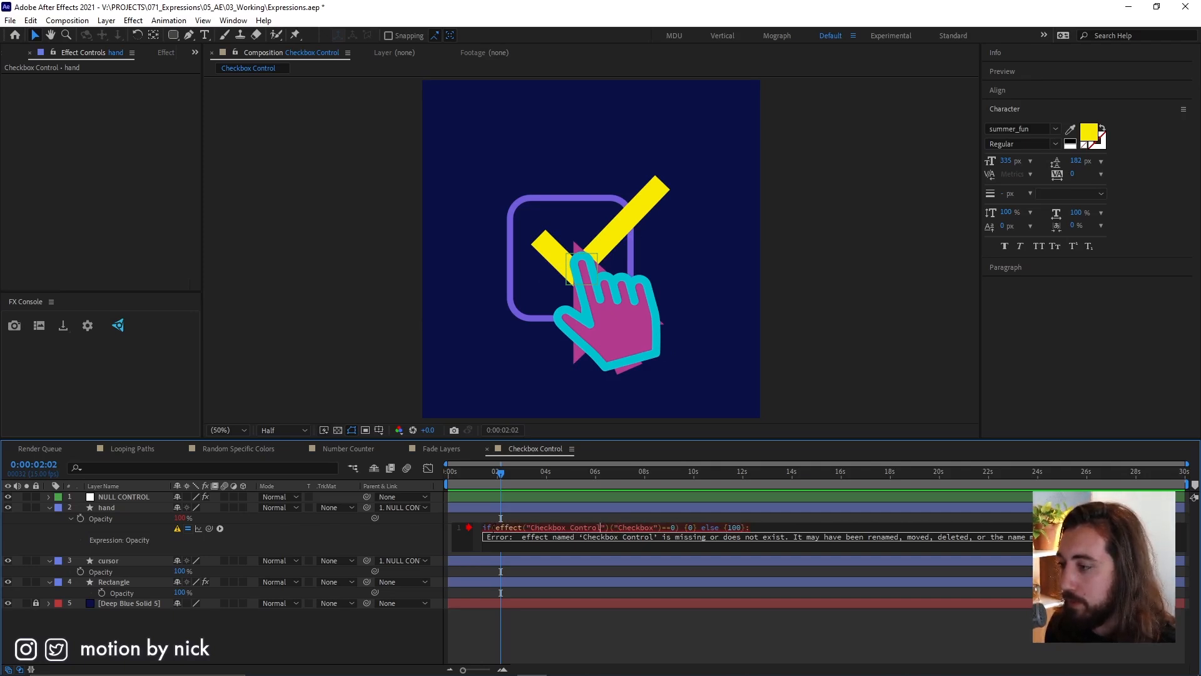
drag(494, 527, 659, 528)
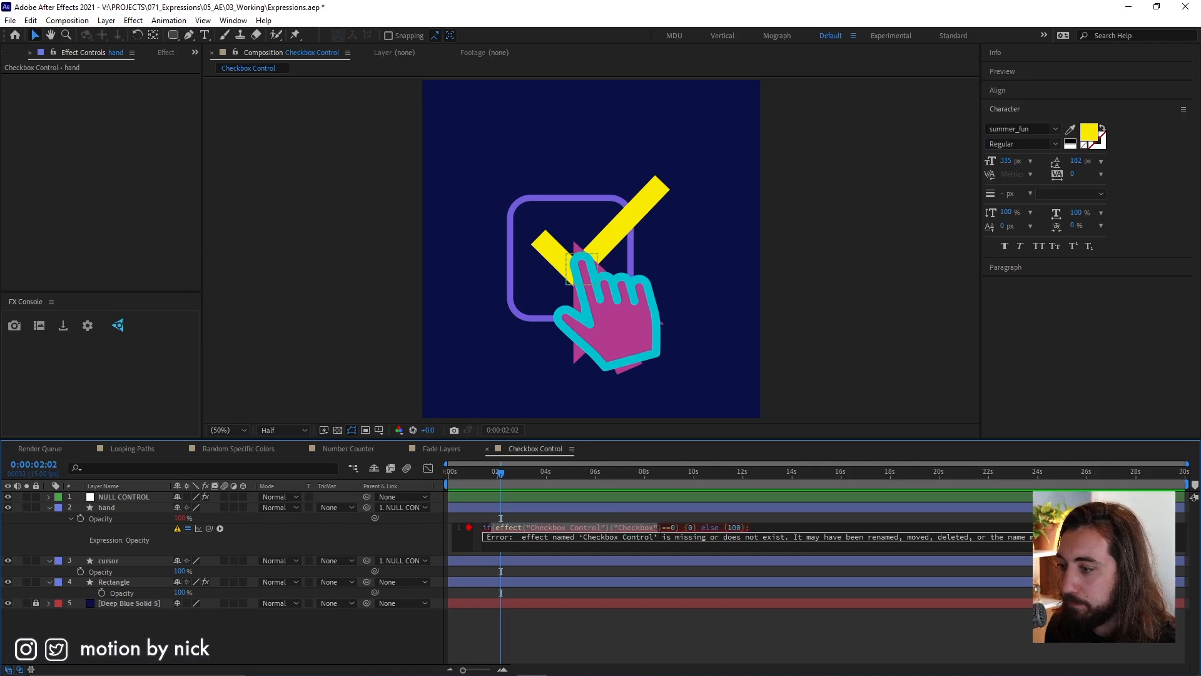
click(628, 499)
click(56, 61)
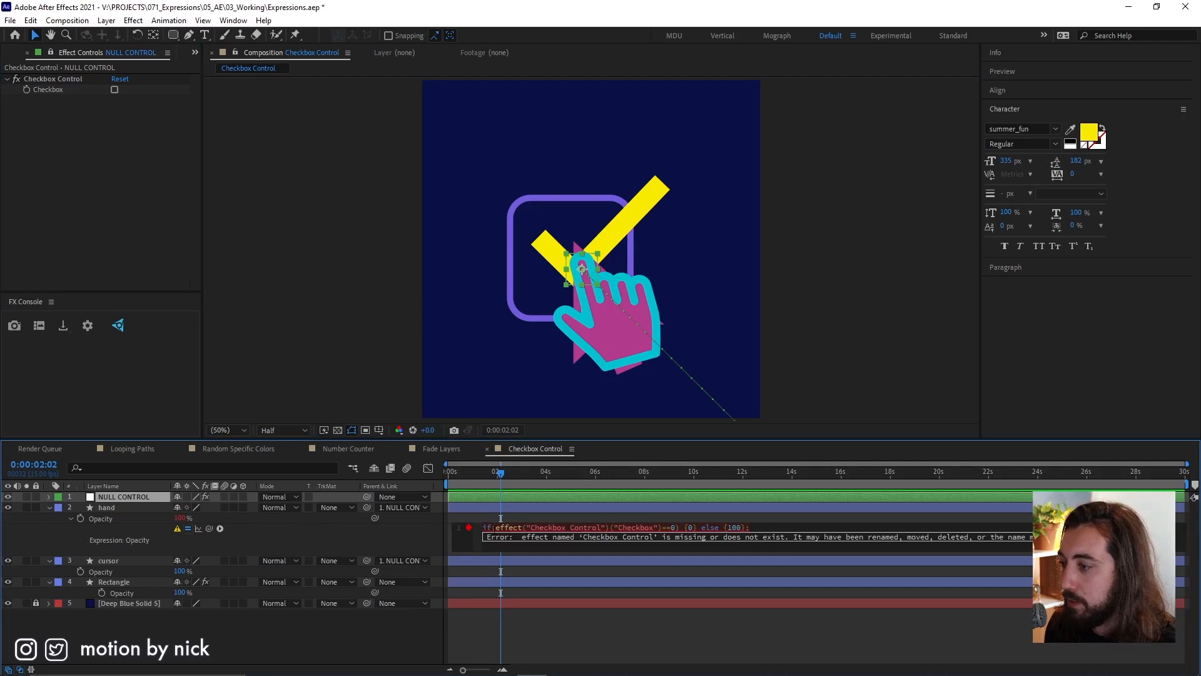
drag(491, 528, 661, 527)
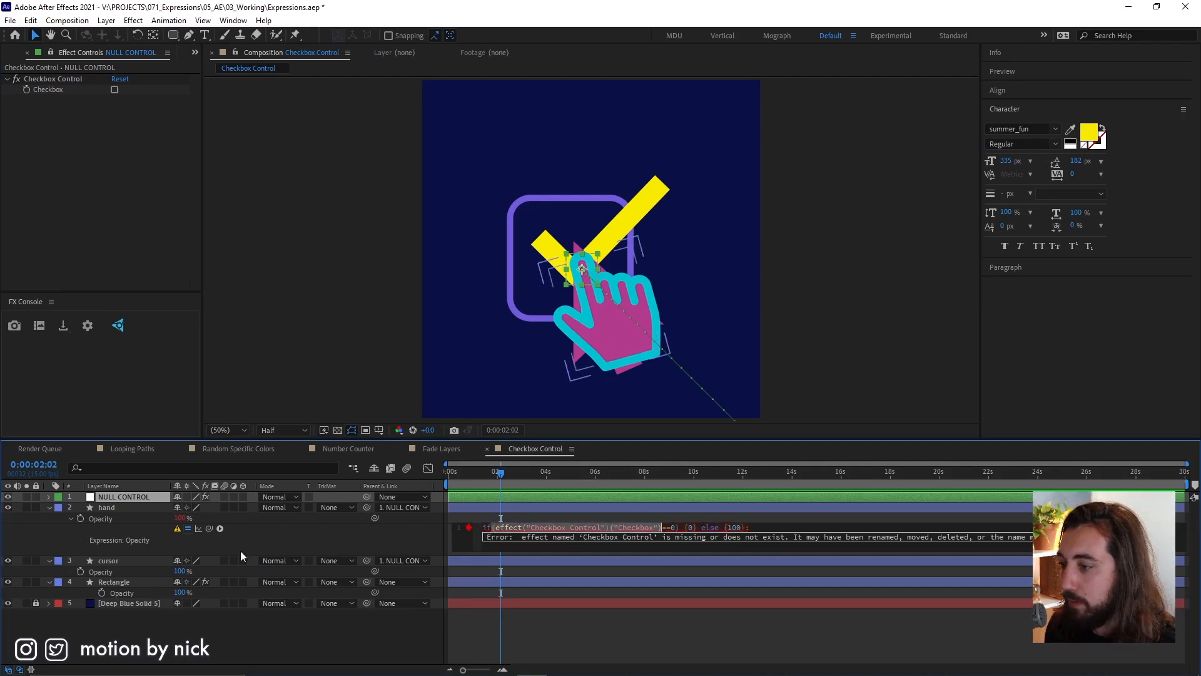
drag(220, 528, 58, 89)
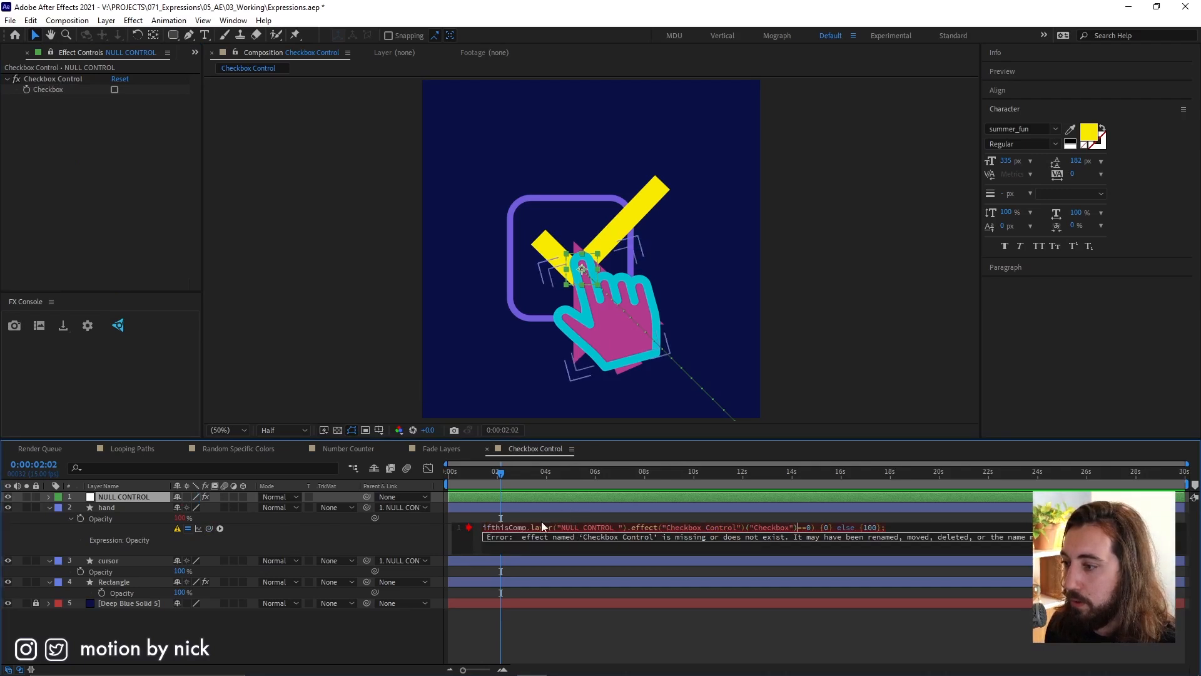
text(()
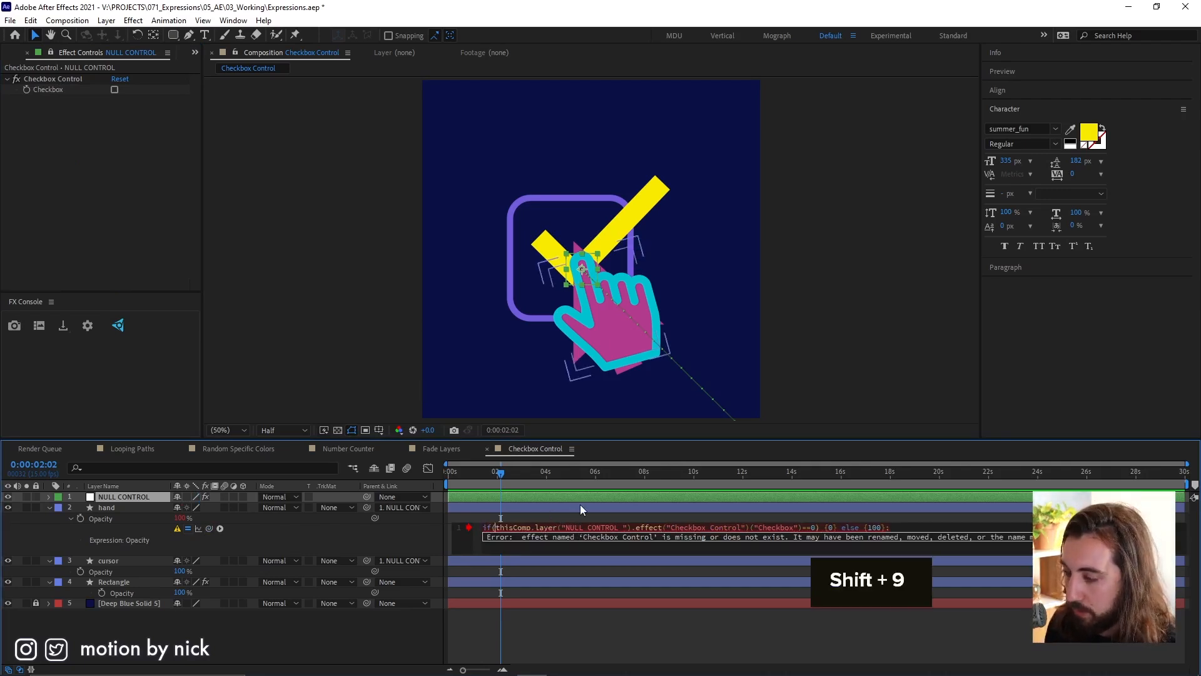
click(757, 509)
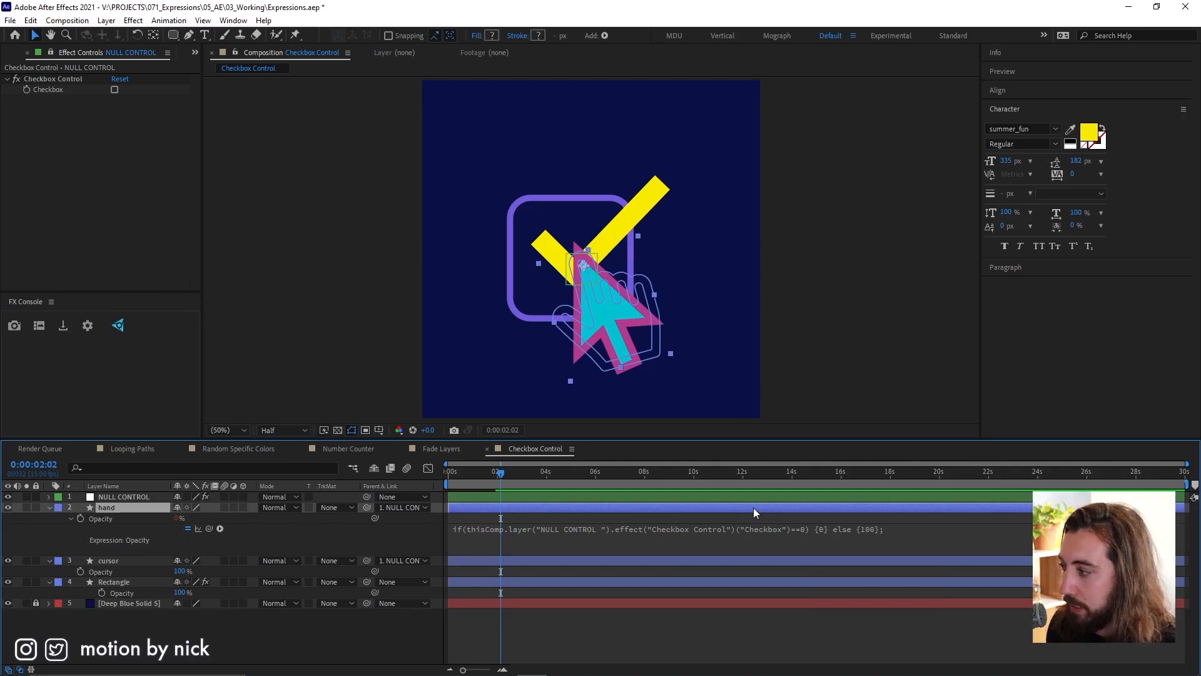
Scrub to 0:00:03:11 and toggle NULL CONTROL's Checkbox to test the hand's visibility, leaving it on.
key(space)
drag(496, 475, 533, 476)
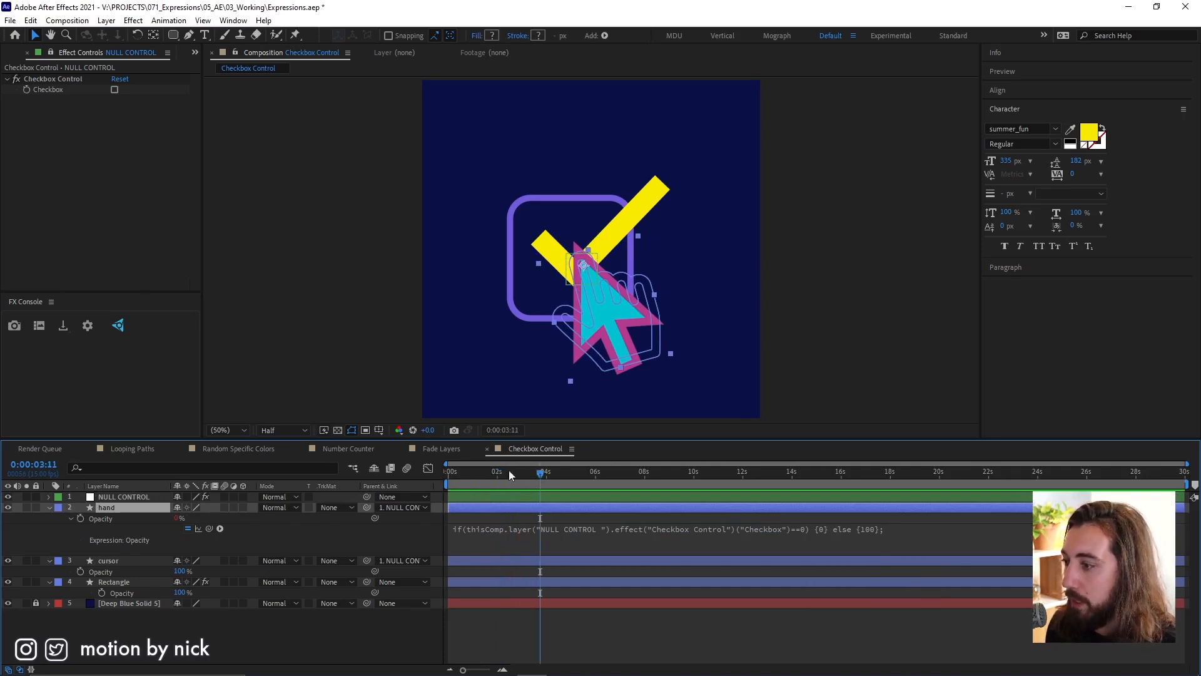
click(115, 90)
click(115, 89)
click(115, 89)
Copy the hand layer's whole Opacity expression and apply it to the cursor layer's Opacity.
click(866, 532)
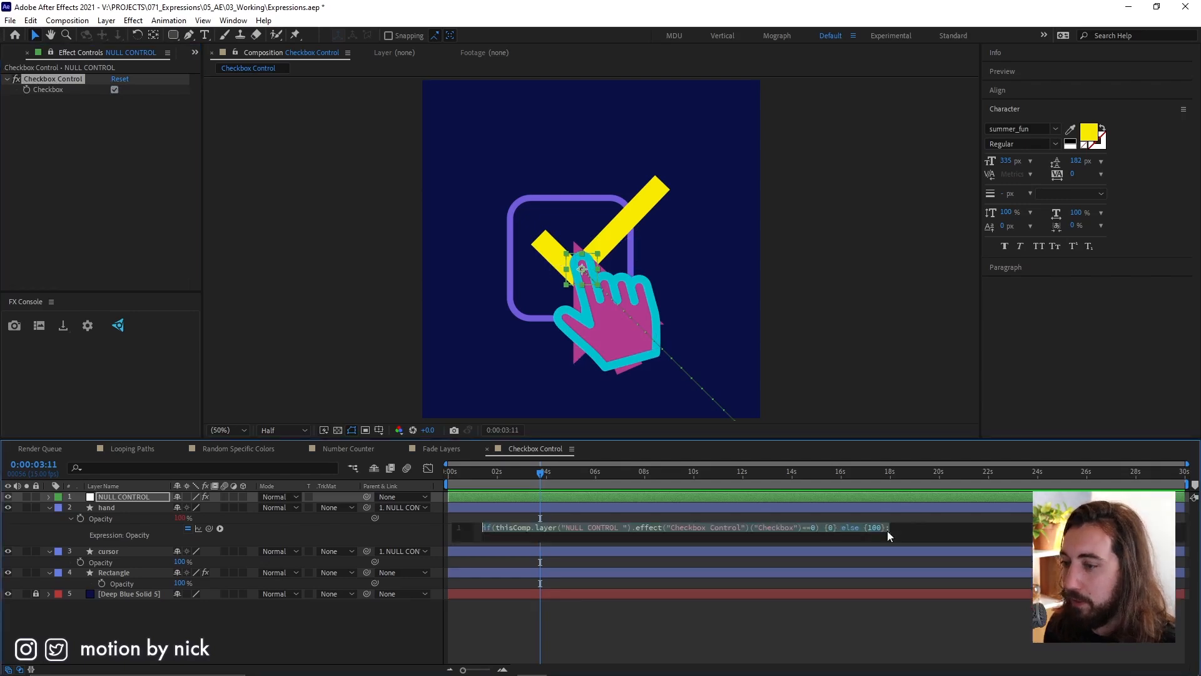
key(ctrl+a)
key(ctrl+c)
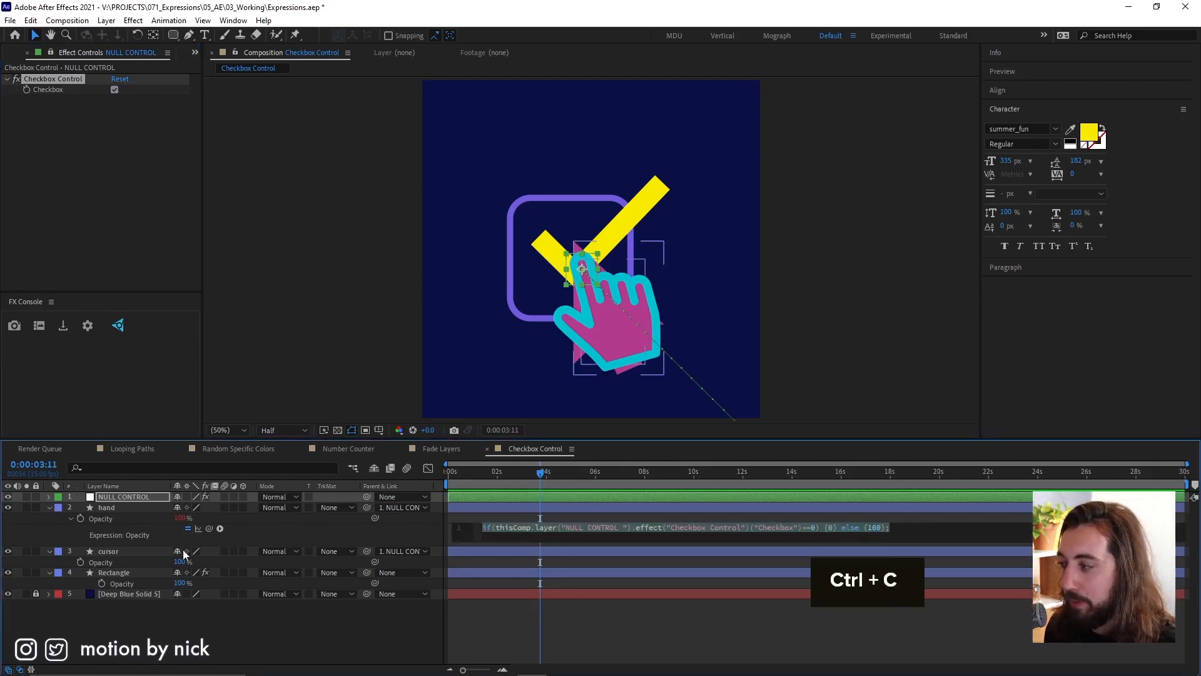
alt+click(80, 562)
key(ctrl+v)
click(689, 564)
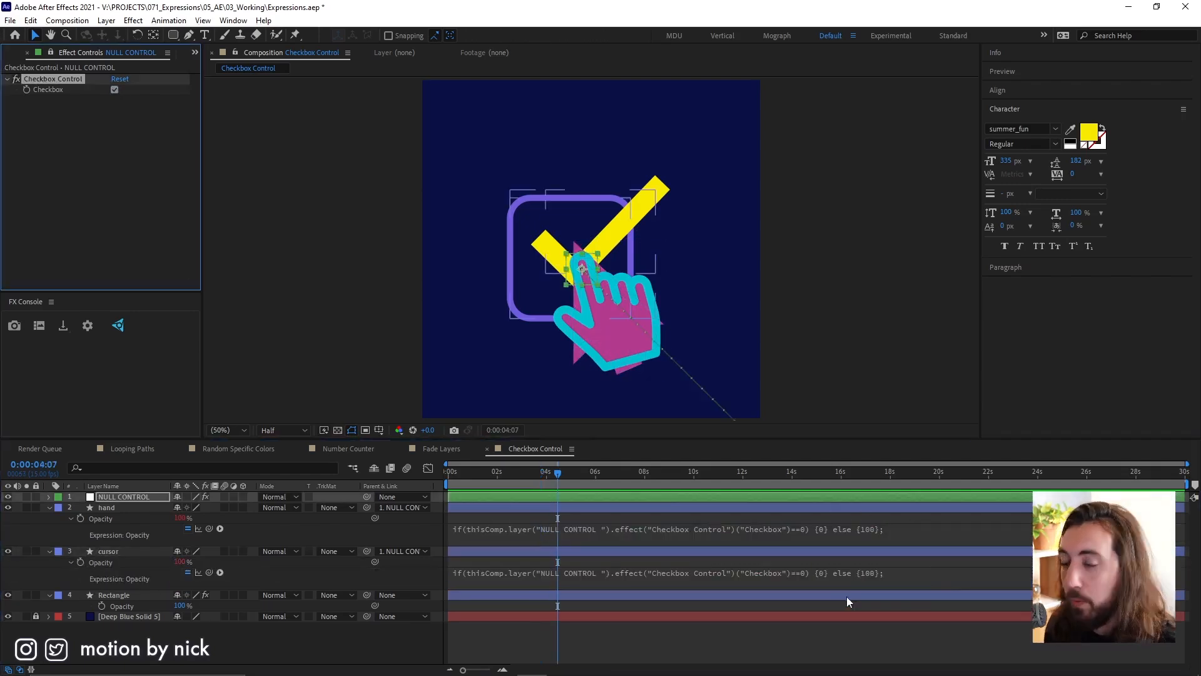
Swap the values in the cursor's Opacity expression so it ends with {100} else {0};.
click(816, 570)
click(816, 570)
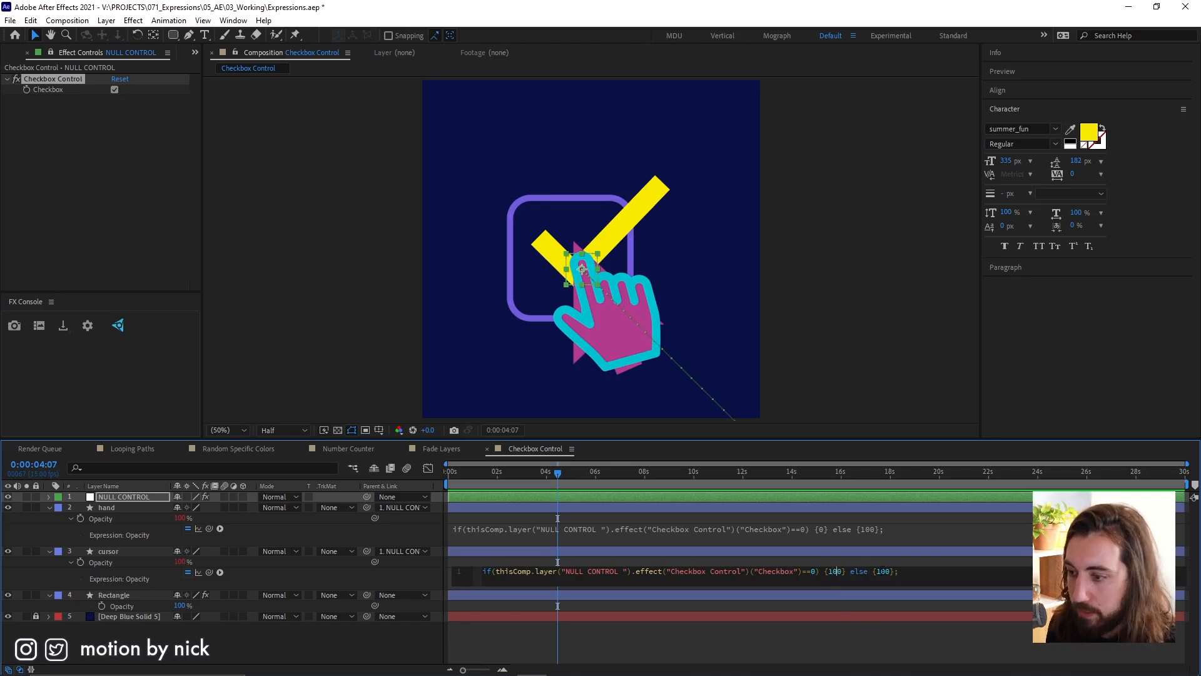
double_click(882, 571)
key(BackSpace)
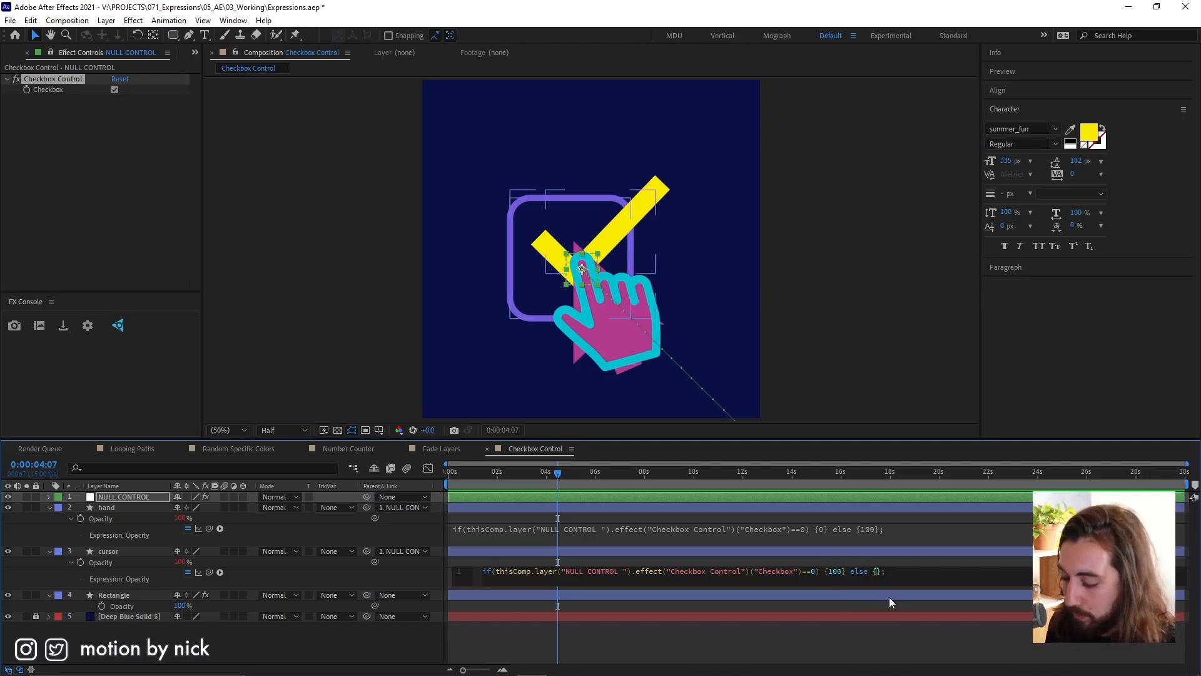
text(0)
click(870, 647)
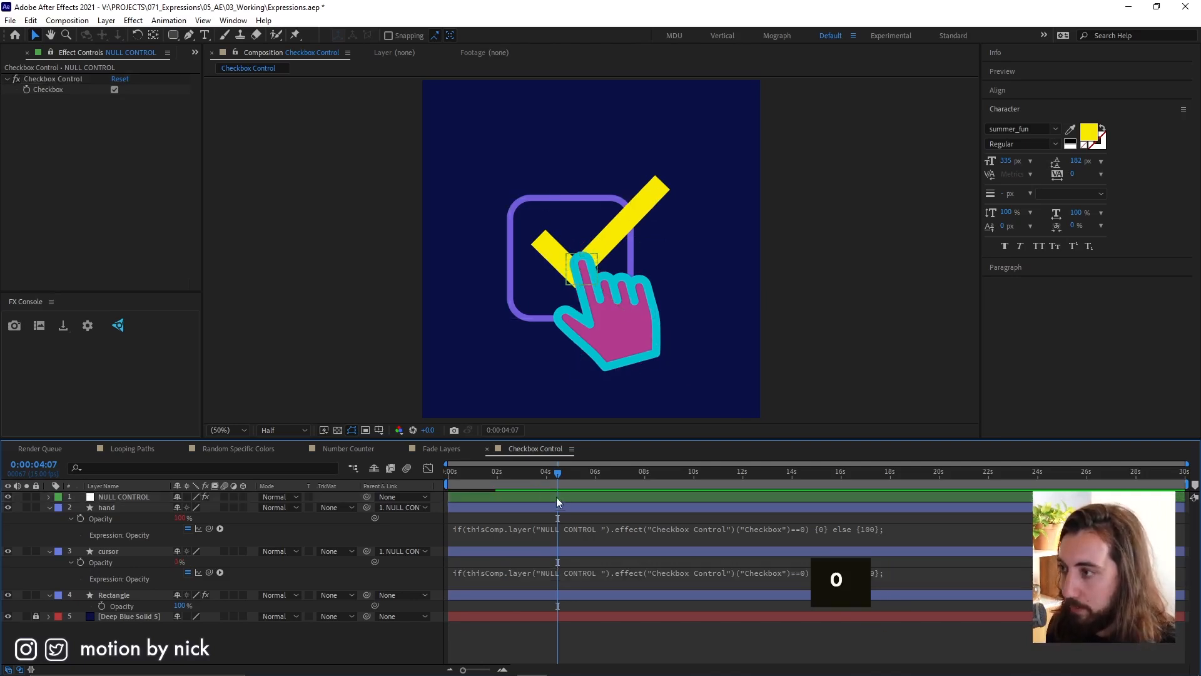
Toggle NULL CONTROL's Checkbox on and off repeatedly to check the swap between cursor and hand.
click(114, 89)
click(115, 89)
click(116, 89)
click(115, 89)
click(115, 89)
click(115, 89)
click(115, 90)
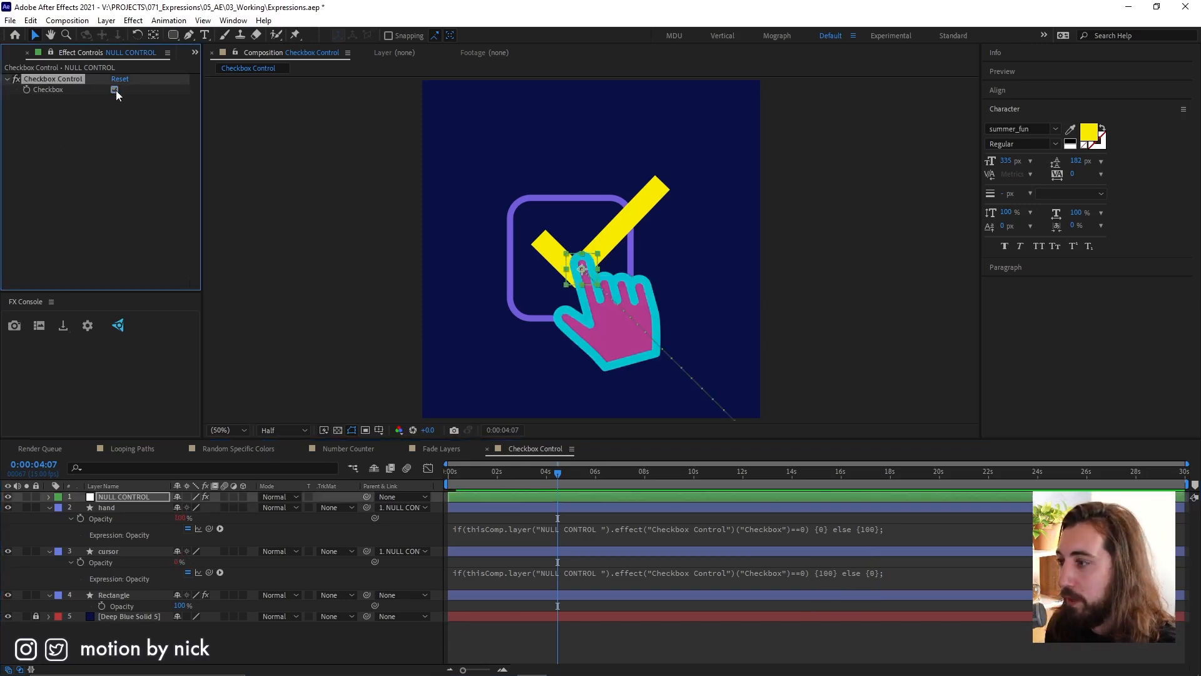
Apply the copied NULL CONTROL checkbox expression, {0} else {100}, to the Opacity of Stroke 1 in the Rectangle layer's Check group.
click(116, 588)
click(50, 594)
click(49, 595)
scroll(65, 594, down, 3)
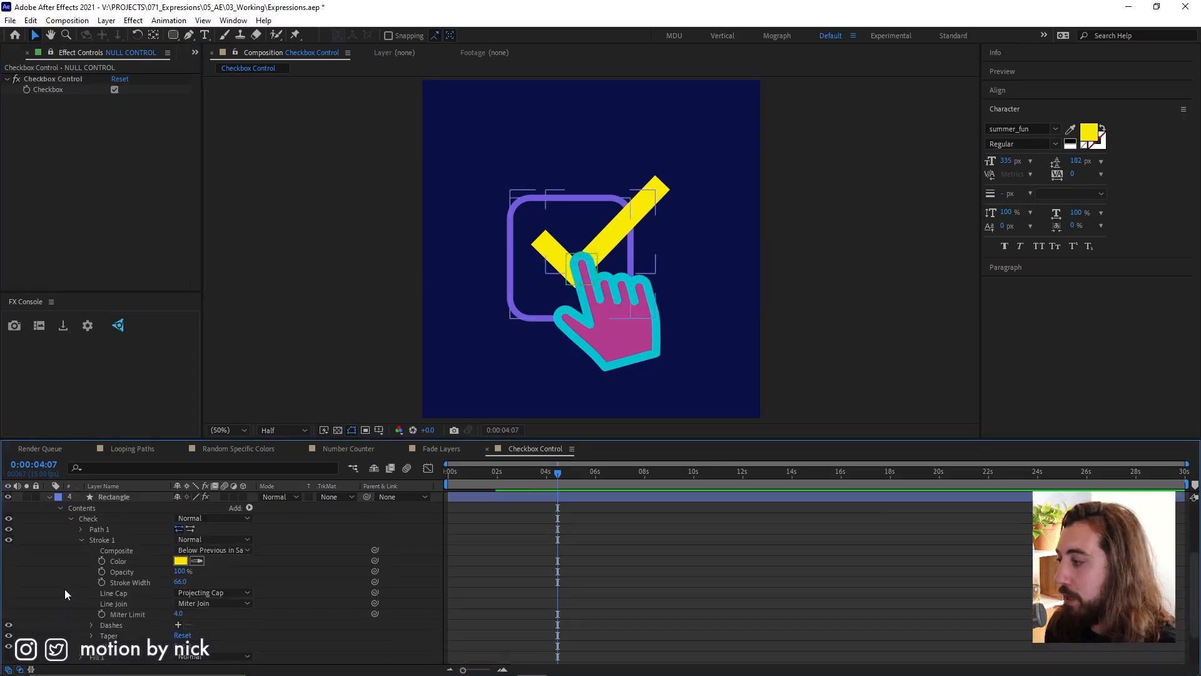
alt+click(101, 571)
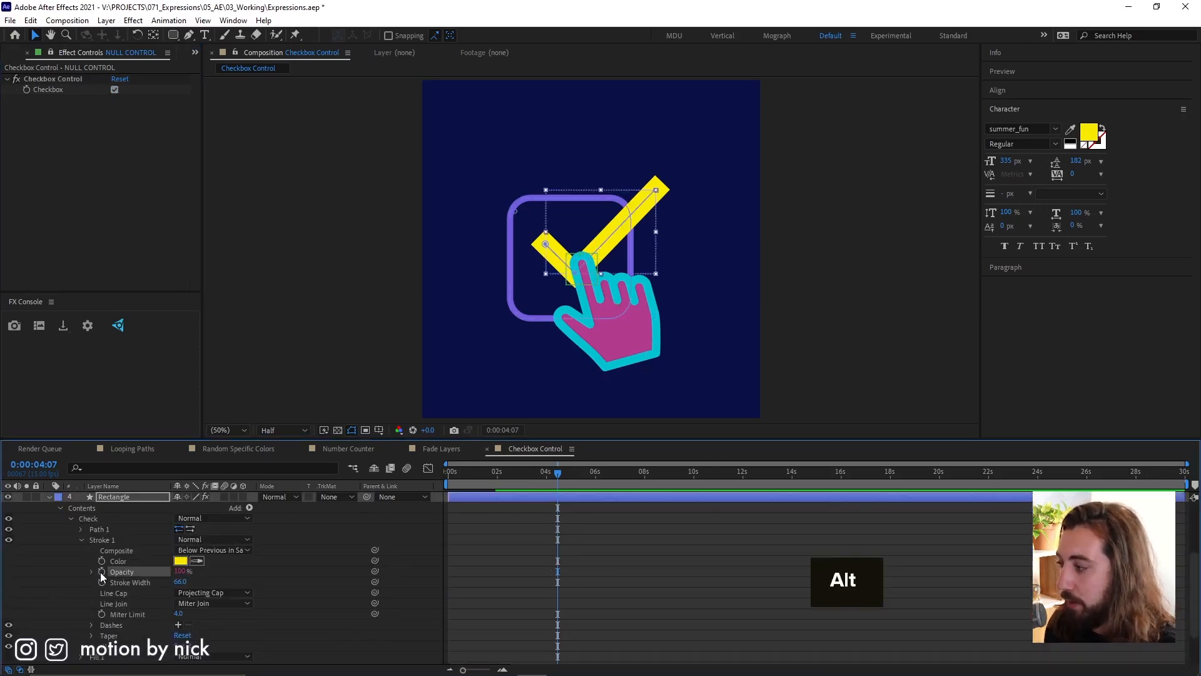
key(ctrl+v)
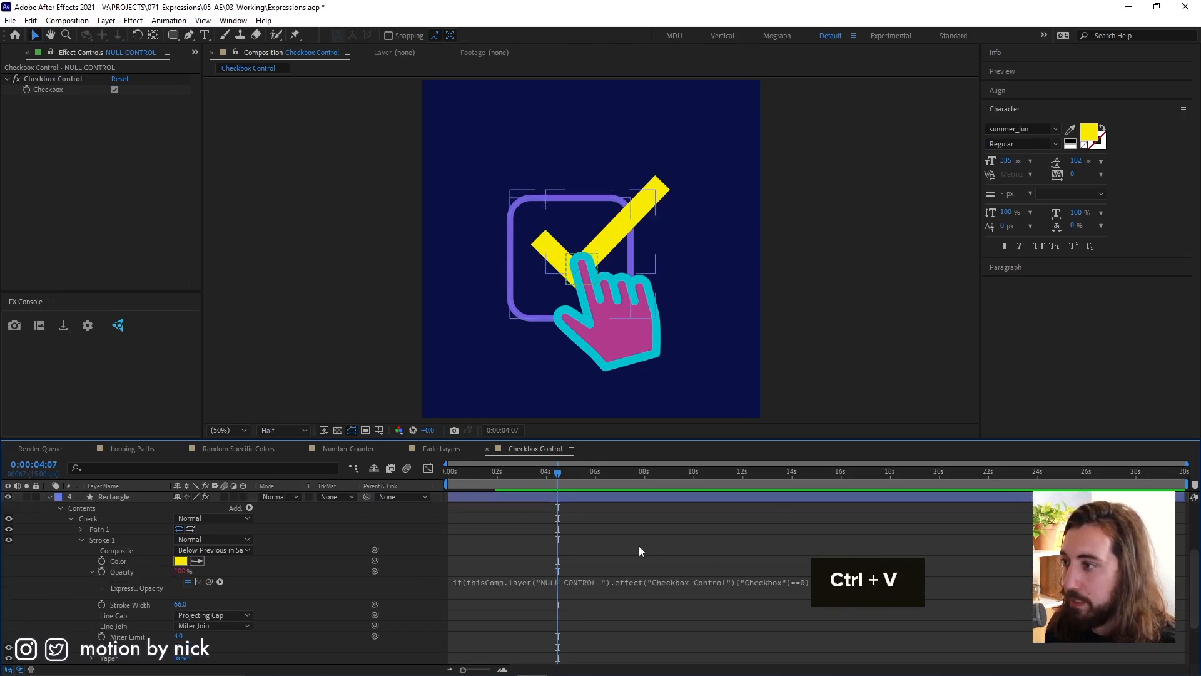
Toggle NULL CONTROL's Checkbox several times to test the check mark together with the cursor and hand.
click(113, 93)
click(112, 92)
click(111, 91)
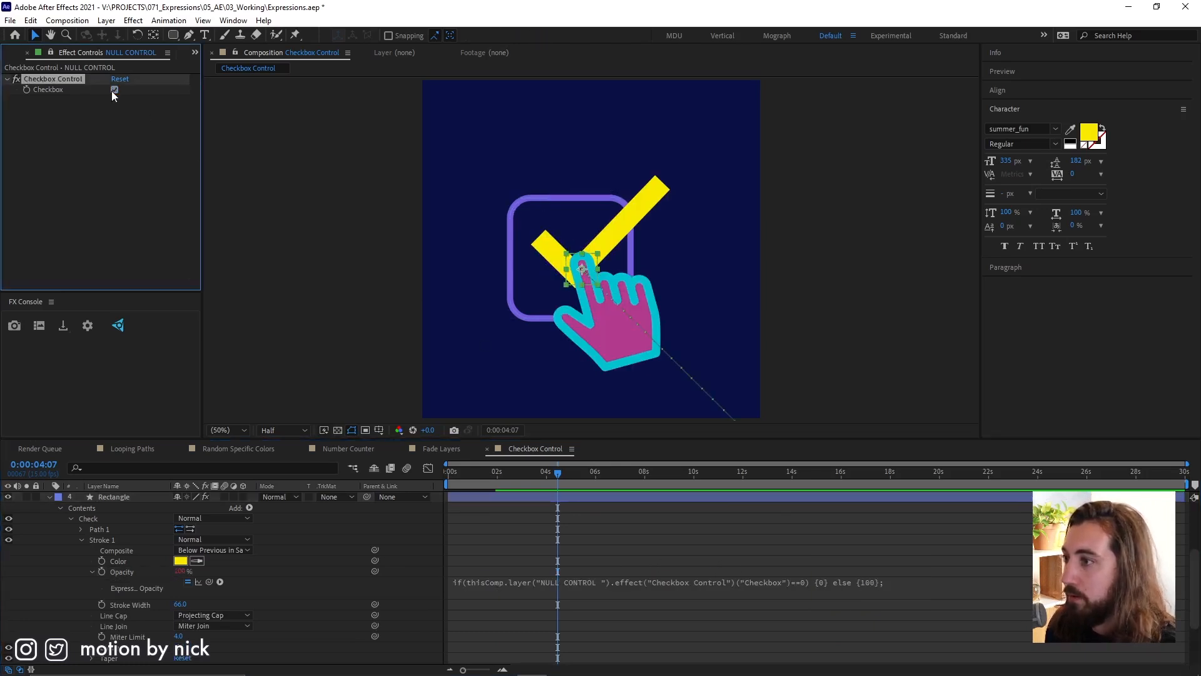
click(113, 91)
click(113, 92)
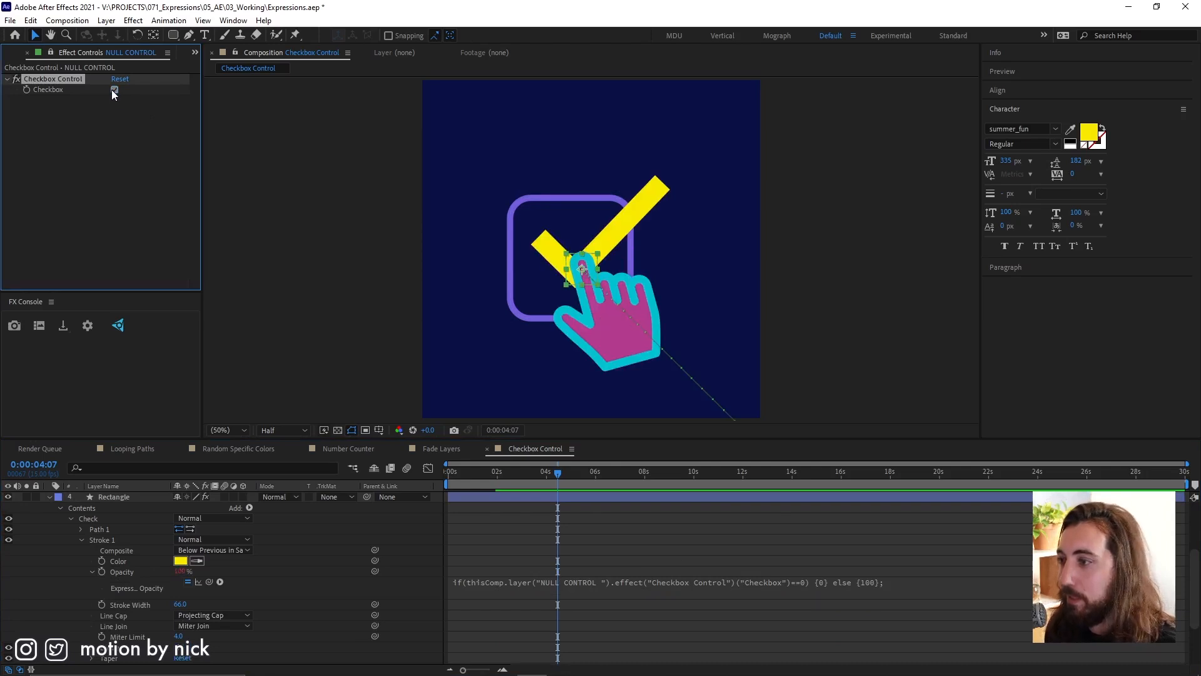
Keyframe NULL CONTROL's Checkbox off at 0:00:01:00, with an on keyframe immediately following, and reveal the layer's keyframes.
drag(508, 474, 472, 479)
click(113, 92)
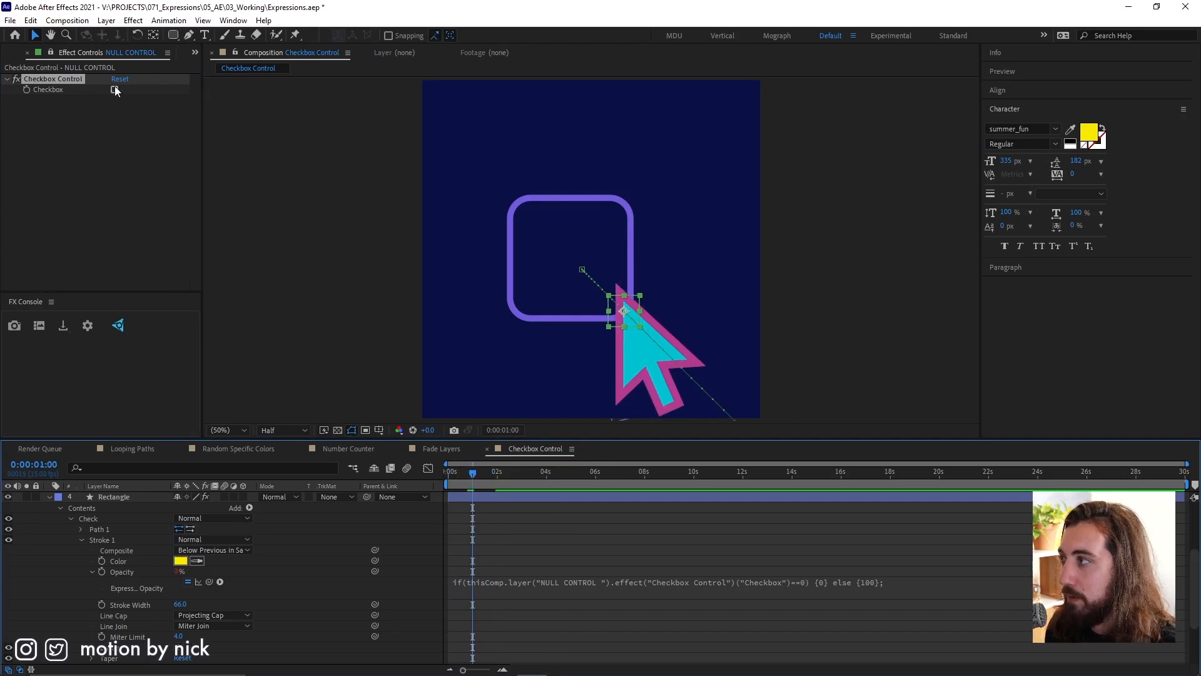
click(27, 90)
scroll(506, 532, up, 4)
scroll(505, 532, down, 5)
scroll(504, 531, up, 3)
scroll(503, 535, up, 4)
key(u)
key(ctrl+Left)
key(ctrl+Right)
Preview the animation from the start and again from 0:00:00:08 to check the keyframed checkbox switch.
key(space)
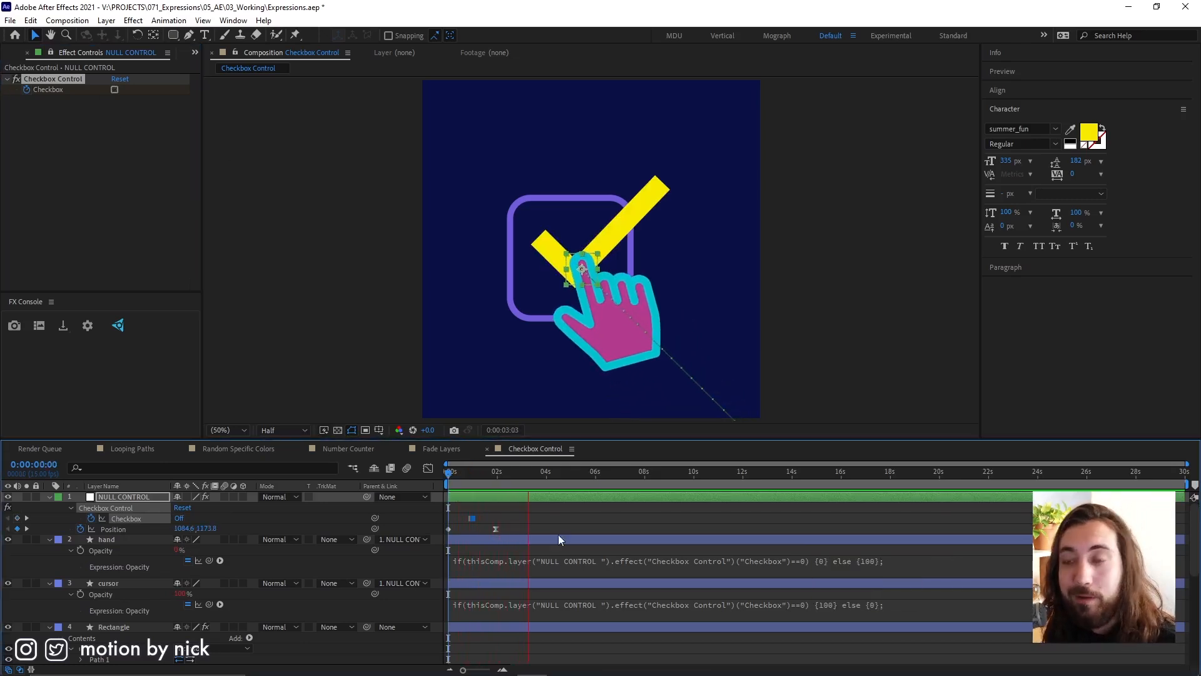
drag(554, 473, 460, 538)
key(space)
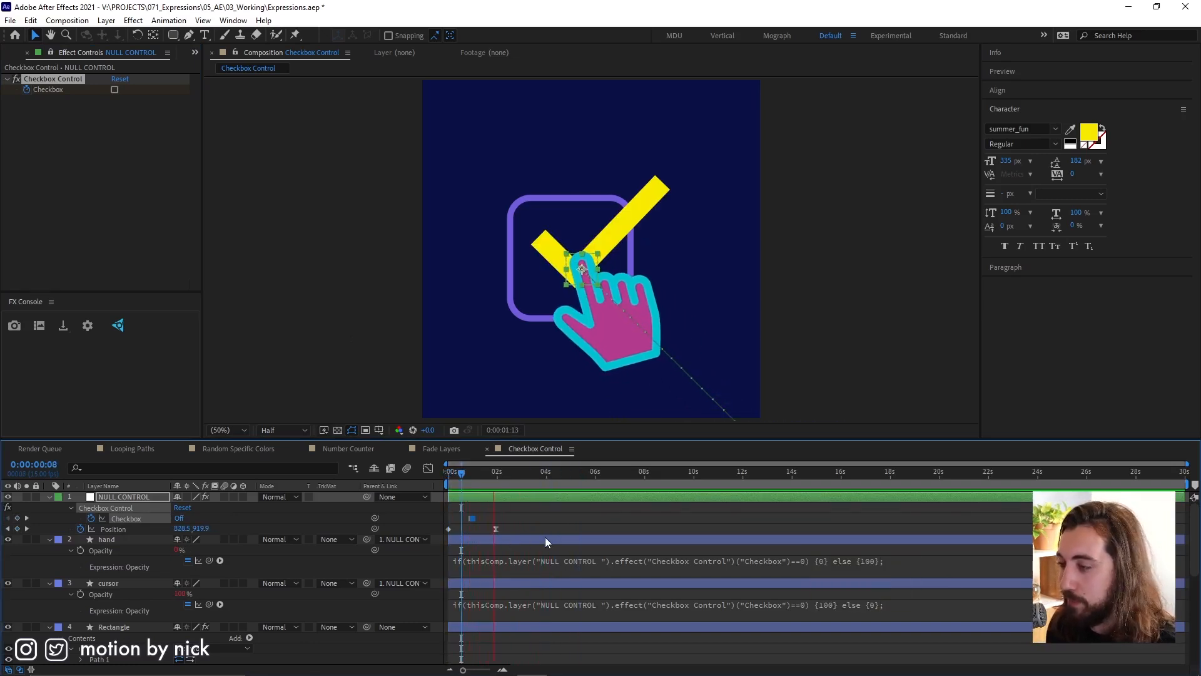